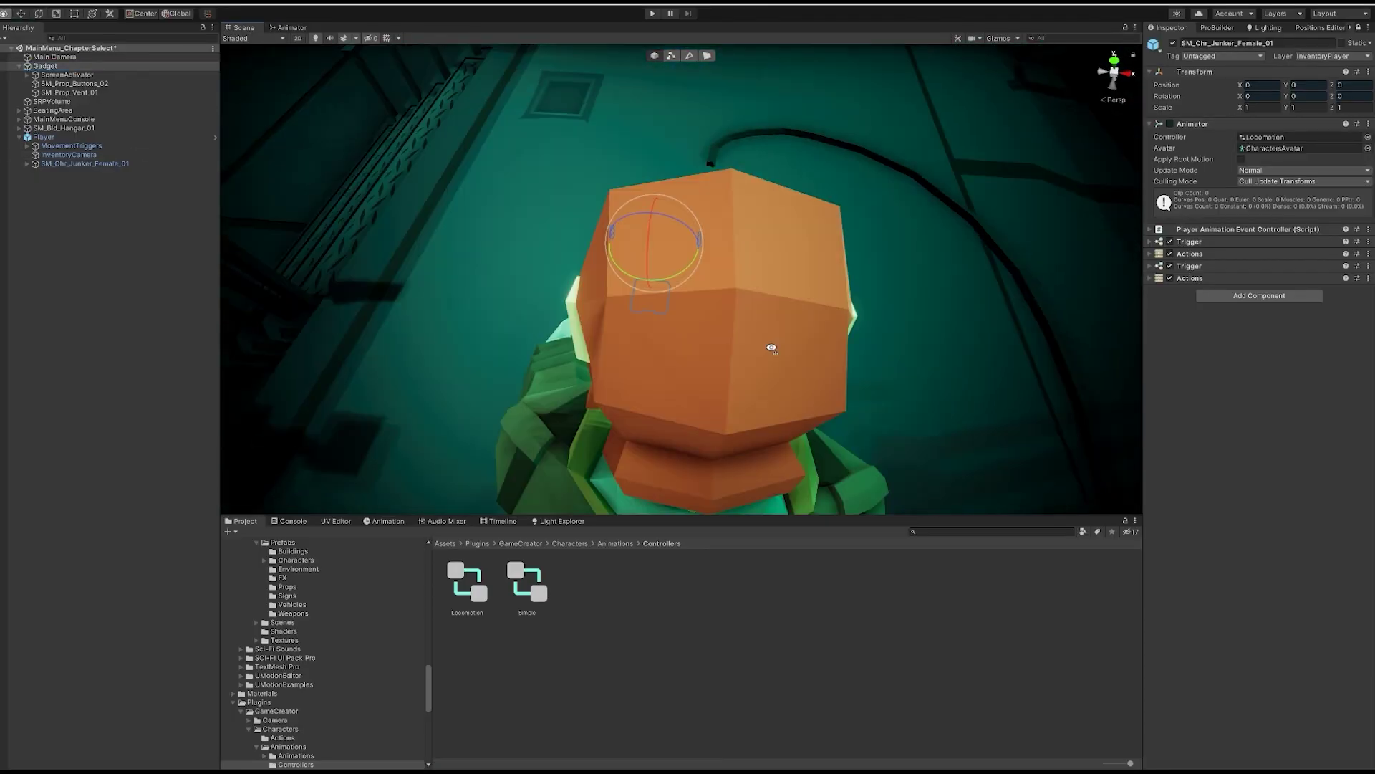
Position and rotate the Gadget so that it sits in the character's raised hand.
{"action": "right_click_drag", "start_coordinate": [771, 348], "coordinate": [738, 286]}
{"action": "left_click_drag", "start_coordinate": [716, 215], "coordinate": [788, 268]}
{"action": "right_click_drag", "start_coordinate": [788, 269], "coordinate": [670, 120]}
{"action": "left_click_drag", "start_coordinate": [671, 119], "coordinate": [680, 147]}
{"action": "mouse_move", "coordinate": [680, 147]}
{"action": "left_mouse_down", "text": "alt"}
{"action": "mouse_move", "coordinate": [737, 237]}
{"action": "mouse_move", "coordinate": [669, 132]}
{"action": "left_mouse_up", "text": "alt"}
{"action": "left_click_drag", "start_coordinate": [670, 133], "coordinate": [708, 311]}
{"action": "left_click_drag", "start_coordinate": [687, 244], "coordinate": [622, 229]}
{"action": "key", "text": "e"}
Delete frame (1) from Masked Map and lower the remaining frame closer to the handheld gadget.
{"action": "left_click", "coordinate": [71, 102]}
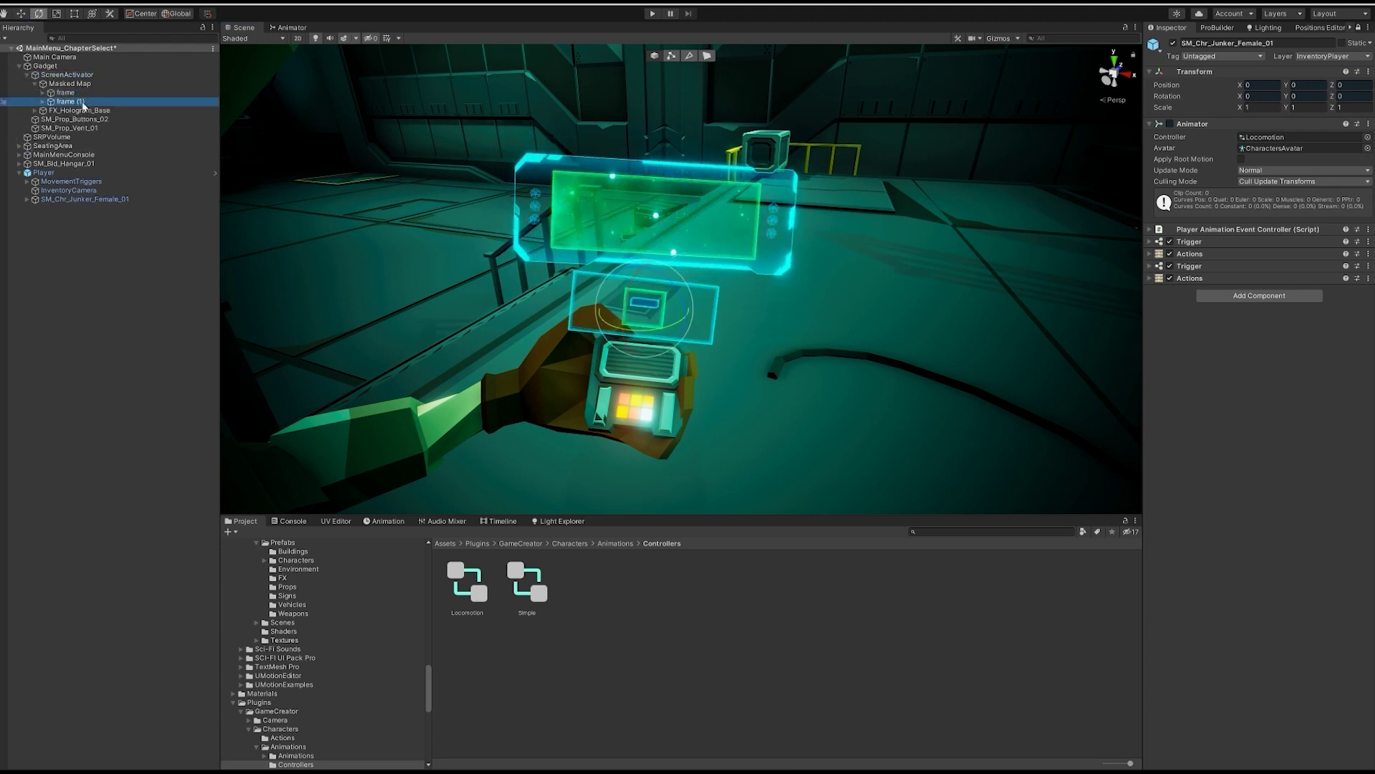
{"action": "key", "text": "Delete"}
{"action": "left_click", "coordinate": [66, 93]}
{"action": "key", "text": "w"}
{"action": "left_click_drag", "start_coordinate": [655, 174], "coordinate": [654, 217]}
{"action": "key", "text": "e"}
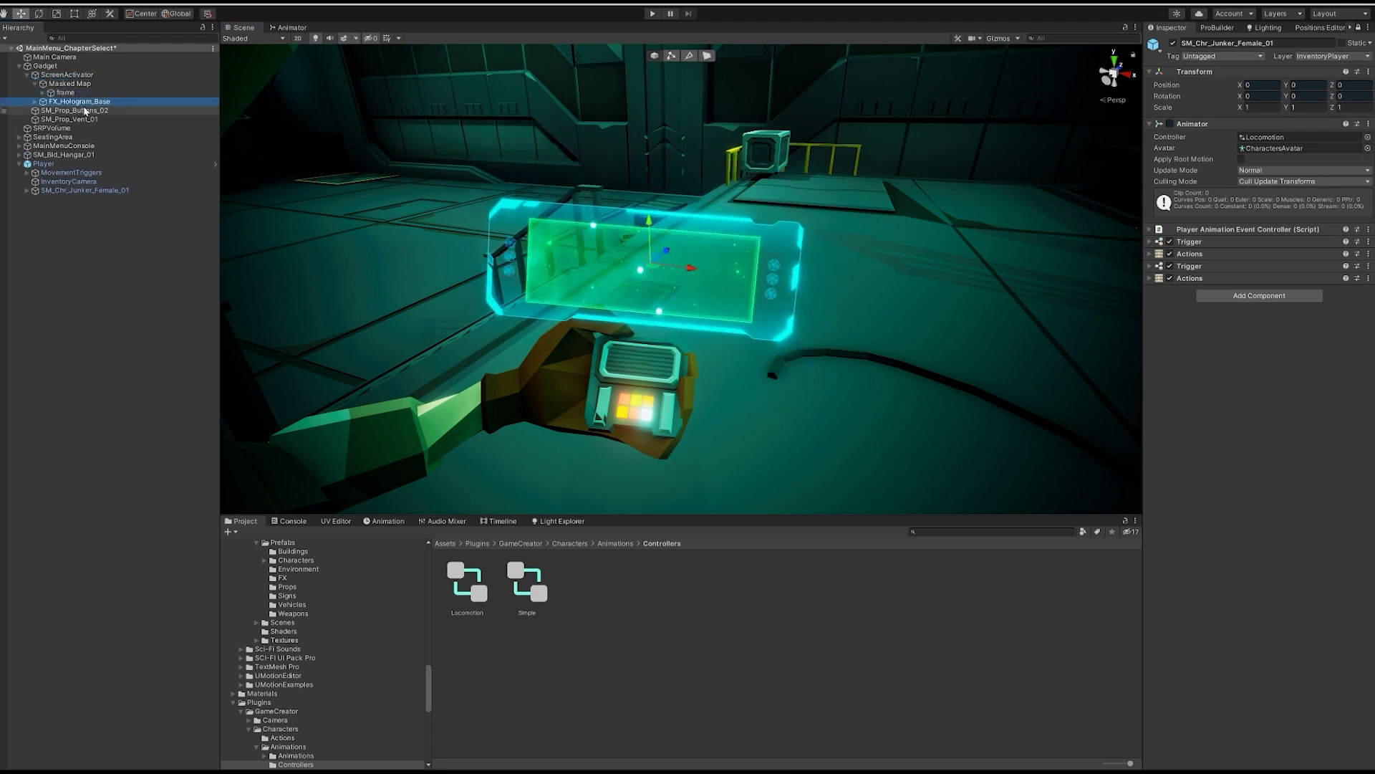
Scale the remaining hologram frame so the screen above the gadget becomes taller.
{"action": "left_click", "coordinate": [649, 272]}
{"action": "left_click", "coordinate": [65, 93]}
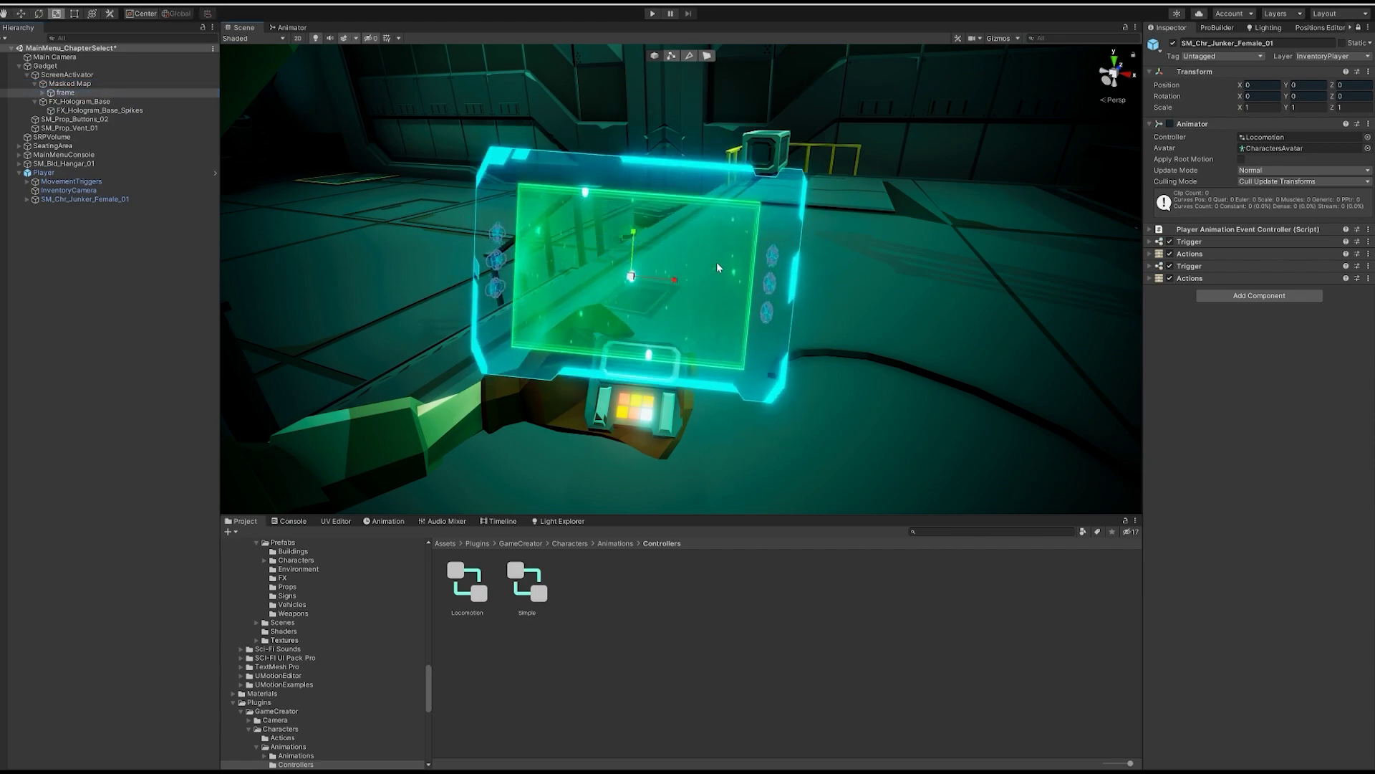
{"action": "key", "text": "r"}
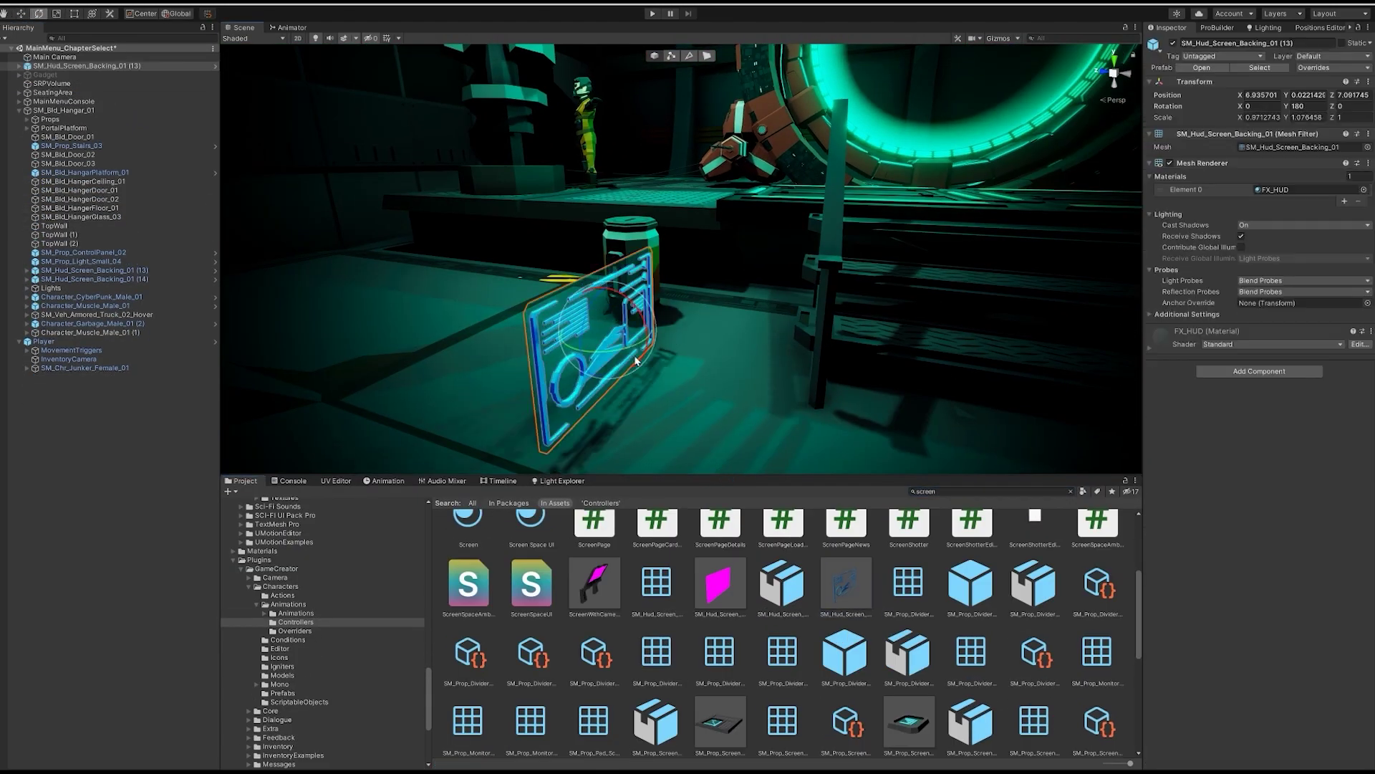
Delete the unneeded child objects of SM_Hud_Screen_Backing_01 (13), keeping only its four SM_Hud_Barrier pieces.
{"action": "left_click", "coordinate": [101, 177], "text": "shift"}
{"action": "key", "text": "Delete"}
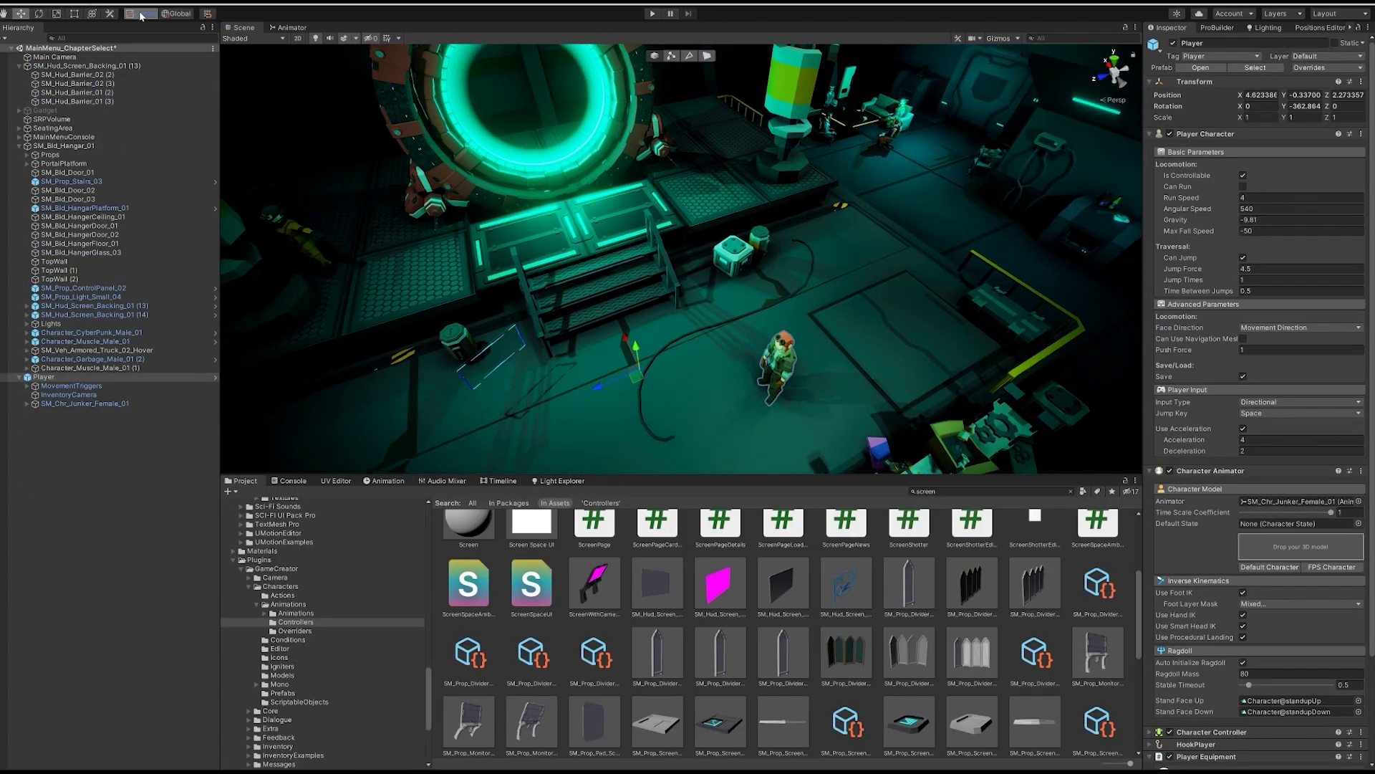
Move SM_Hud_Screen_Backing_01 (13) off the floor to about X 6.716, Y 1.08, Z 6.812, near the portal stairs.
{"action": "right_click_drag", "start_coordinate": [471, 466], "coordinate": [373, 287]}
{"action": "left_click", "coordinate": [57, 66]}
{"action": "key", "text": "w"}
{"action": "left_click_drag", "start_coordinate": [625, 401], "coordinate": [608, 245]}
{"action": "right_click_drag", "start_coordinate": [609, 246], "coordinate": [706, 331]}
{"action": "left_click_drag", "start_coordinate": [663, 199], "coordinate": [665, 213]}
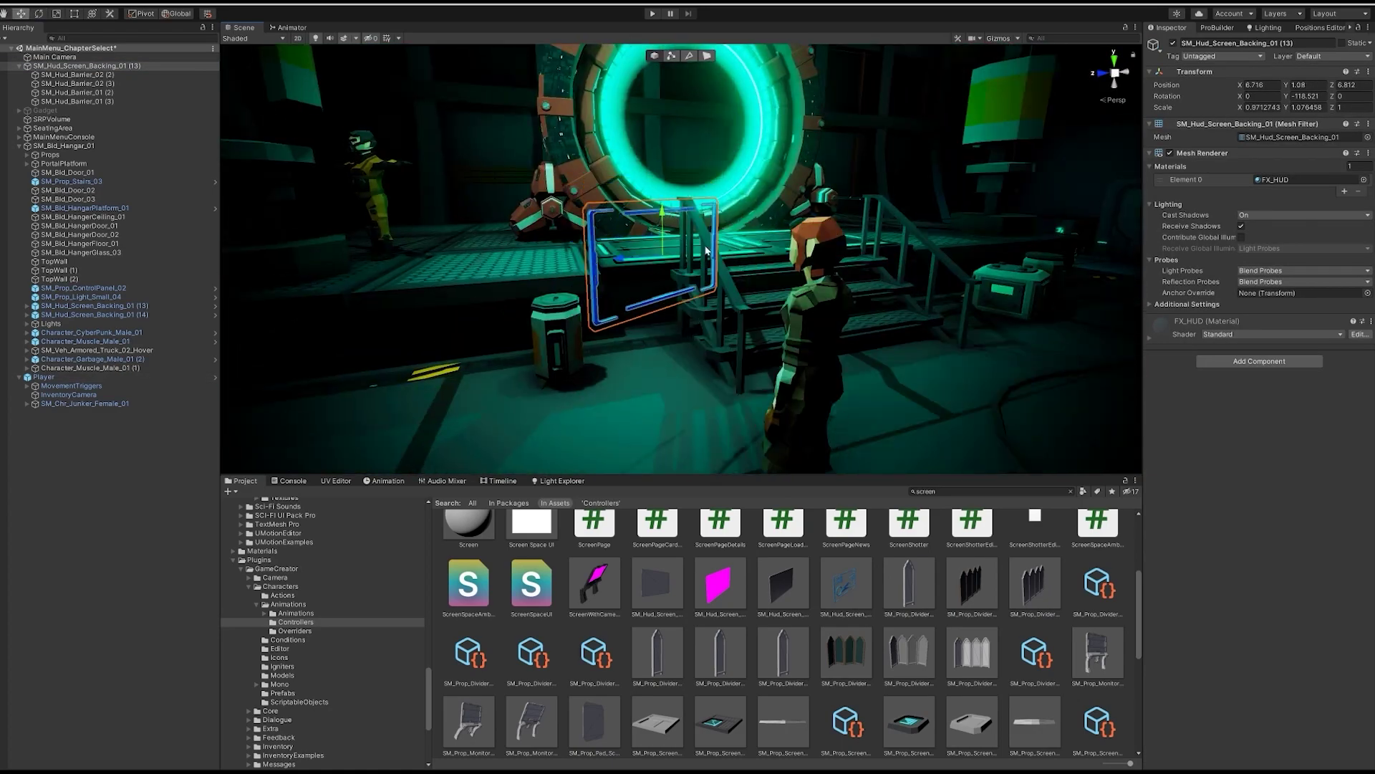
Try the FX_LightRay_02 material on the HUD screen backing and search the project assets for "holo".
{"action": "right_click_drag", "start_coordinate": [706, 247], "coordinate": [406, 357]}
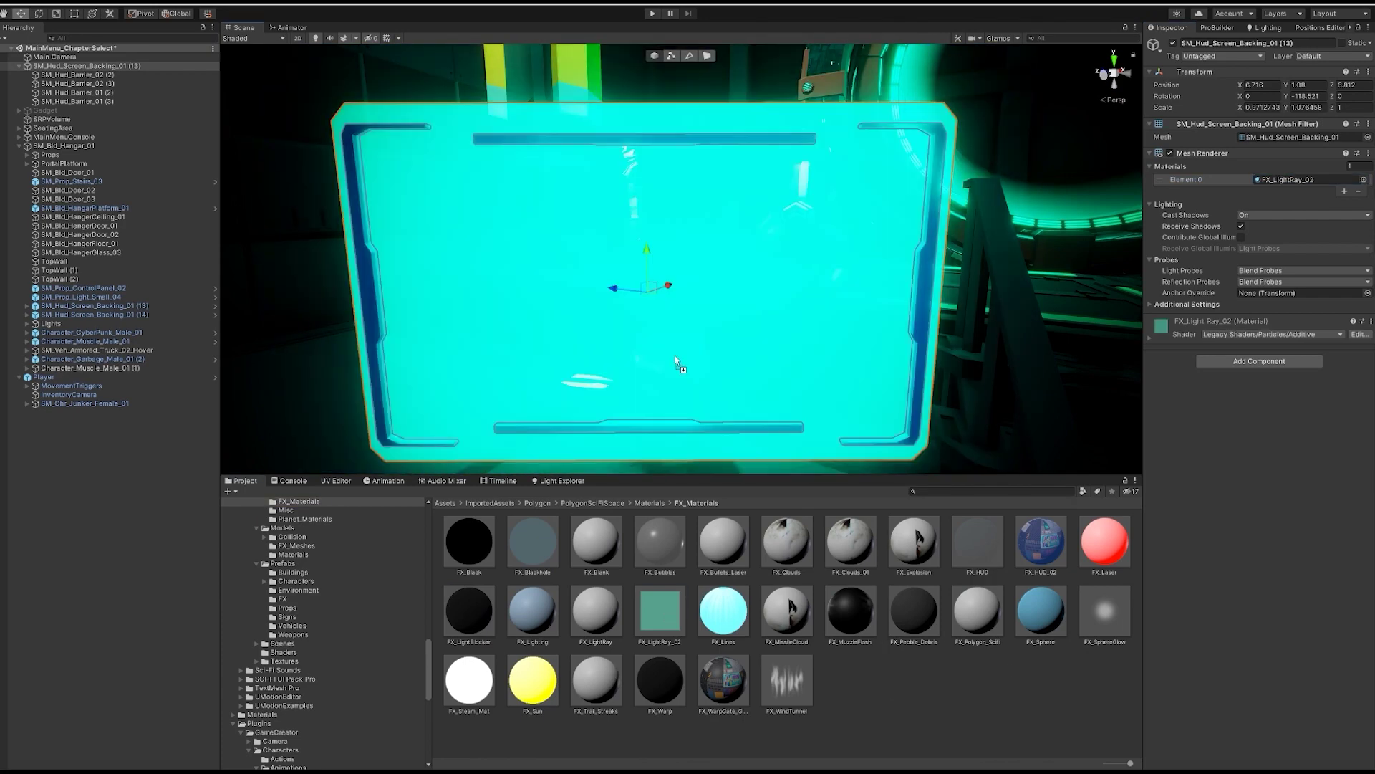
{"action": "type", "text": "holo"}
{"action": "mouse_move", "coordinate": [796, 552]}
{"action": "left_mouse_down"}
{"action": "mouse_move", "coordinate": [691, 434]}
{"action": "mouse_move", "coordinate": [922, 401]}
{"action": "mouse_move", "coordinate": [656, 437]}
{"action": "mouse_move", "coordinate": [781, 558]}
{"action": "left_mouse_up"}
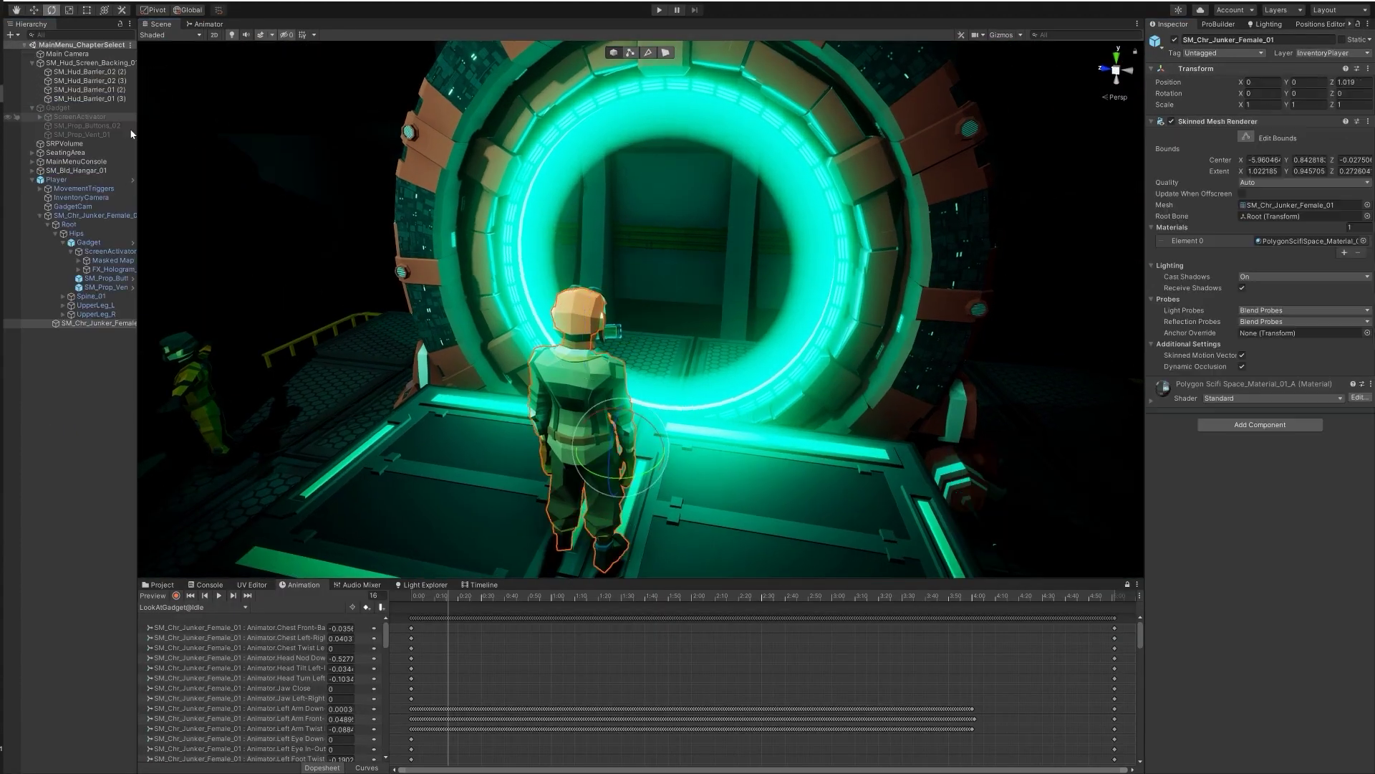
Preview frame 21 of LookAtGadget@Idle and zero the position and rotation of the Gadget's ScreenActivator.
{"action": "left_click", "coordinate": [560, 597]}
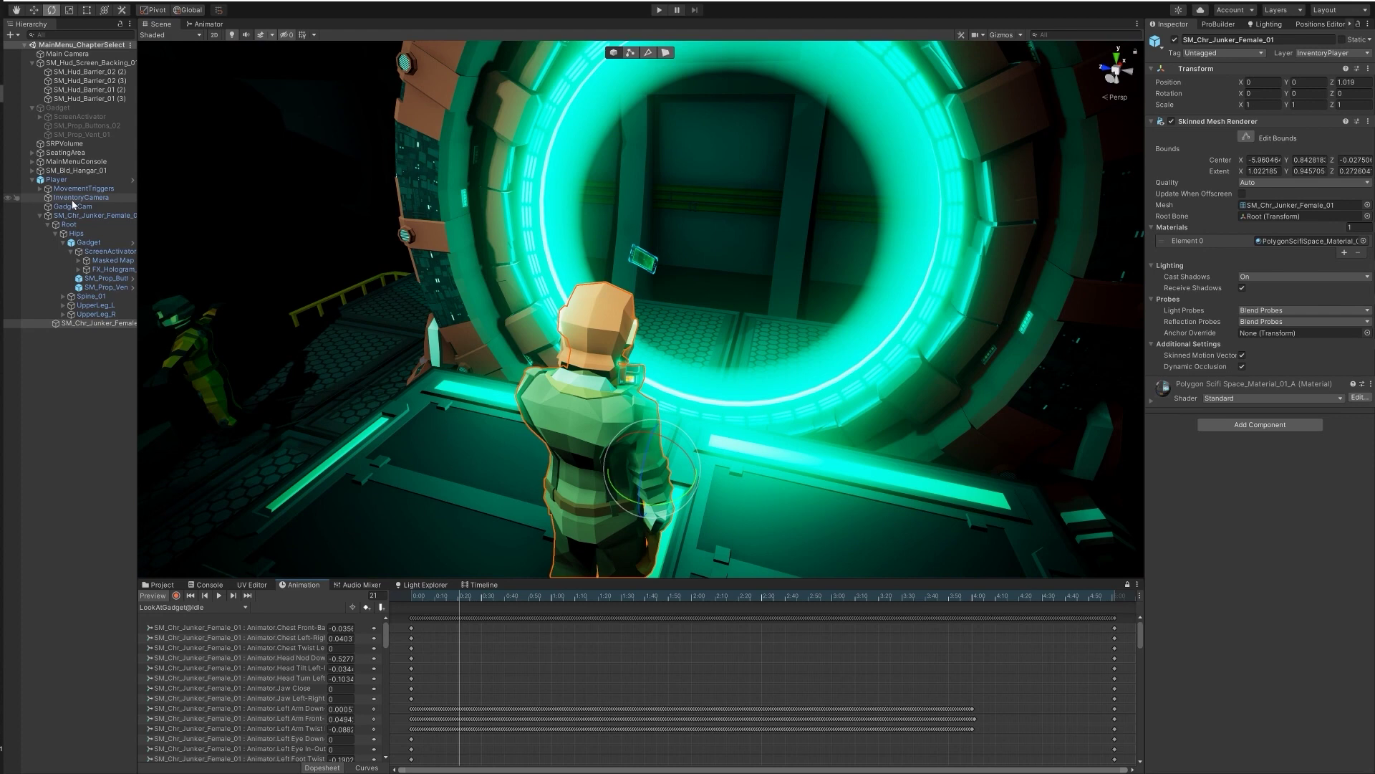
{"action": "double_click", "coordinate": [107, 243]}
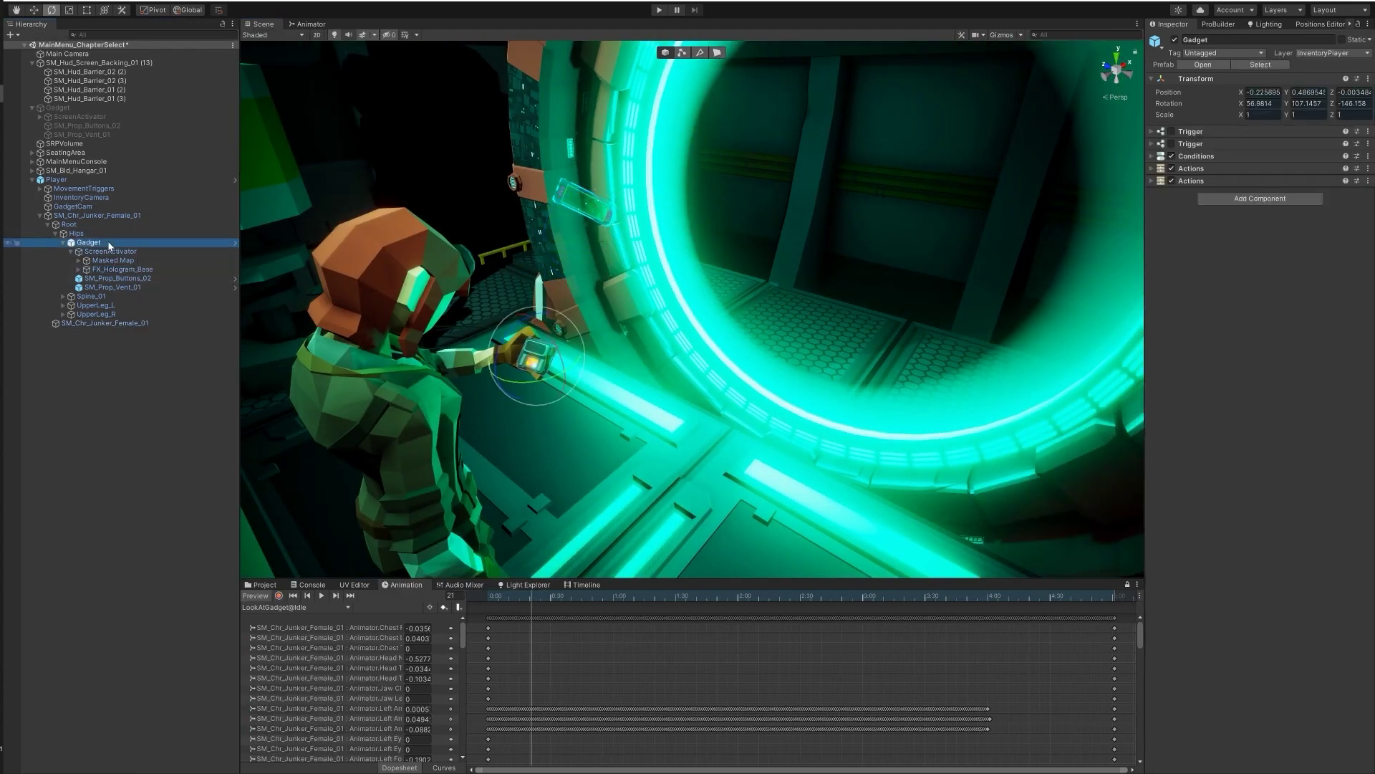
{"action": "left_click", "coordinate": [110, 252]}
{"action": "key", "text": "w"}
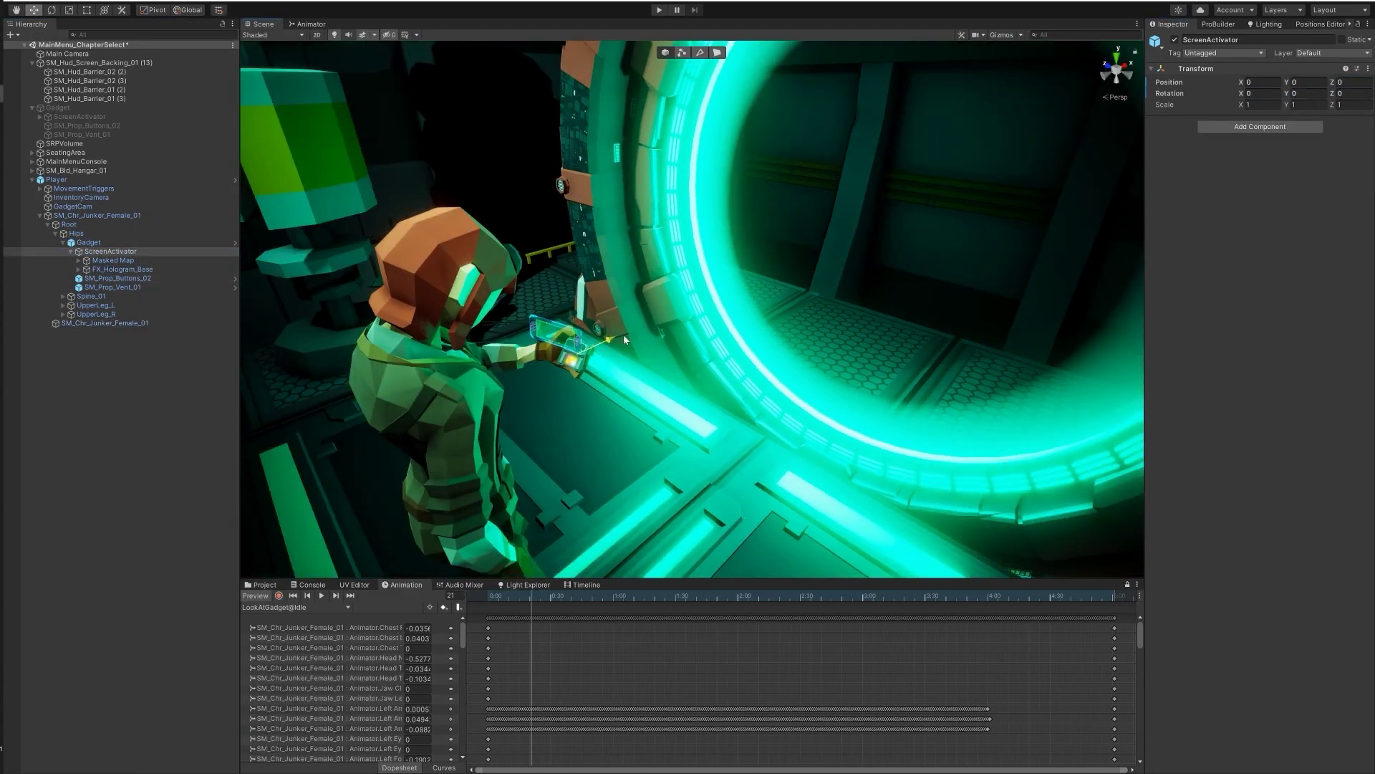
Move FX_Hologram_Base onto the gadget's display and tilt it about 25 degrees on X to match the surface.
{"action": "left_click", "coordinate": [118, 268]}
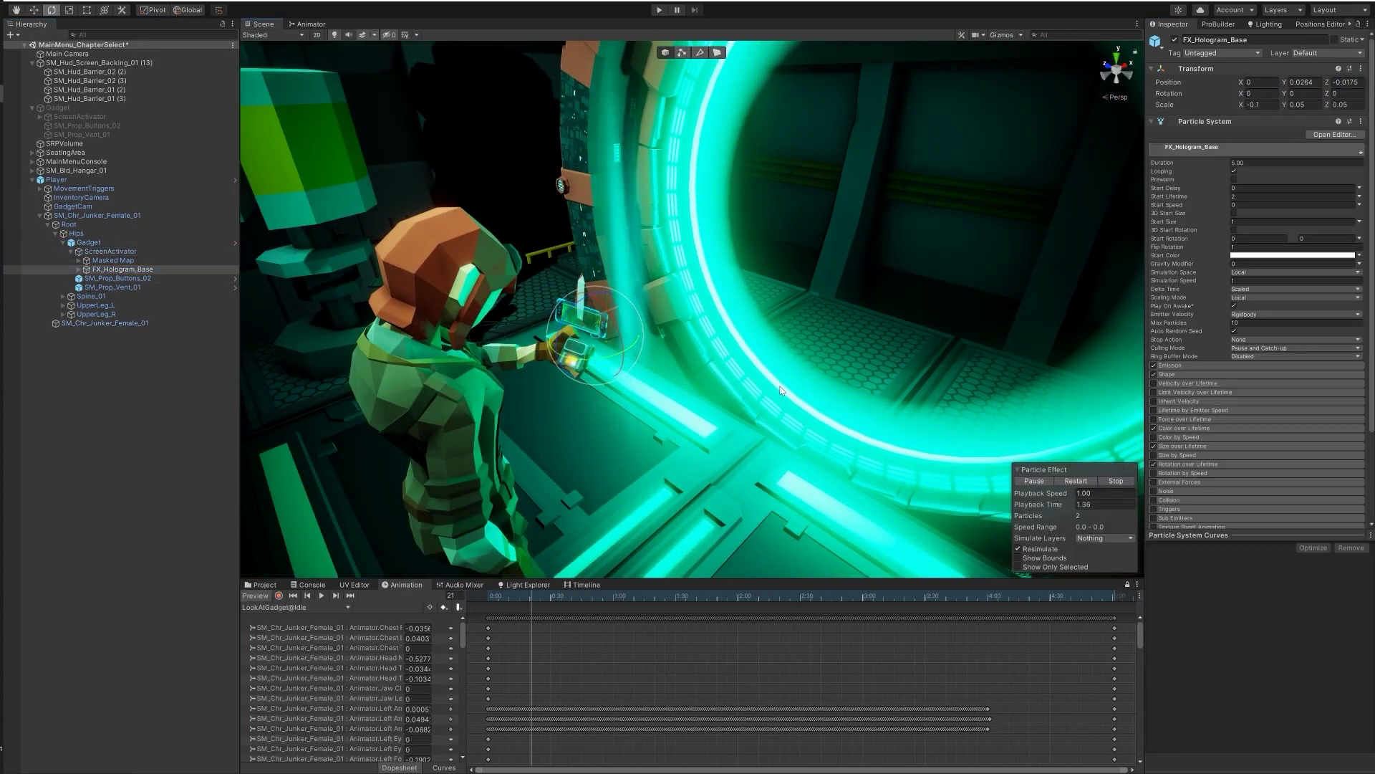
{"action": "key", "text": "w"}
{"action": "key", "text": "f"}
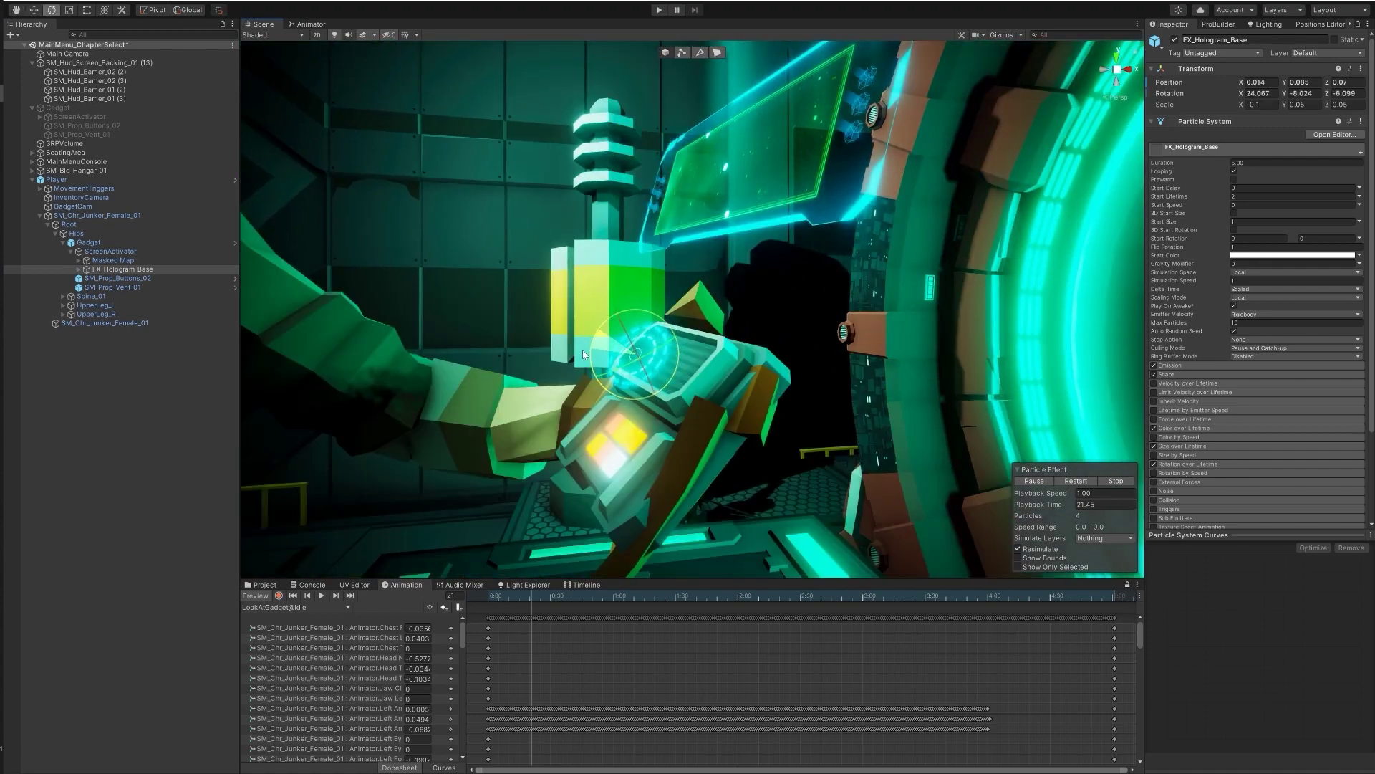
{"action": "left_click_drag", "start_coordinate": [582, 350], "coordinate": [673, 444], "text": "alt"}
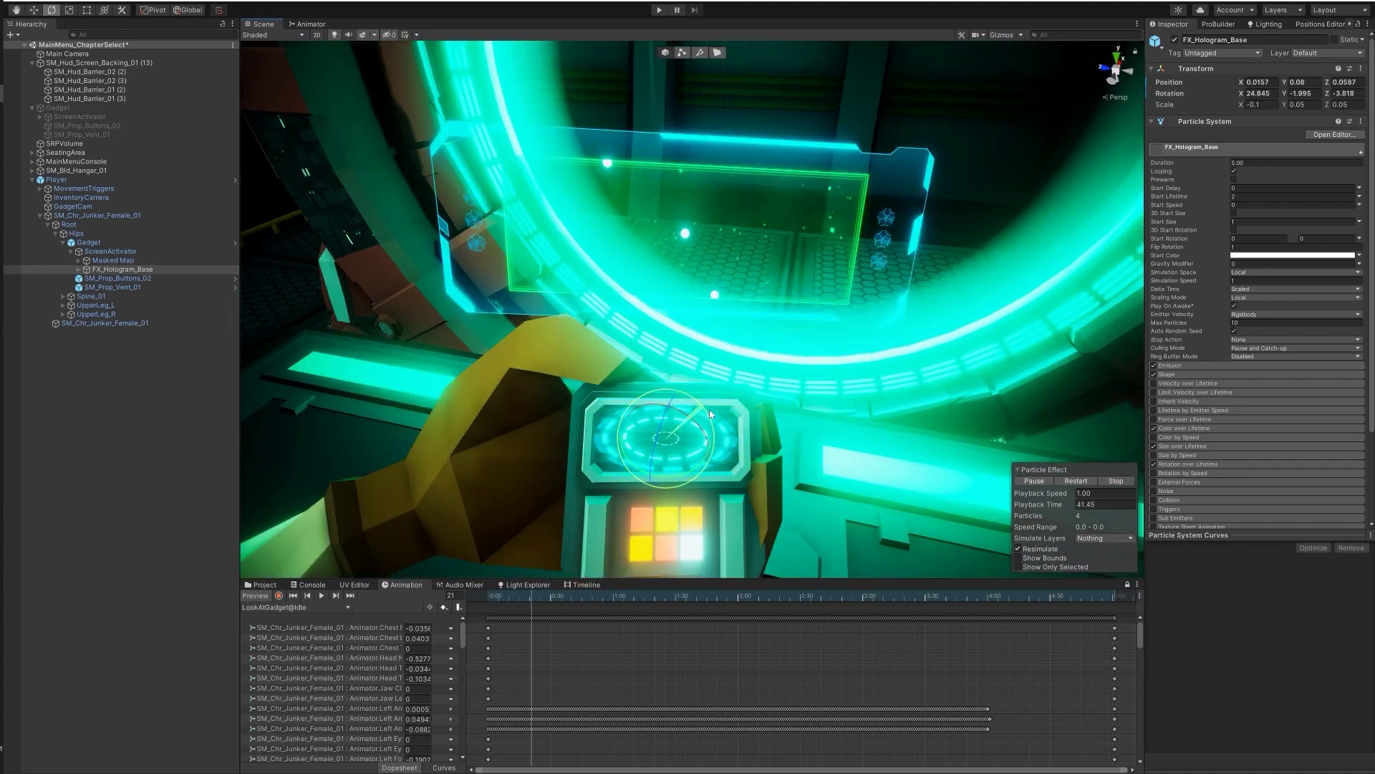
Copy the Post-process Layer component from Main Camera and paste it as a new component on GadgetCam.
{"action": "left_click", "coordinate": [72, 205]}
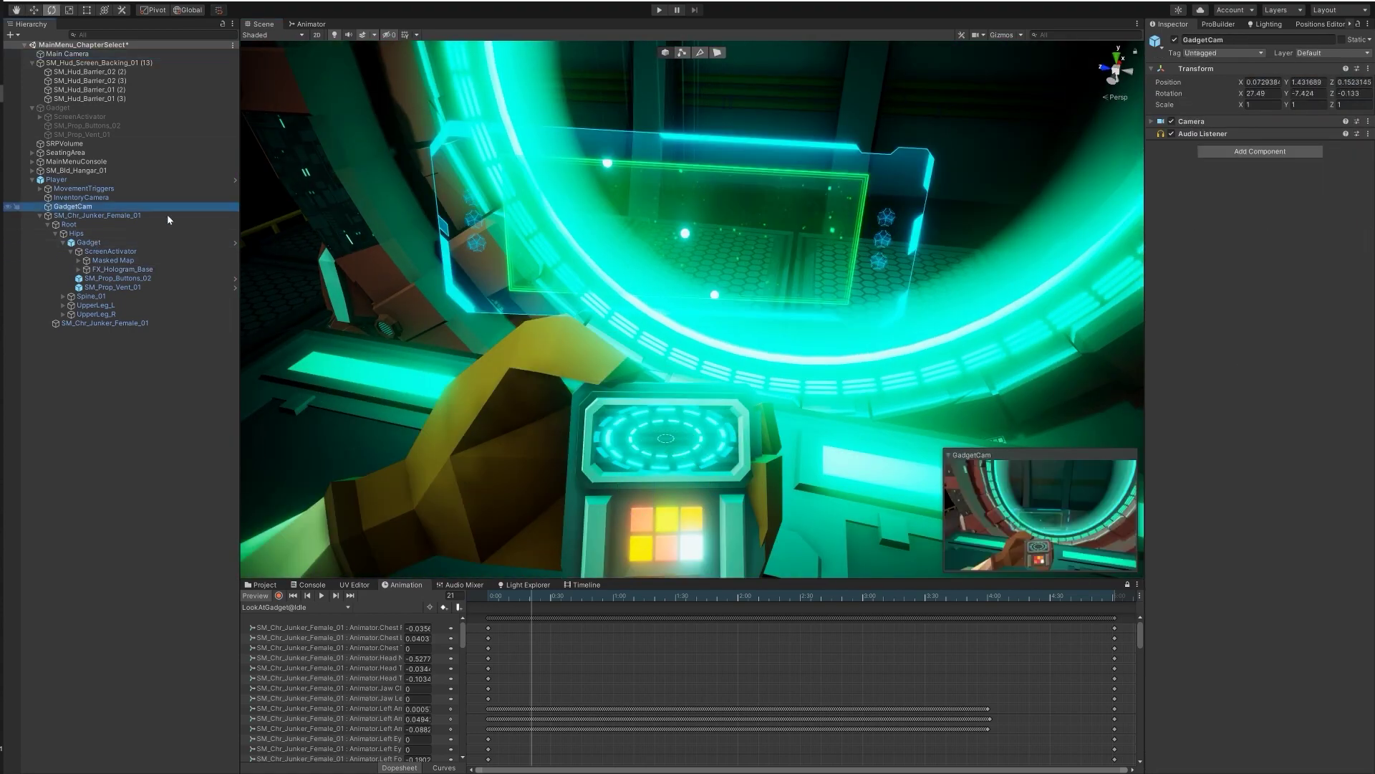
{"action": "left_click", "coordinate": [66, 54]}
{"action": "right_click", "coordinate": [1254, 145]}
{"action": "left_click", "coordinate": [1300, 231]}
{"action": "left_click", "coordinate": [72, 206]}
{"action": "left_click", "coordinate": [1368, 134]}
{"action": "left_click", "coordinate": [1300, 230]}
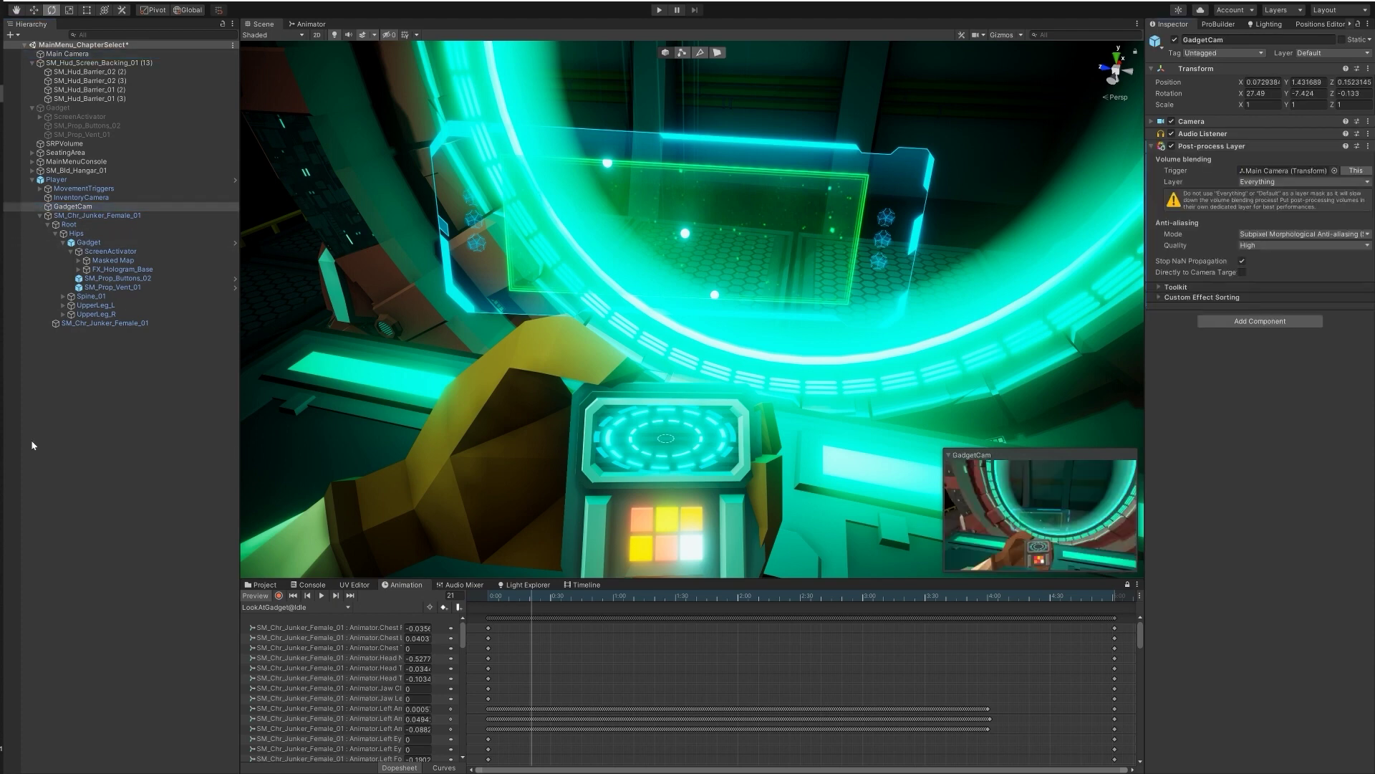
Reposition the FX_Hologram_Base_Spikes effect relative to the gadget's display.
{"action": "left_click", "coordinate": [122, 268]}
{"action": "left_click", "coordinate": [78, 269]}
{"action": "left_click", "coordinate": [142, 277]}
{"action": "key", "text": "w"}
{"action": "scroll", "coordinate": [692, 336], "scroll_direction": "down", "scroll_amount": 5}
{"action": "right_click_drag", "start_coordinate": [688, 308], "coordinate": [691, 372]}
{"action": "left_click_drag", "start_coordinate": [693, 401], "coordinate": [820, 230]}
{"action": "scroll", "coordinate": [819, 230], "scroll_direction": "up", "scroll_amount": 5}
Move and rotate Masked Map so the hologram screen is centred above the gadget's display.
{"action": "left_click", "coordinate": [112, 260]}
{"action": "left_click_drag", "start_coordinate": [677, 271], "coordinate": [623, 280]}
{"action": "key", "text": "e"}
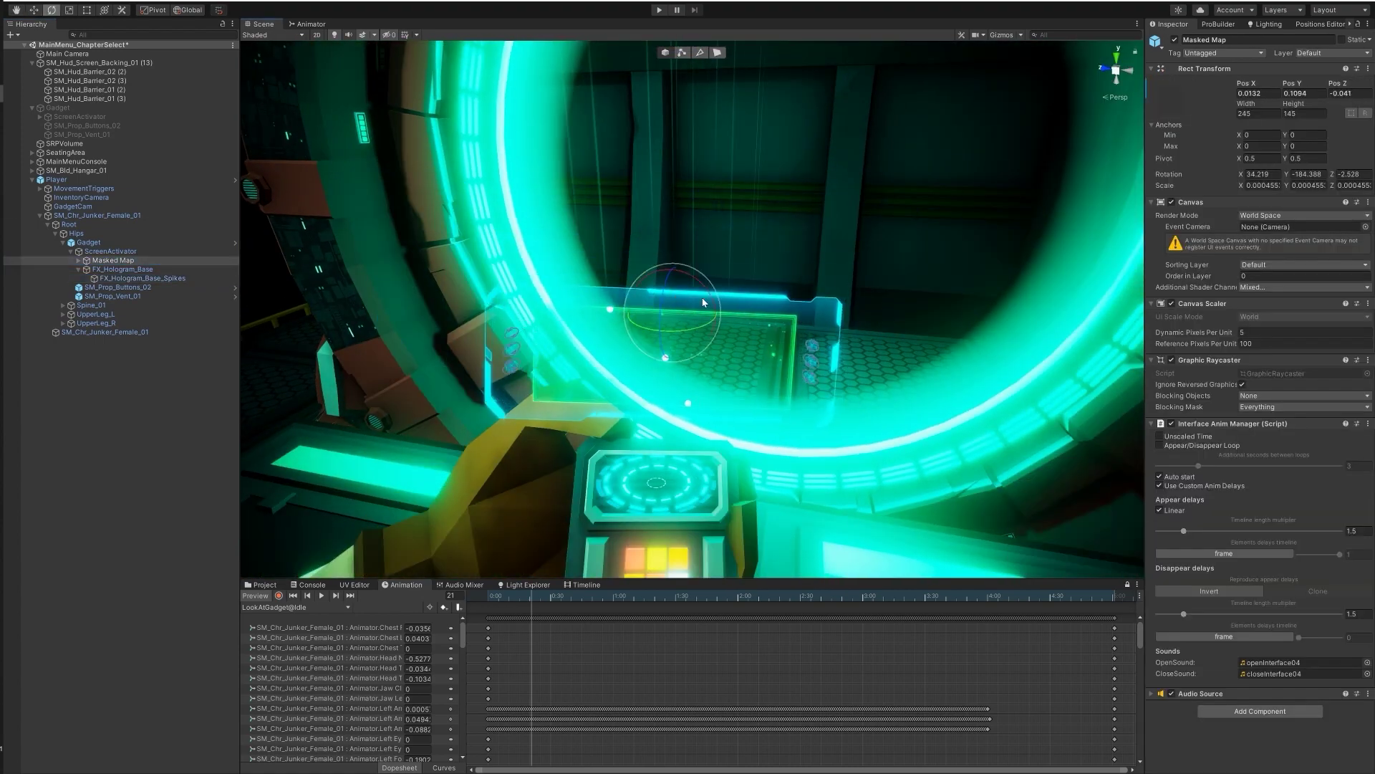
{"action": "left_click_drag", "start_coordinate": [709, 301], "coordinate": [702, 315]}
{"action": "key", "text": "w"}
{"action": "left_click_drag", "start_coordinate": [666, 317], "coordinate": [701, 315]}
{"action": "key", "text": "r"}
{"action": "key", "text": "w"}
{"action": "left_click_drag", "start_coordinate": [675, 330], "coordinate": [673, 234]}
{"action": "key", "text": "r"}
{"action": "key", "text": "e"}
{"action": "key", "text": "w"}
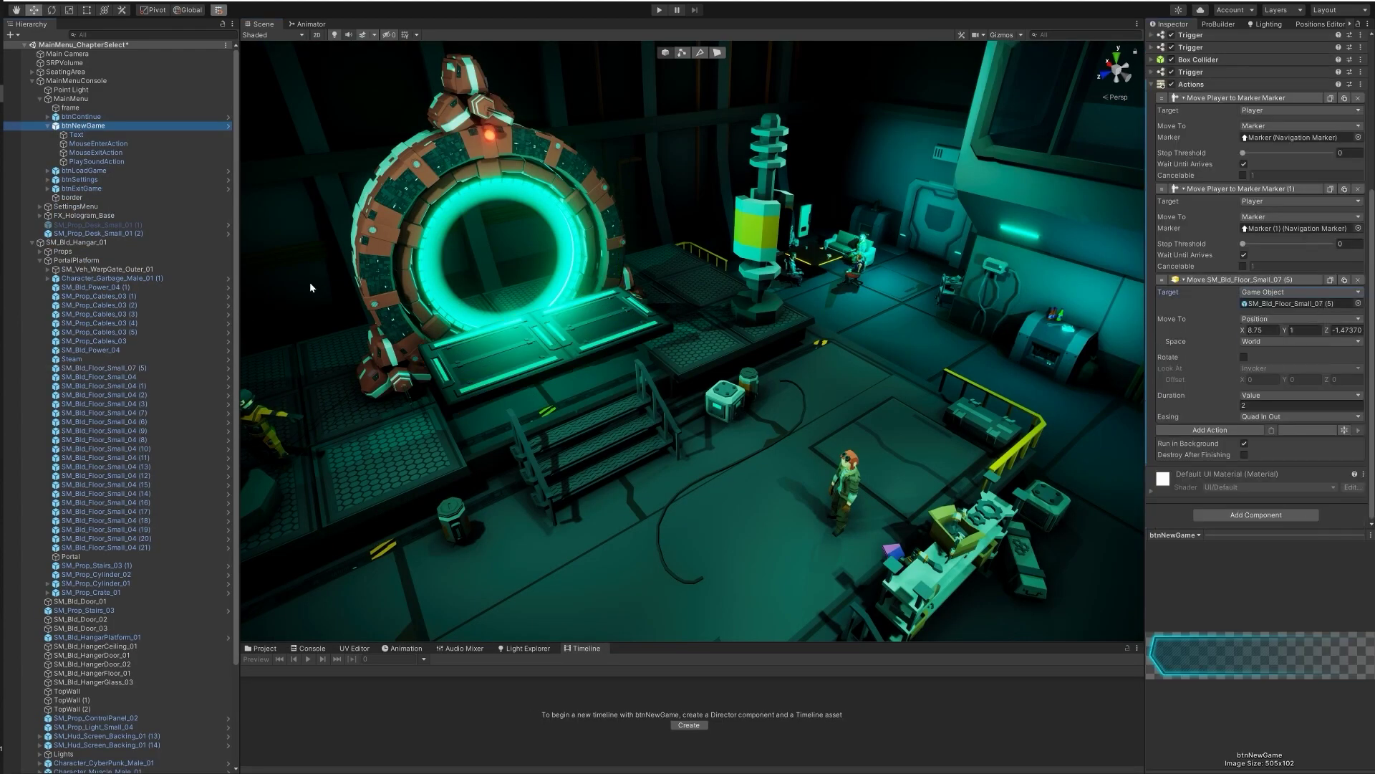
Enable Lightmap Static on the portal platform floor SM_Bld_Floor_Small_07 (5).
{"action": "left_click", "coordinate": [543, 341]}
{"action": "left_click", "coordinate": [1242, 371]}
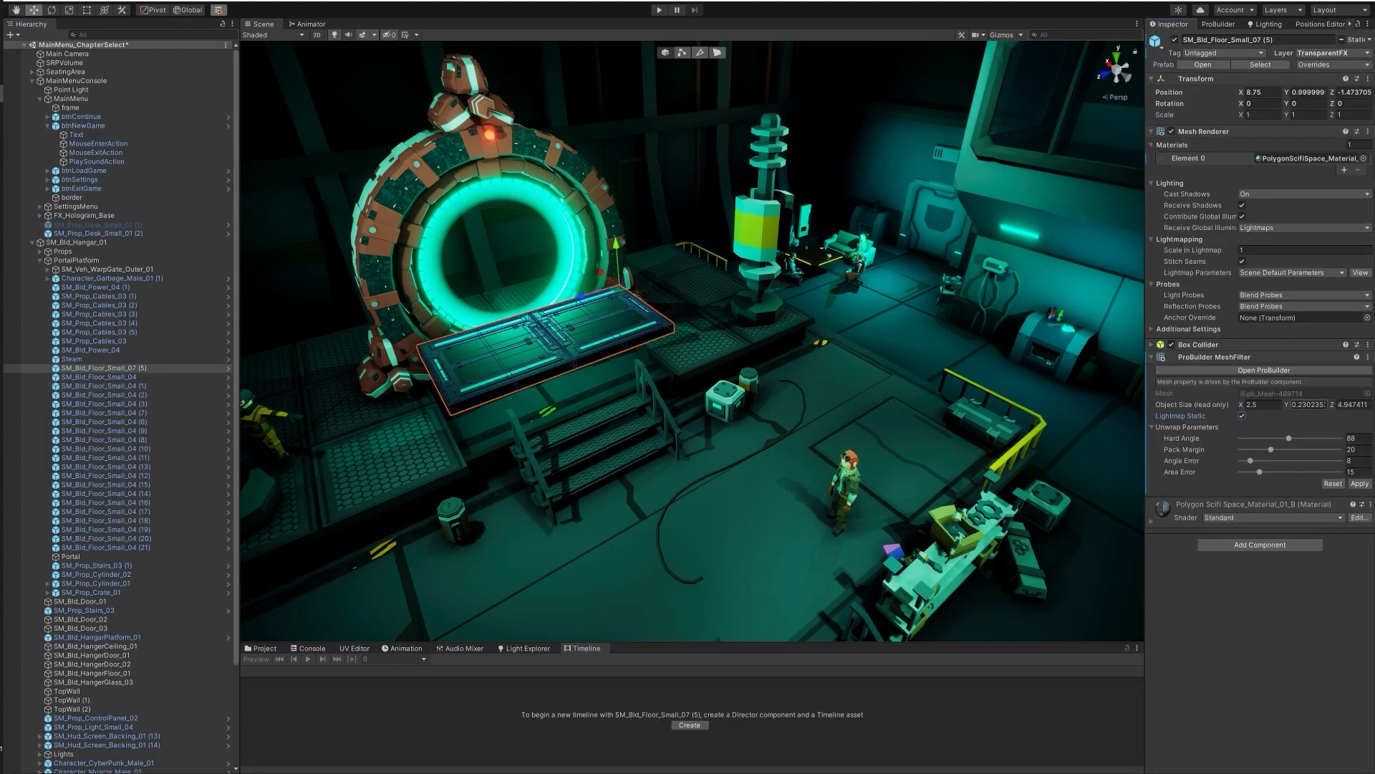
Check the Space options of btnNewGame's floor move action and play-test the scene.
{"action": "left_click", "coordinate": [85, 127]}
{"action": "right_click_drag", "start_coordinate": [901, 320], "coordinate": [863, 334]}
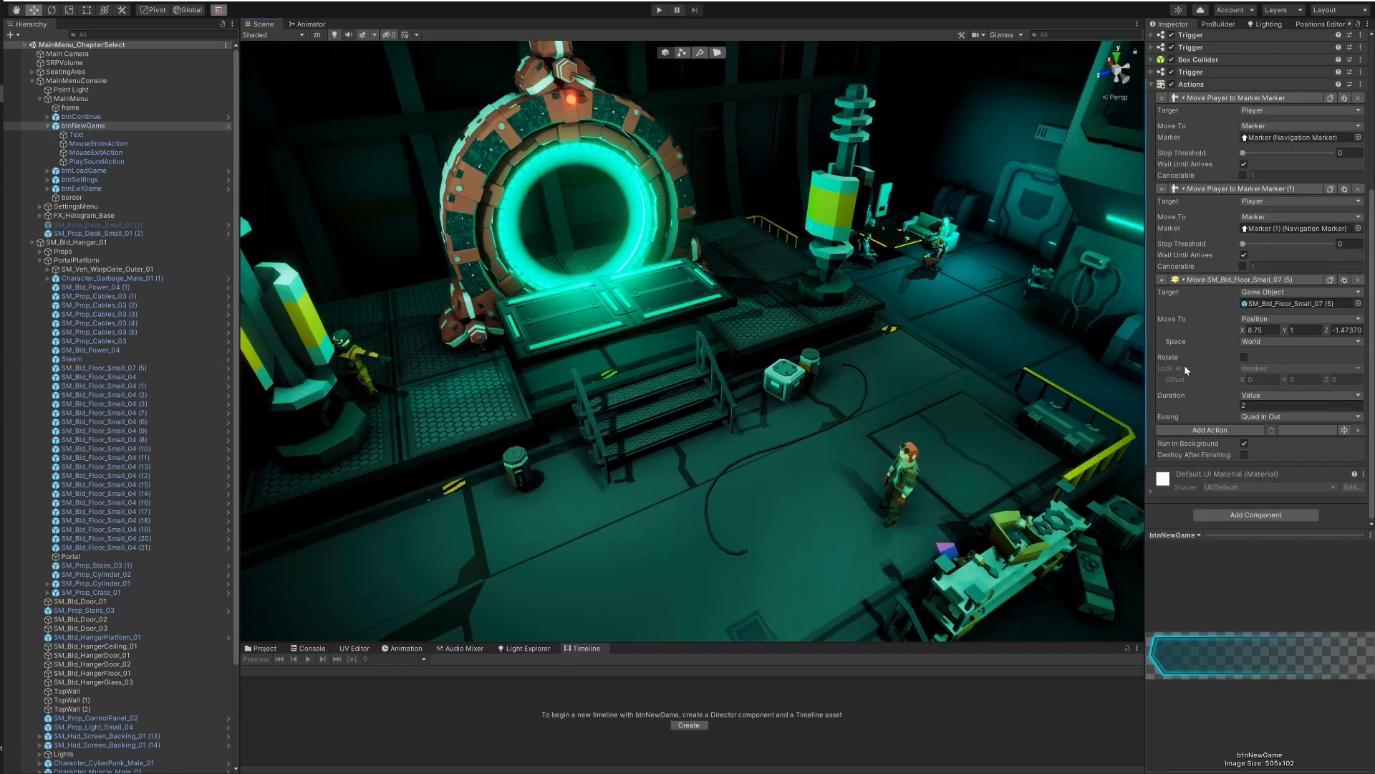
{"action": "left_click", "coordinate": [1270, 342]}
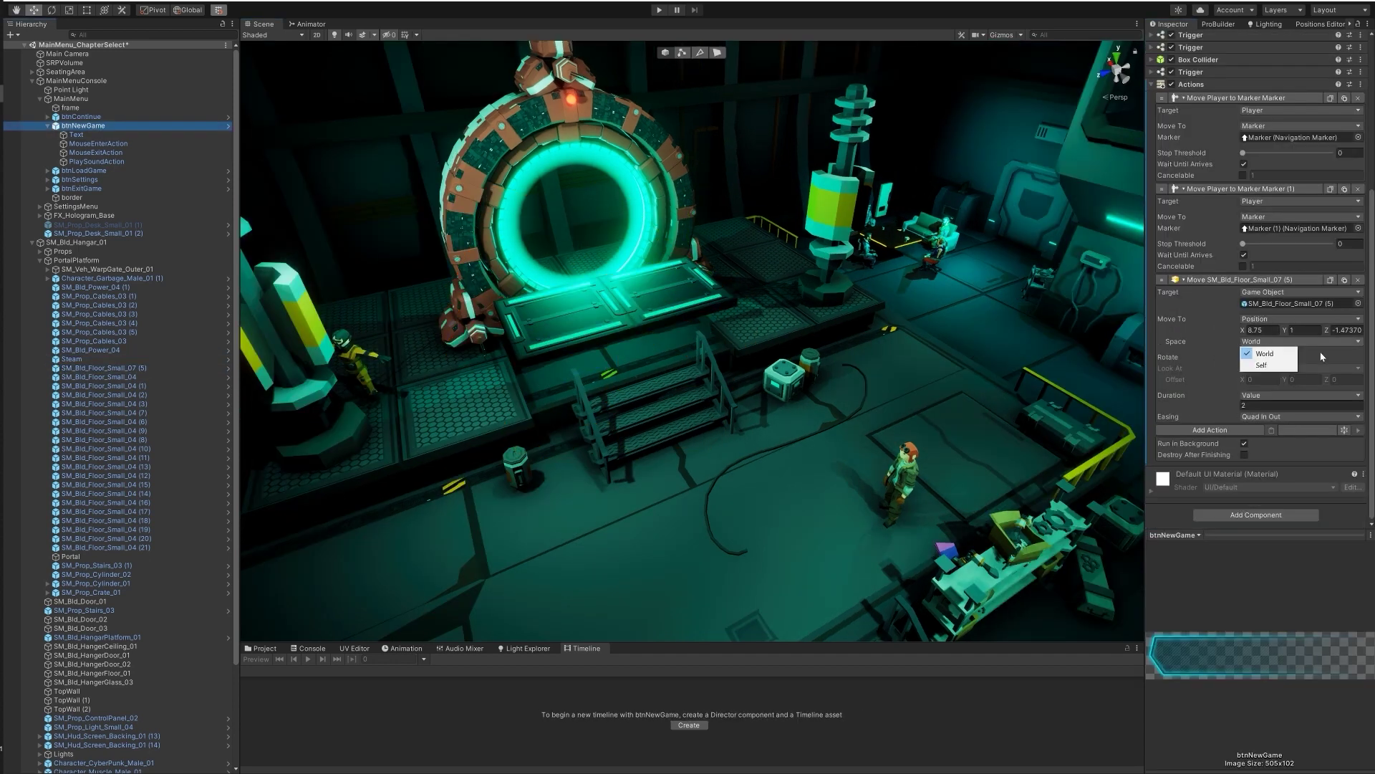
{"action": "left_click", "coordinate": [659, 10]}
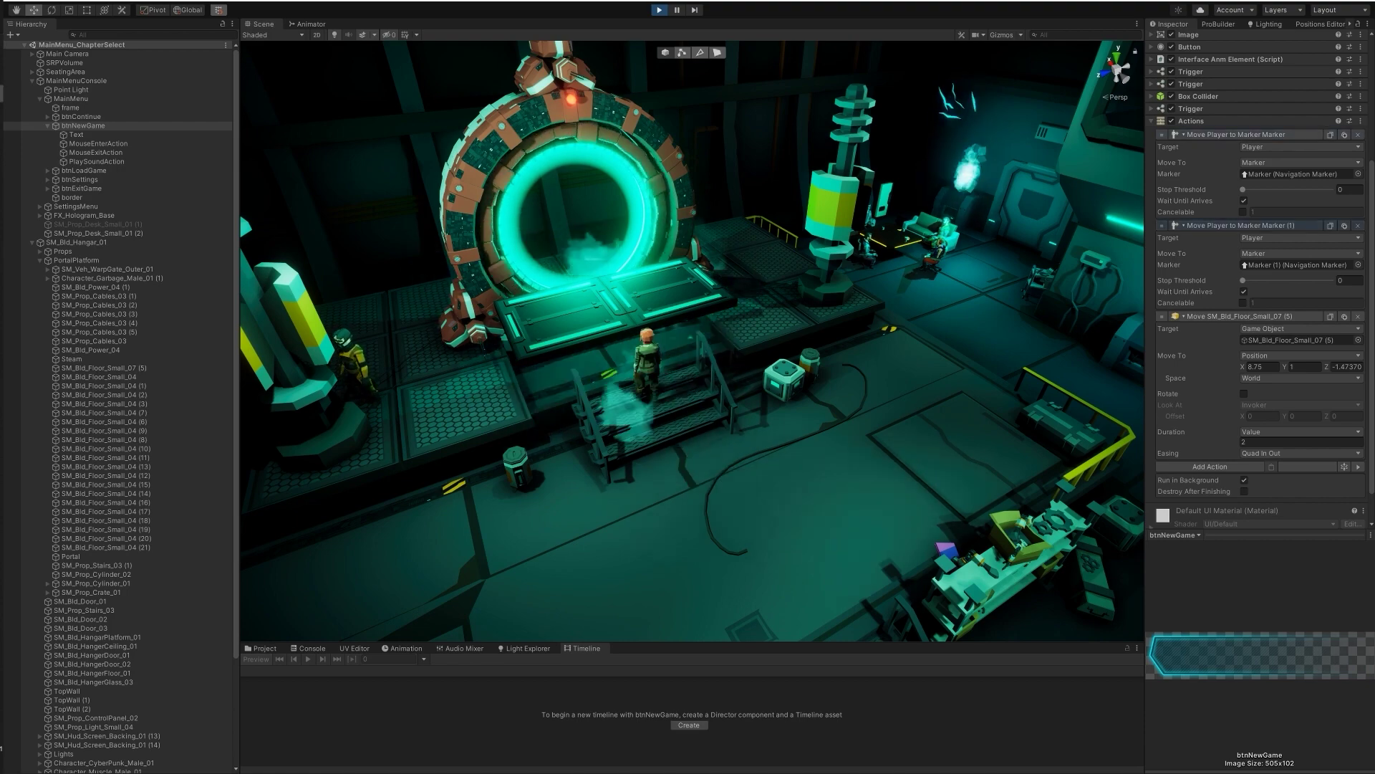
{"action": "key", "text": "ctrl+p"}
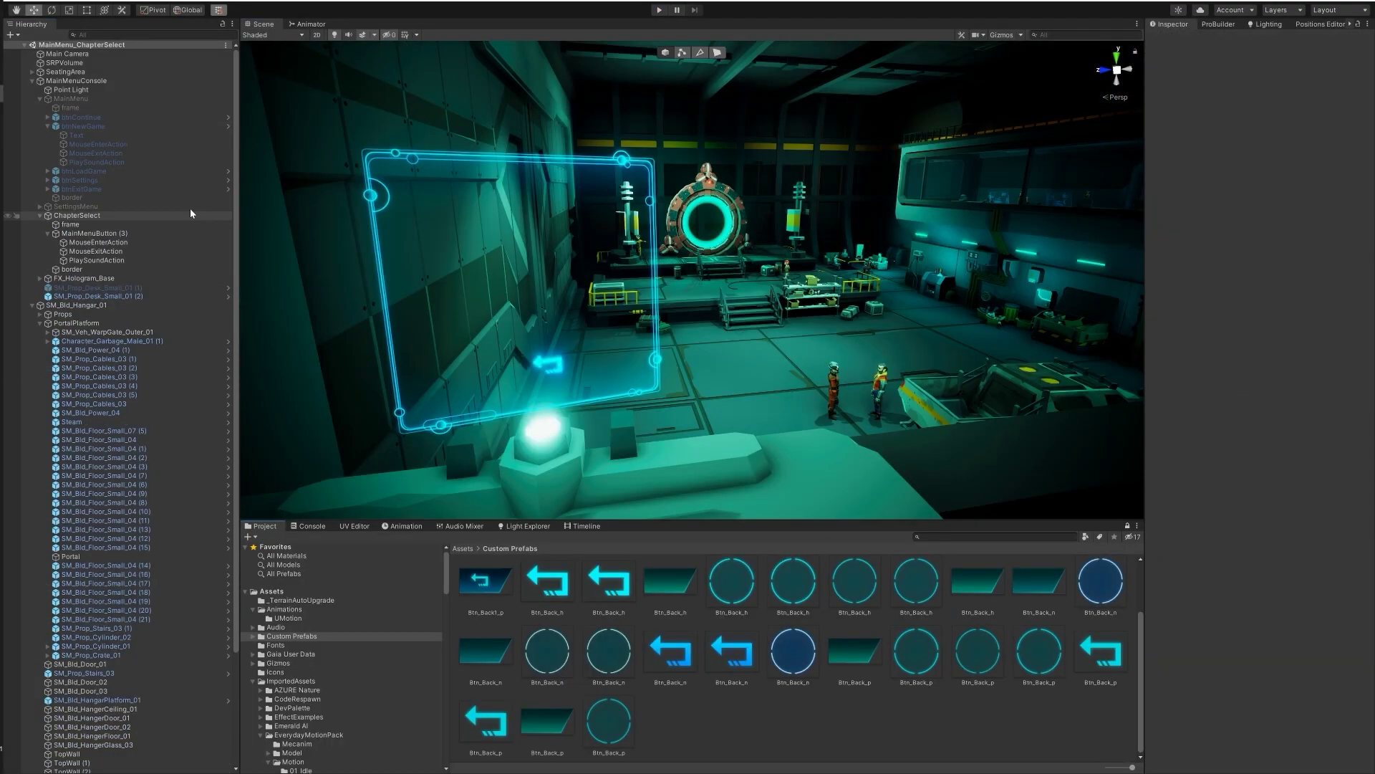
Move the back arrow MainMenuButton (3) to the upper-left corner of the ChapterSelect frame and tint its image D1D1D1.
{"action": "left_click", "coordinate": [561, 381]}
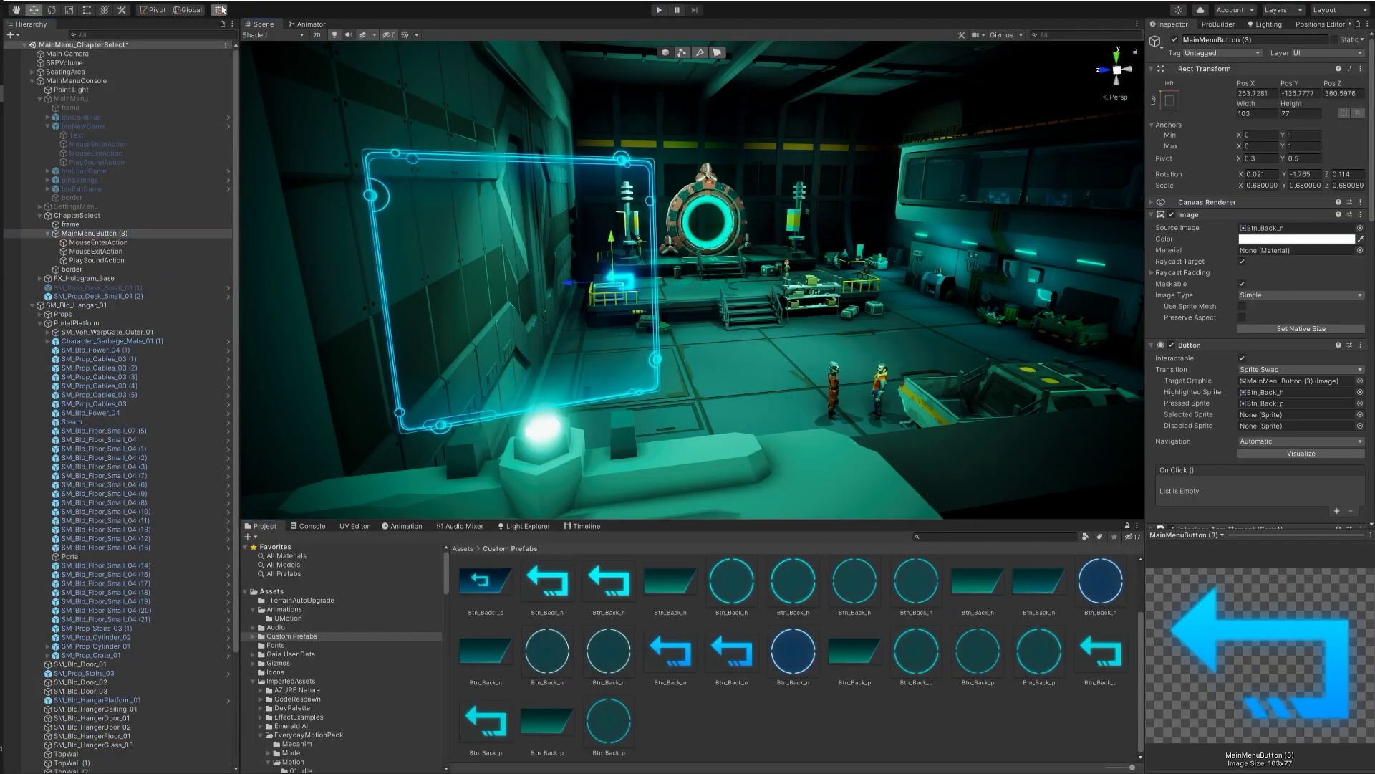
{"action": "left_click_drag", "start_coordinate": [599, 206], "coordinate": [599, 136]}
{"action": "left_click", "coordinate": [1297, 239]}
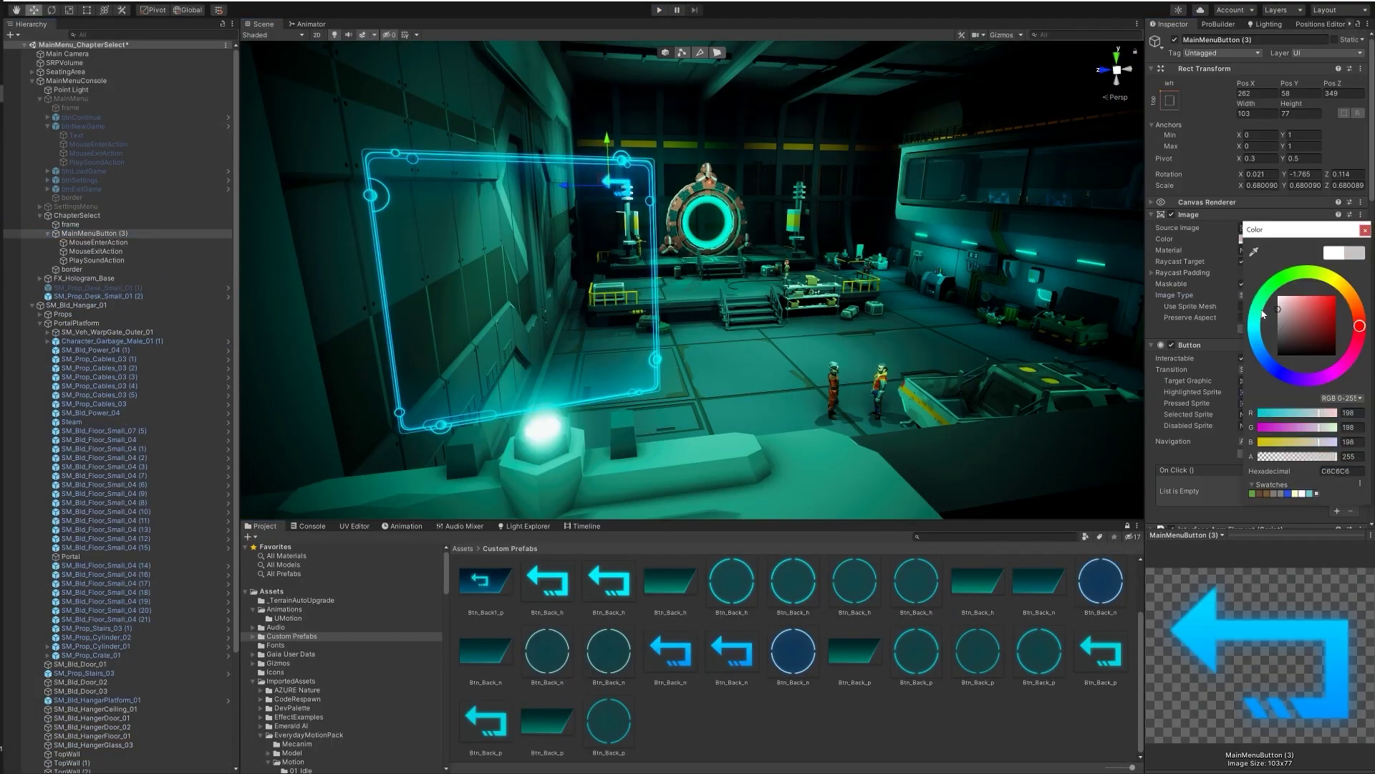
{"action": "left_click_drag", "start_coordinate": [564, 185], "coordinate": [575, 192]}
{"action": "left_click_drag", "start_coordinate": [379, 201], "coordinate": [375, 199]}
{"action": "left_click", "coordinate": [1296, 239]}
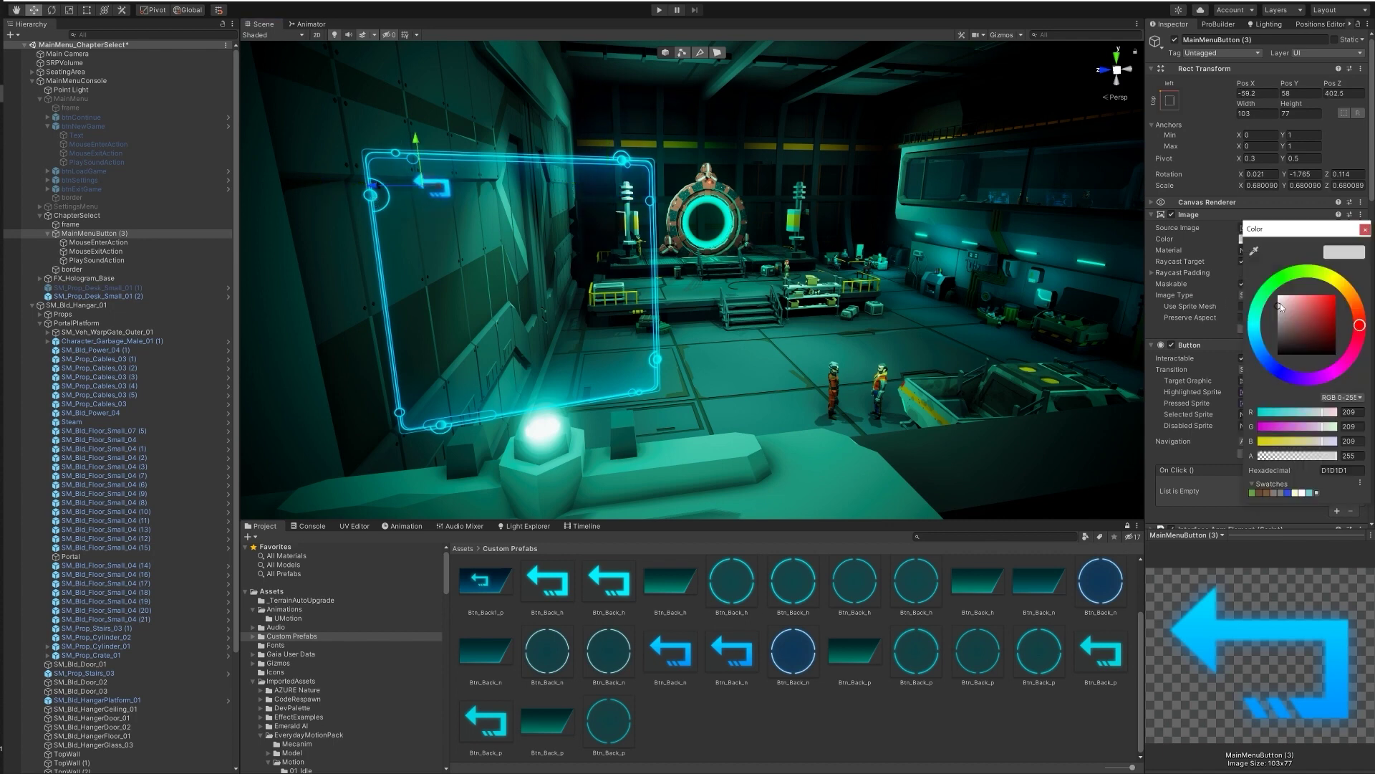
Save the scene and open the demo2 scene from the SCI-FI UI Pack Pro V2 Scenes folder.
{"action": "left_click", "coordinate": [47, 233]}
{"action": "left_click", "coordinate": [77, 216]}
{"action": "key", "text": "ctrl+s"}
{"action": "left_click", "coordinate": [996, 537]}
{"action": "scroll", "coordinate": [346, 689], "scroll_direction": "down", "scroll_amount": 16}
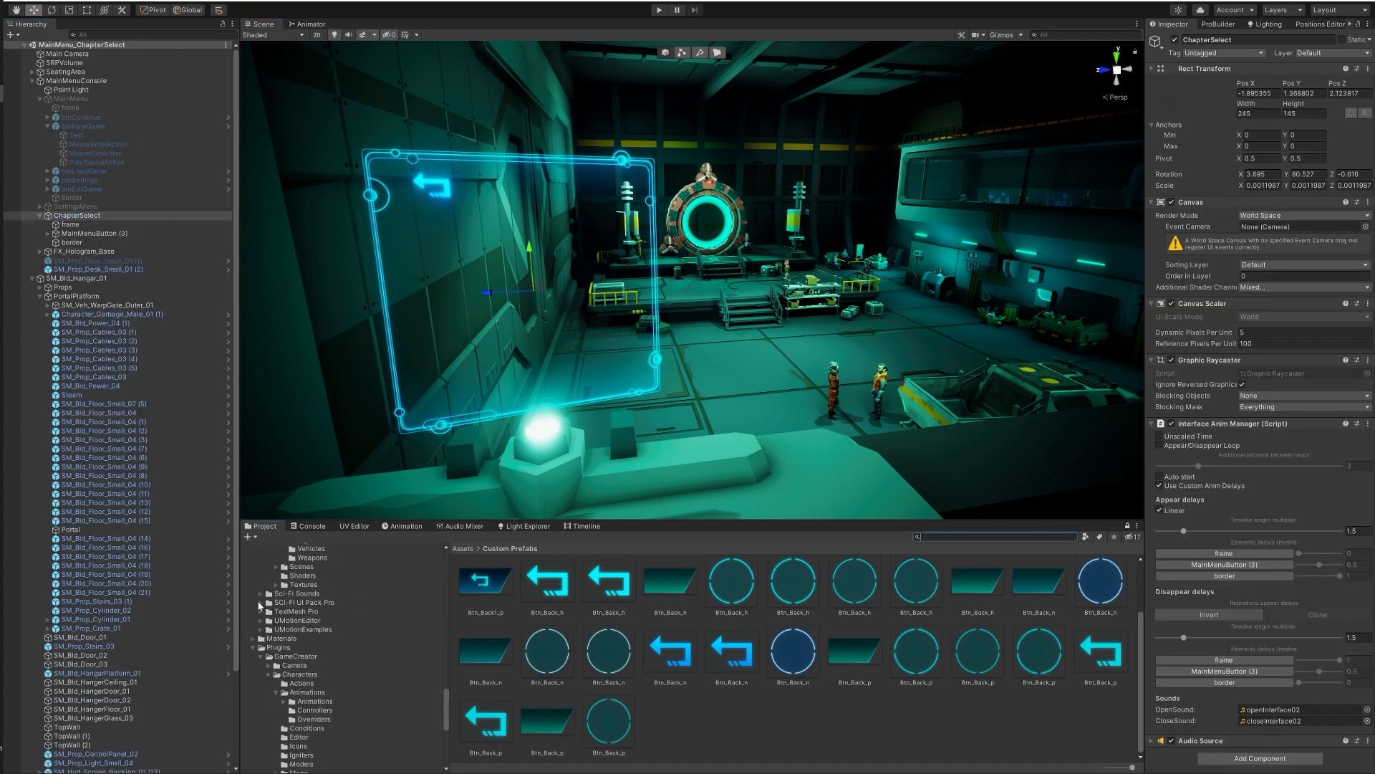
{"action": "left_click", "coordinate": [302, 638]}
{"action": "double_click", "coordinate": [543, 587]}
Copy the 3StageSelect_V2 object, reopen the MainMenu_ChapterSelect scene and paste the object into it.
{"action": "left_click", "coordinate": [65, 108]}
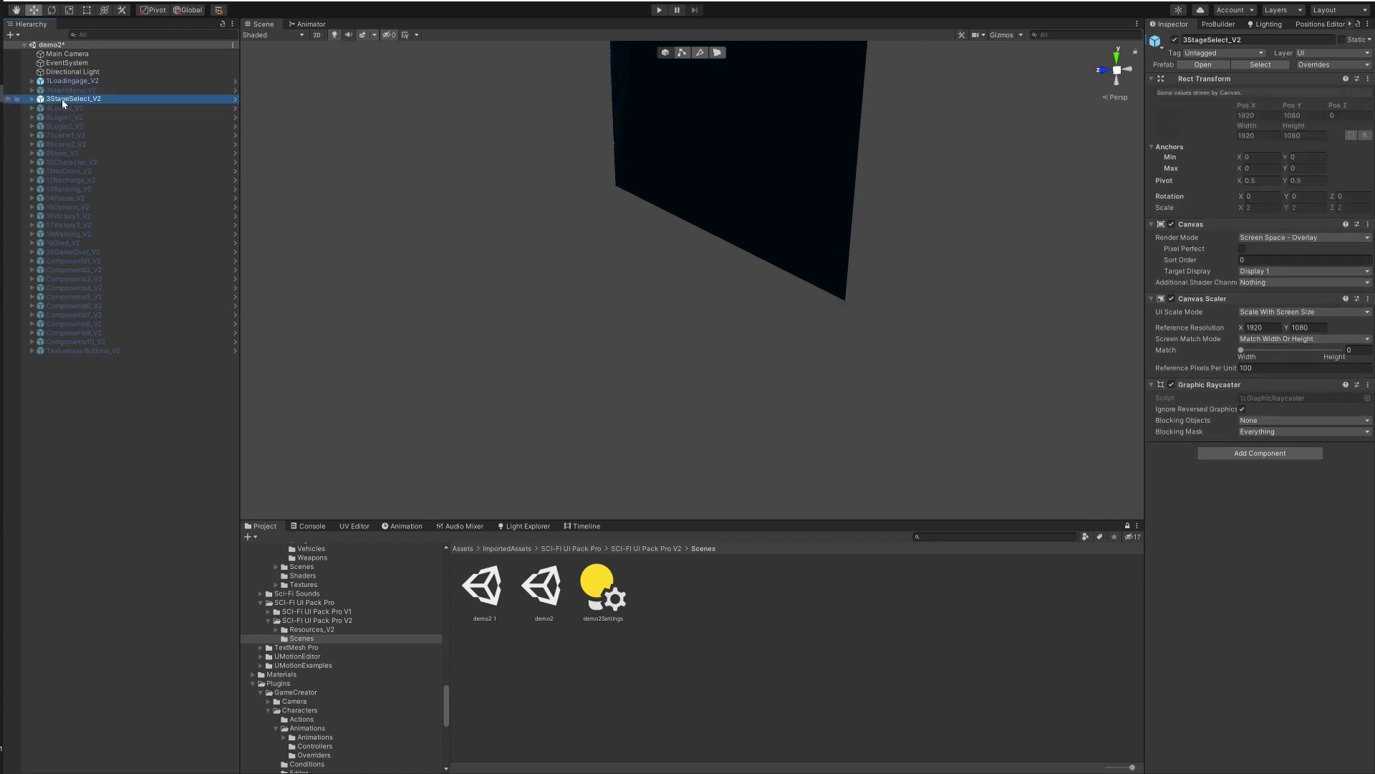
{"action": "type", "text": "mainmenu_ch"}
{"action": "double_click", "coordinate": [543, 586]}
{"action": "left_click", "coordinate": [722, 413]}
{"action": "left_click", "coordinate": [76, 81]}
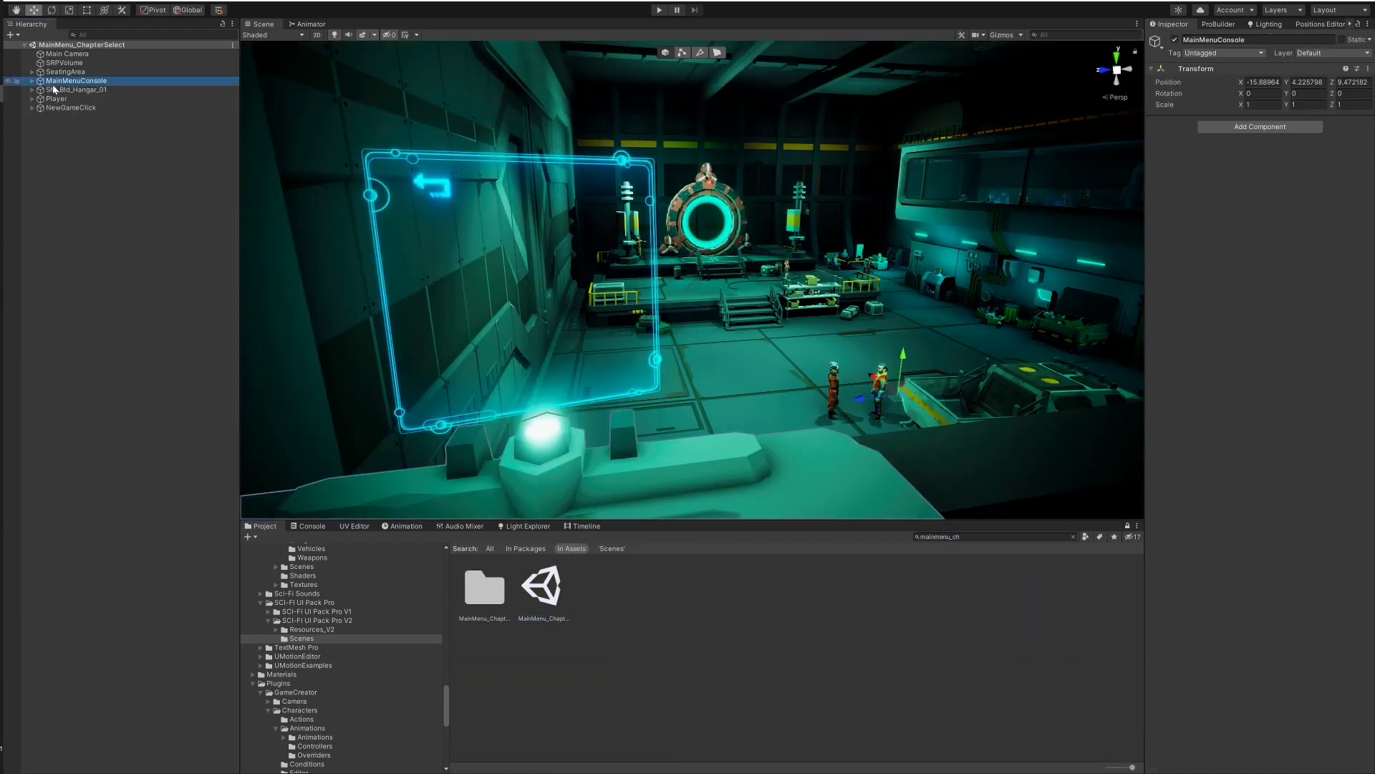
{"action": "left_click", "coordinate": [32, 81]}
{"action": "left_click", "coordinate": [77, 117]}
{"action": "left_click", "coordinate": [40, 117]}
{"action": "key", "text": "ctrl+v"}
Unpack the 3StageSelect_V2 prefab and delete its Toggle, Toggle (1) and Toggle (2) objects.
{"action": "double_click", "coordinate": [105, 226]}
{"action": "left_click", "coordinate": [316, 34]}
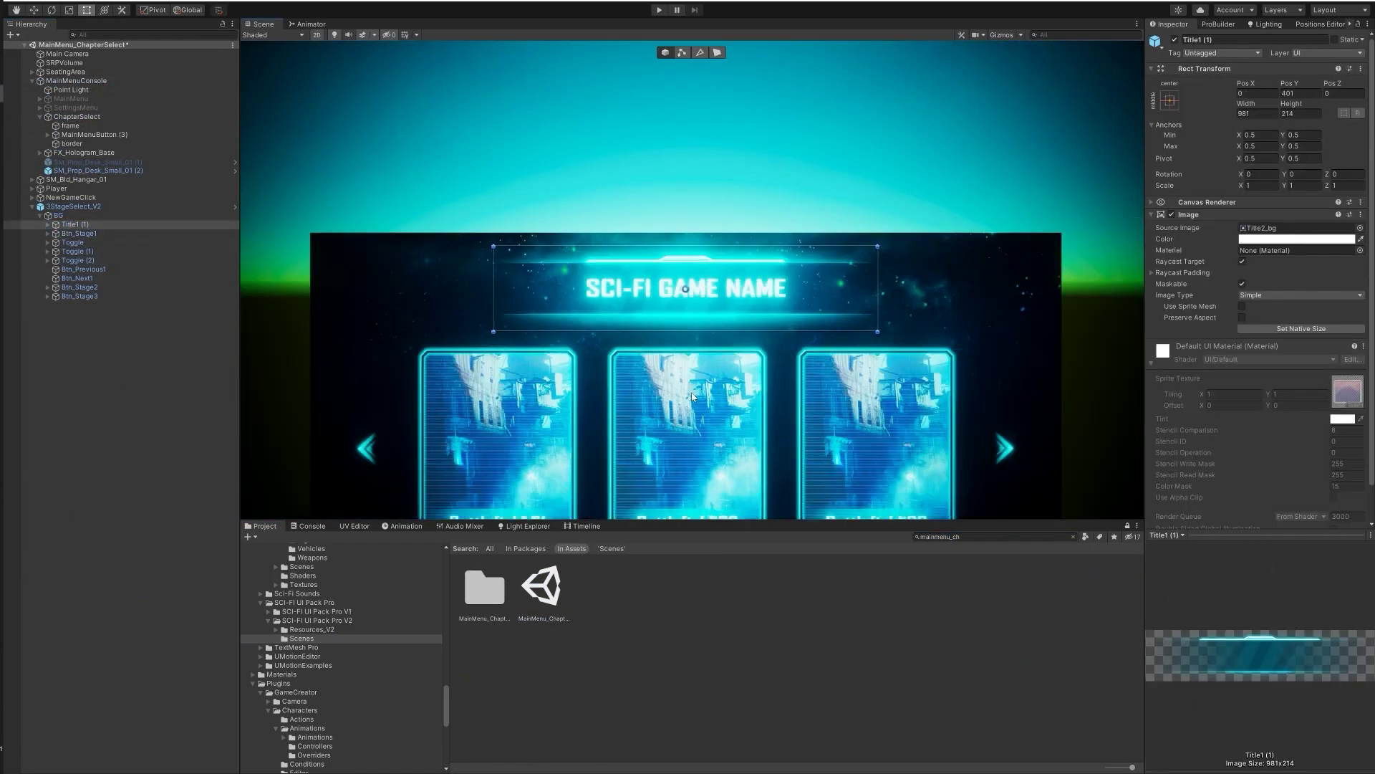
{"action": "middle_click_drag", "start_coordinate": [544, 344], "coordinate": [559, 148]}
{"action": "left_click", "coordinate": [104, 232]}
{"action": "left_click", "coordinate": [97, 243]}
{"action": "right_click", "coordinate": [73, 207]}
{"action": "left_click", "coordinate": [205, 372]}
{"action": "left_click", "coordinate": [97, 243]}
{"action": "key", "text": "Delete"}
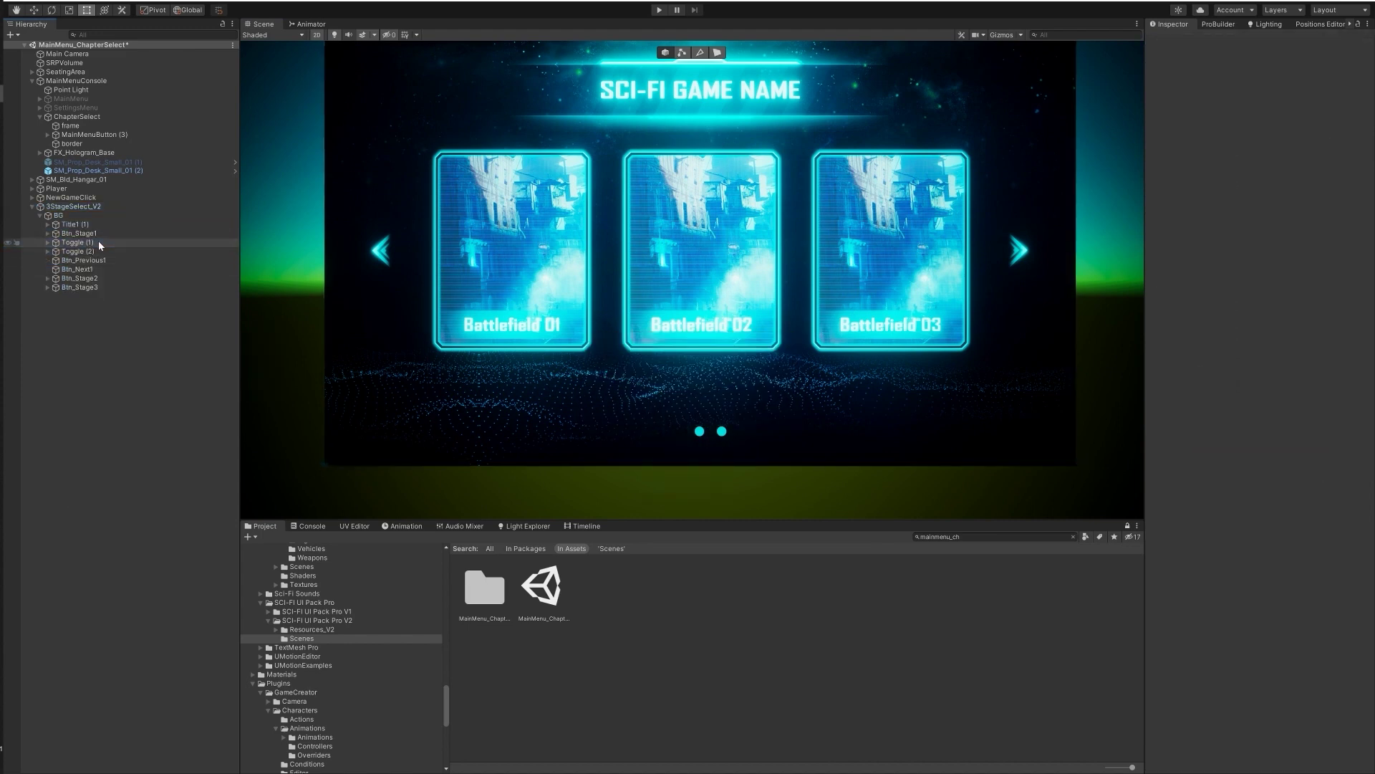
{"action": "left_click", "coordinate": [98, 243]}
{"action": "key", "text": "Delete"}
Copy the title and all buttons from 3StageSelect_V2's BG into a new ChapterSelect child named Selector, placed below frame.
{"action": "left_click", "coordinate": [91, 225]}
{"action": "key", "text": "Delete"}
{"action": "key", "text": "ctrl+z"}
{"action": "left_click", "coordinate": [80, 269], "text": "shift"}
{"action": "key", "text": "ctrl+c"}
{"action": "left_click", "coordinate": [76, 117]}
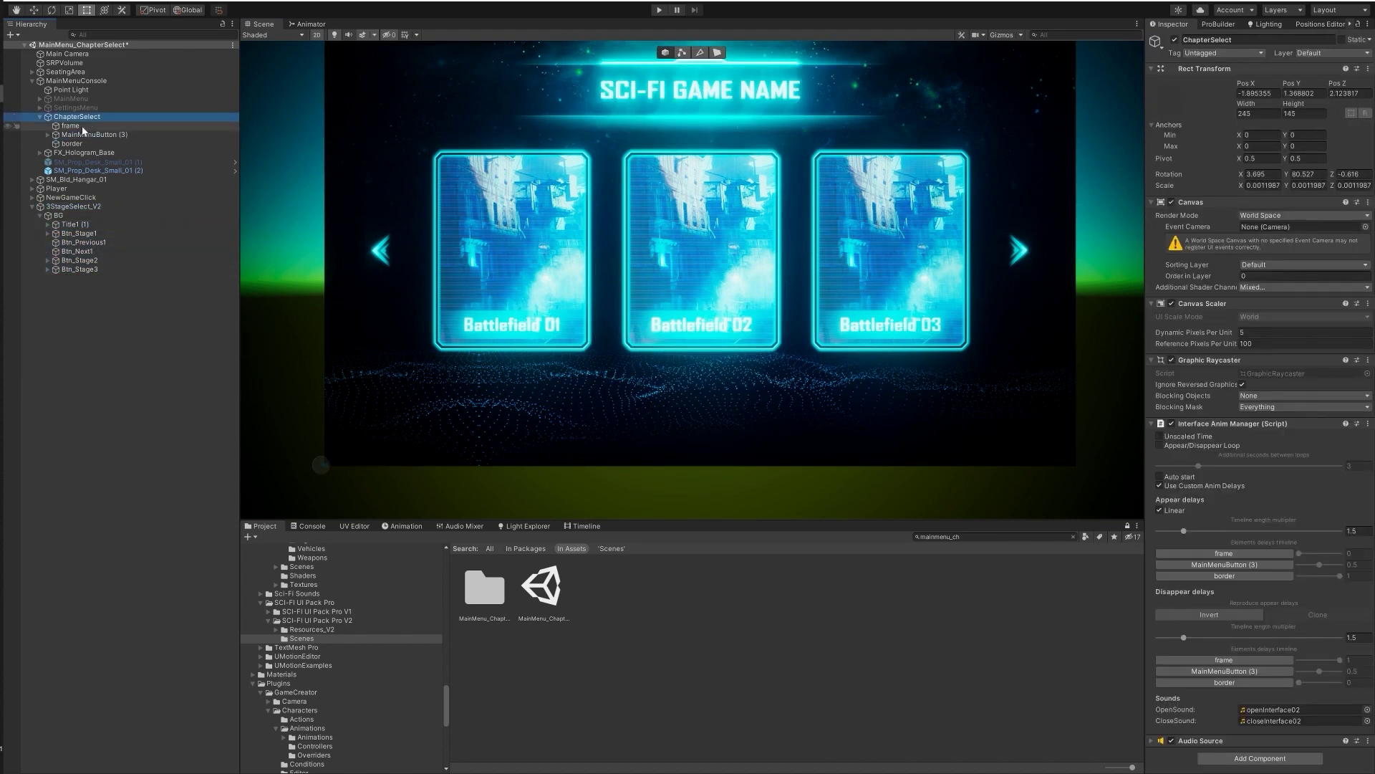
{"action": "right_click", "coordinate": [77, 118]}
{"action": "type", "text": "Selector"}
{"action": "key", "text": "ctrl+v"}
{"action": "left_click_drag", "start_coordinate": [86, 162], "coordinate": [76, 135]}
Deactivate the original 3StageSelect_V2 object.
{"action": "left_click", "coordinate": [47, 134]}
{"action": "left_click", "coordinate": [76, 134]}
{"action": "left_click", "coordinate": [74, 269]}
{"action": "left_click", "coordinate": [1175, 40]}
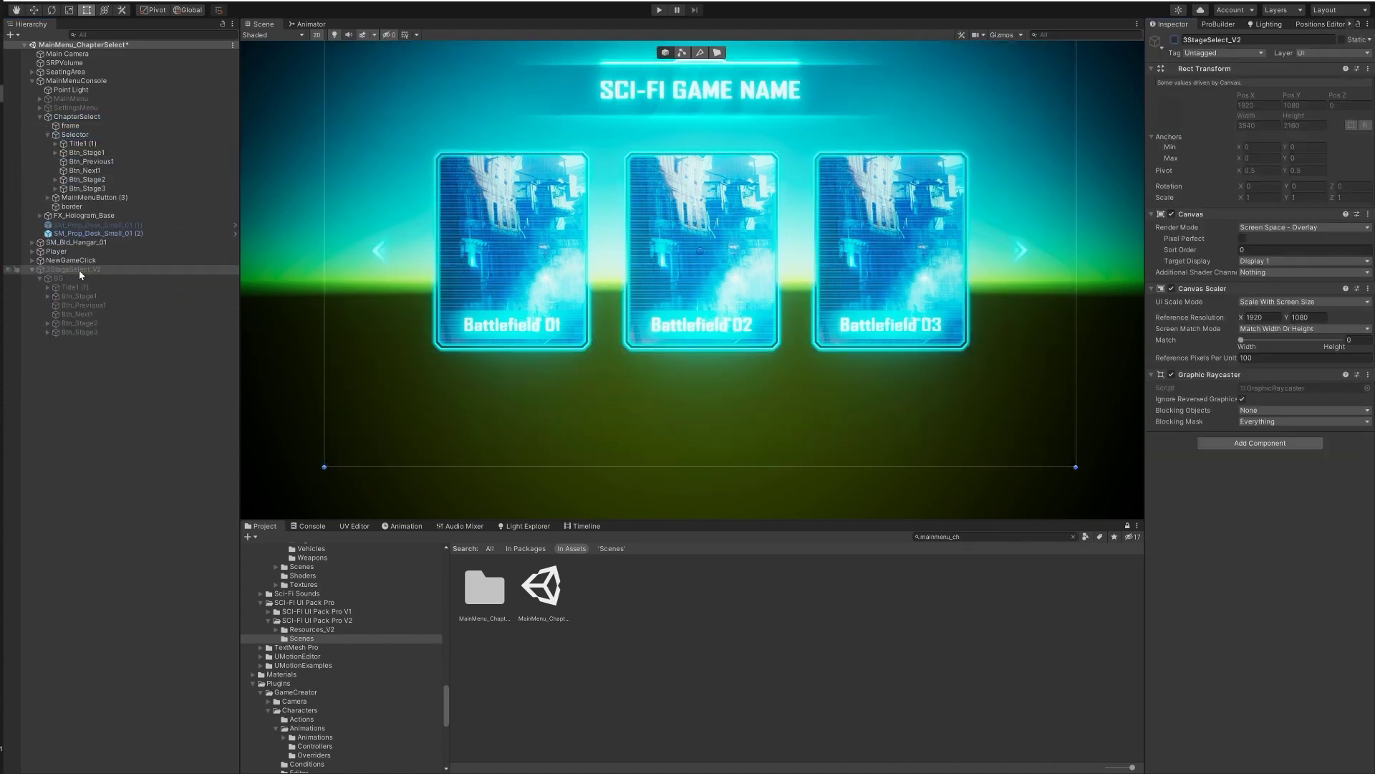
Undo the recent transform changes to the buttons inside Selector.
{"action": "left_click", "coordinate": [317, 35]}
{"action": "double_click", "coordinate": [77, 135]}
{"action": "key", "text": "ctrl+z"}
{"action": "key", "text": "ctrl+z"}
{"action": "key", "text": "ctrl+z"}
{"action": "key", "text": "ctrl+z"}
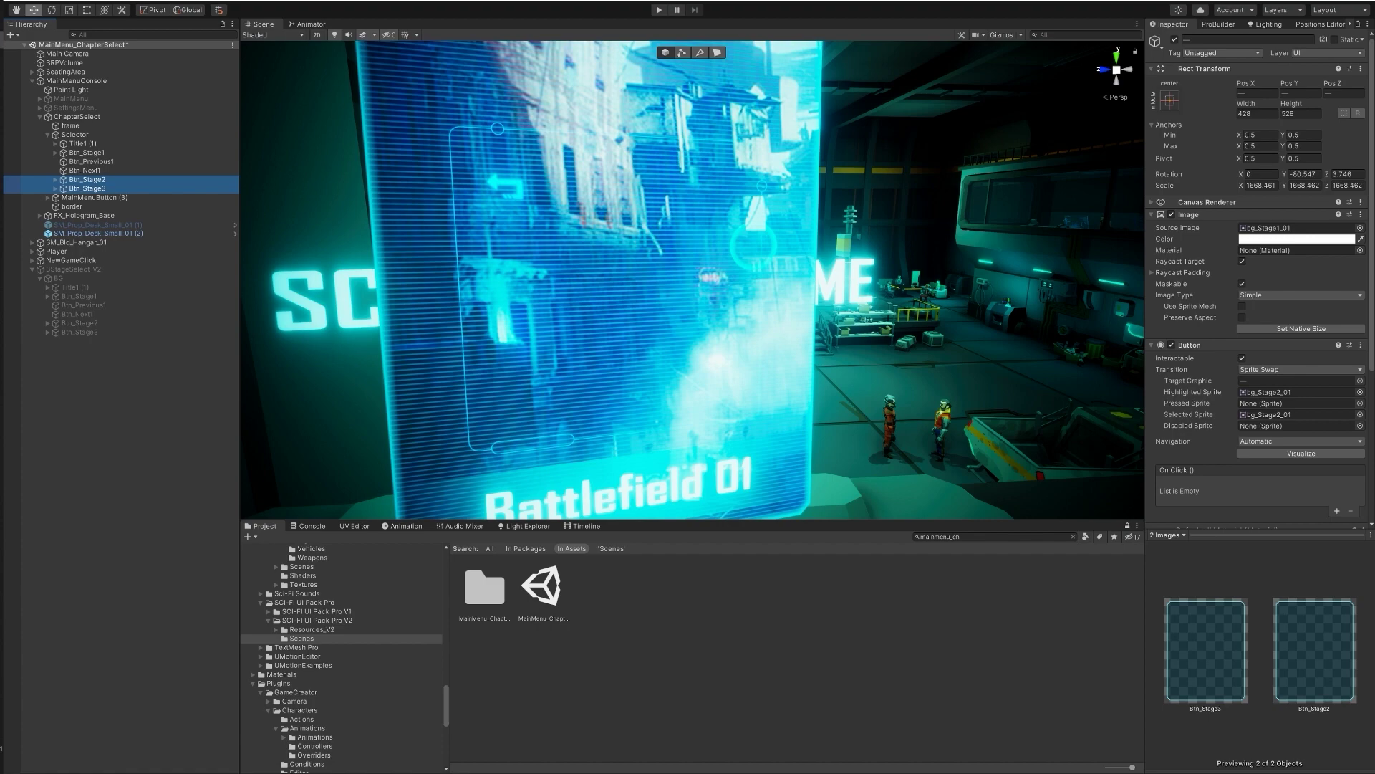
{"action": "key", "text": "ctrl+z"}
{"action": "key", "text": "ctrl+z"}
{"action": "key", "text": "ctrl+z"}
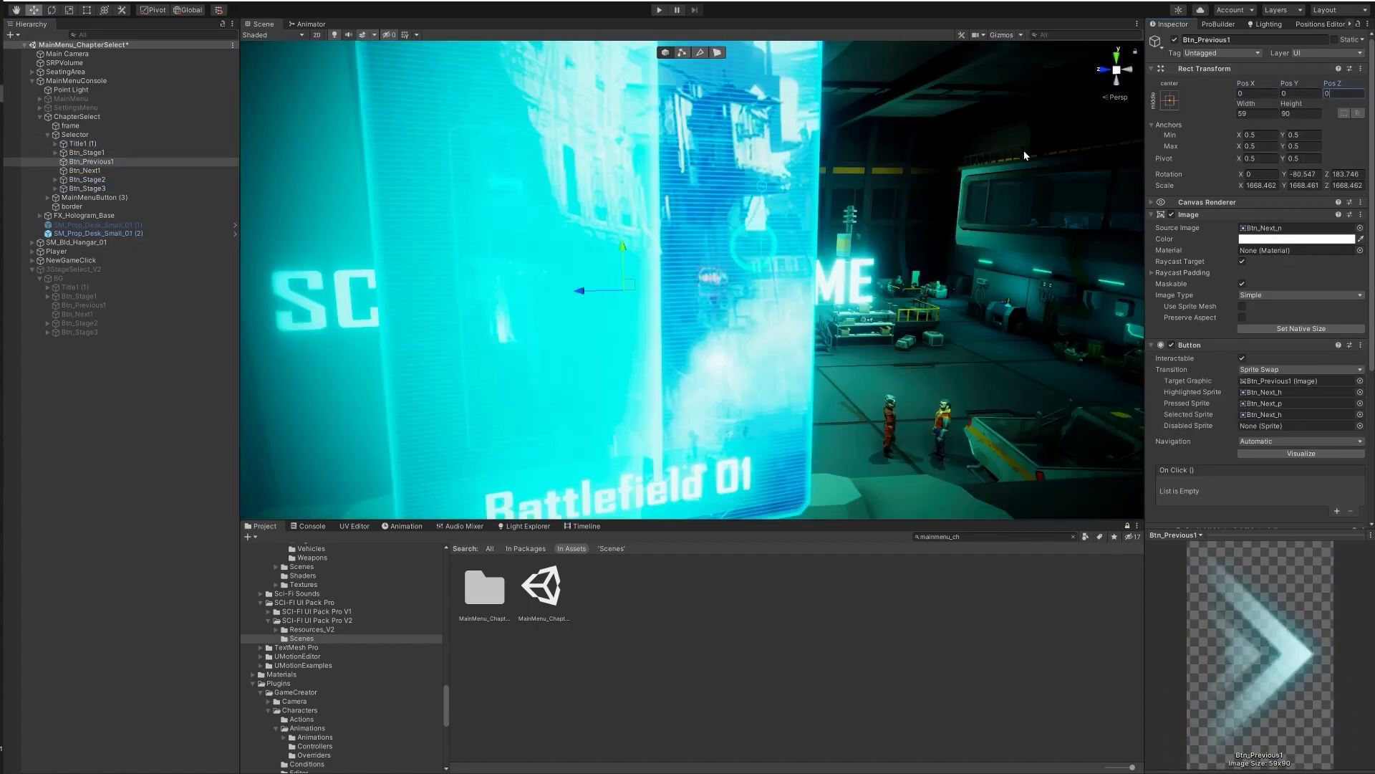
Reset Btn_Previous1's rotation to 0 and its scale to 1 on all axes.
{"action": "left_click", "coordinate": [1305, 174]}
{"action": "type", "text": "0"}
{"action": "key", "text": "Tab"}
{"action": "type", "text": "0"}
{"action": "left_click", "coordinate": [1274, 187]}
{"action": "type", "text": "1"}
{"action": "key", "text": "Tab"}
{"action": "type", "text": "1"}
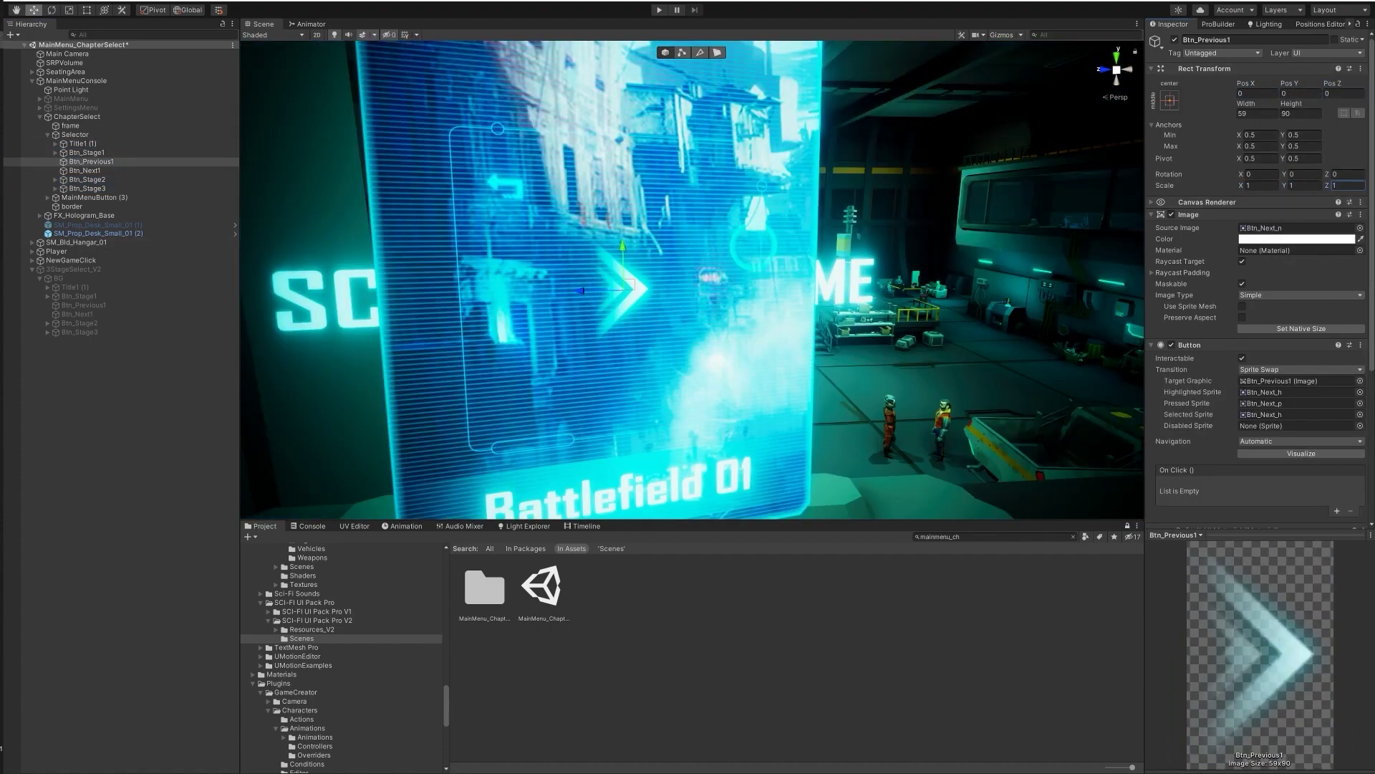
Rotate Btn_Next1 by about 180° so its arrow faces the opposite way from Btn_Previous1.
{"action": "left_click", "coordinate": [636, 286]}
{"action": "key", "text": "e"}
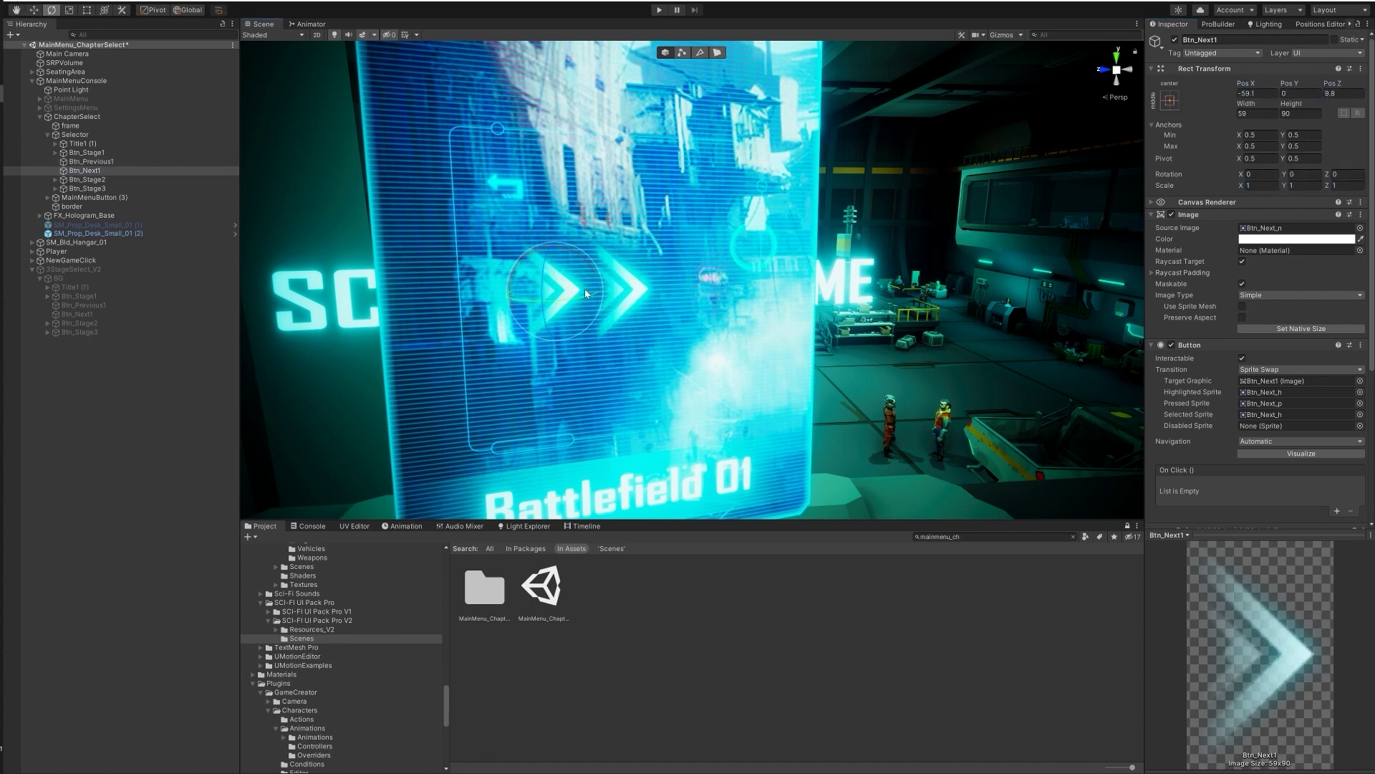
{"action": "left_click_drag", "start_coordinate": [596, 269], "coordinate": [517, 320]}
Deactivate the Btn_Stage2 and Btn_Stage3 objects inside Selector.
{"action": "left_click", "coordinate": [98, 162]}
{"action": "key", "text": "Up"}
{"action": "key", "text": "Up"}
{"action": "left_click", "coordinate": [98, 180]}
{"action": "left_click", "coordinate": [98, 189], "text": "shift"}
{"action": "key", "text": "alt+shift+a"}
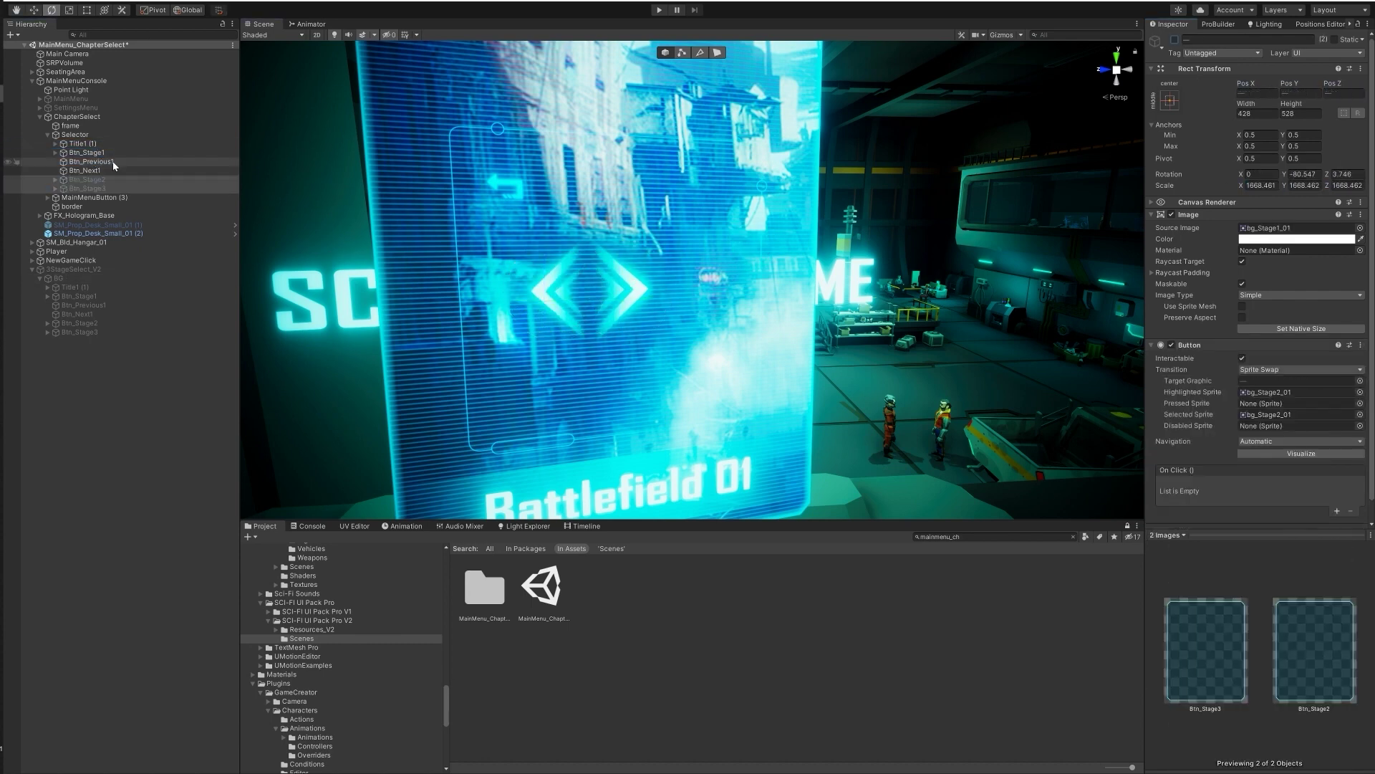
Scale Btn_Stage1 down so the stage card fits inside the hologram frame.
{"action": "left_click", "coordinate": [97, 153]}
{"action": "key", "text": "r"}
{"action": "left_click_drag", "start_coordinate": [623, 291], "coordinate": [569, 322]}
Rename MainMenuButton (3) to btnReturn.
{"action": "left_click", "coordinate": [108, 198]}
{"action": "key", "text": "F2"}
{"action": "type", "text": "btnReturn"}
{"action": "key", "text": "Return"}
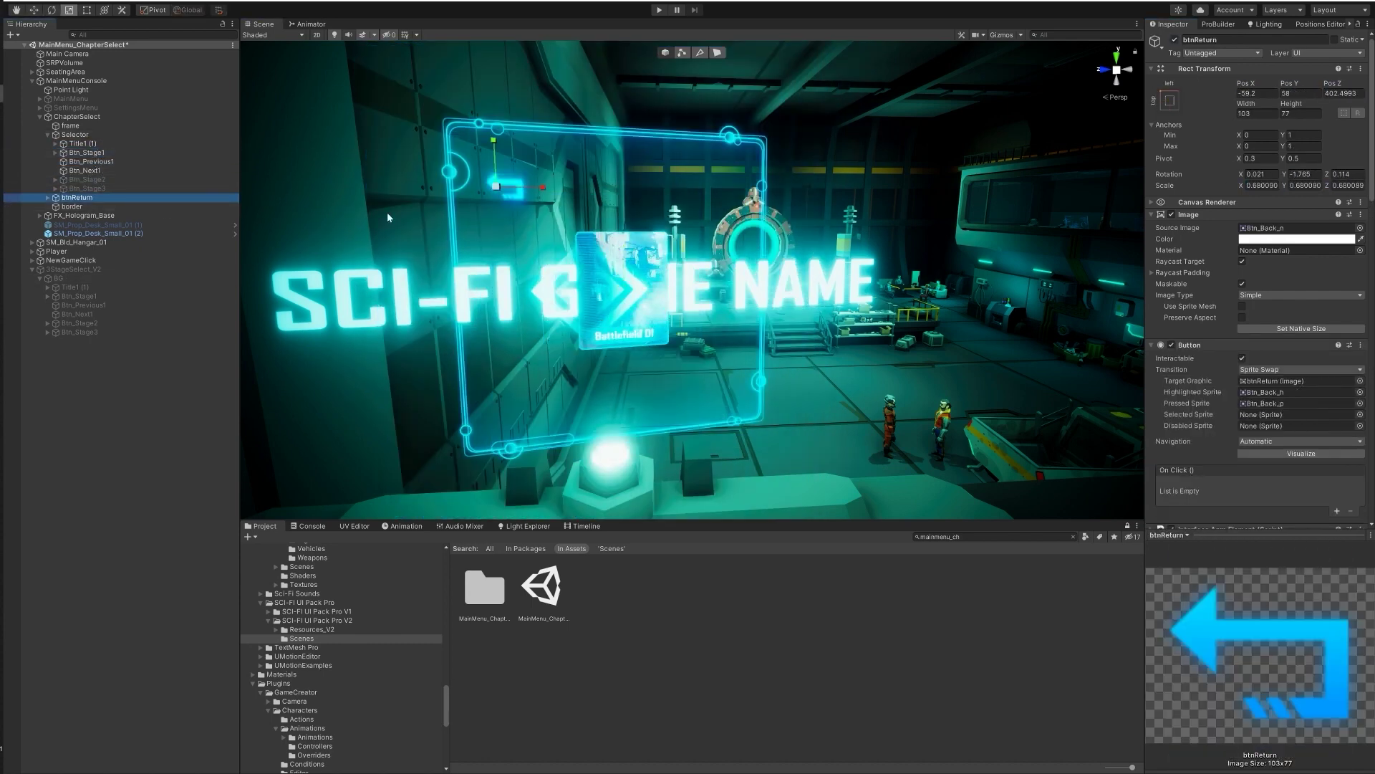
Move the Btn_Next1 arrow to the hologram frame's left side and scale it down to 0.85.
{"action": "key", "text": "w"}
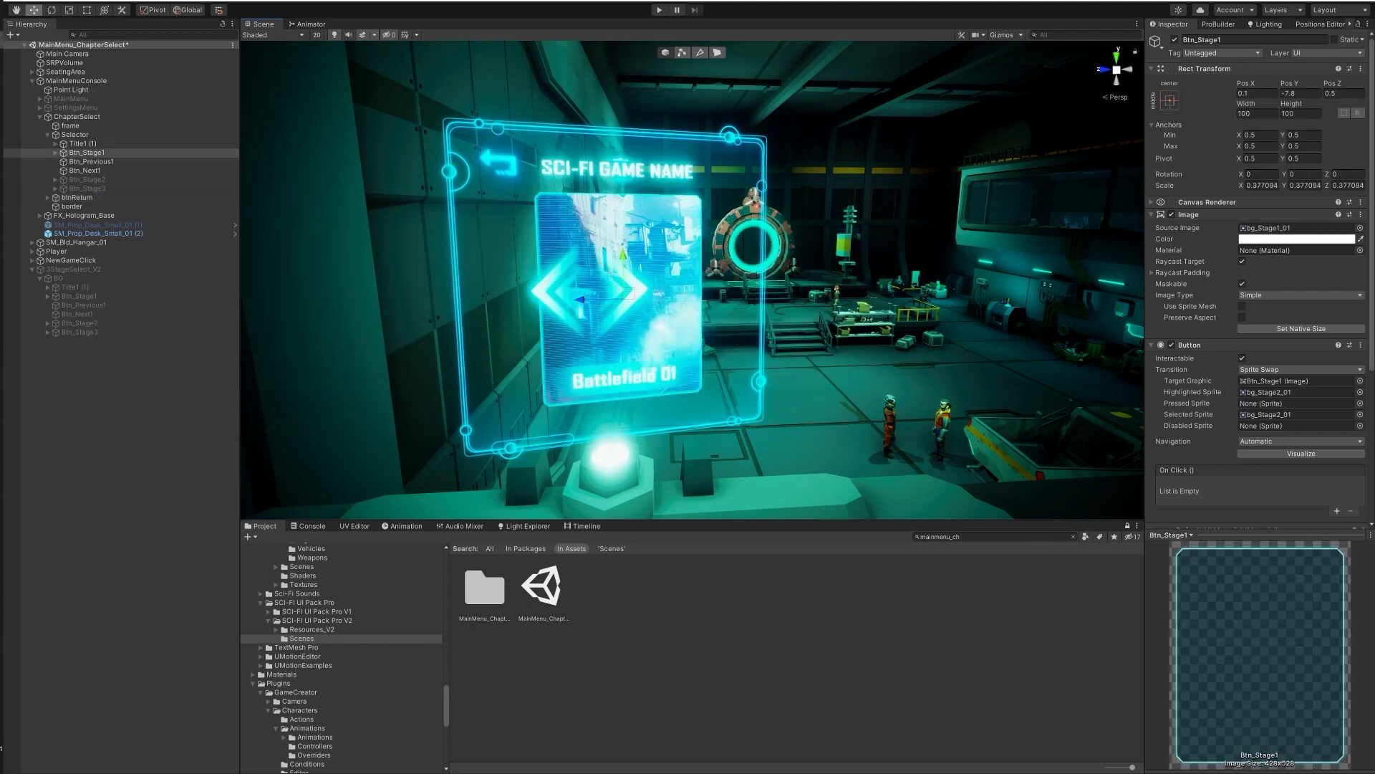
{"action": "left_click", "coordinate": [90, 144]}
{"action": "left_click", "coordinate": [90, 171]}
{"action": "left_click_drag", "start_coordinate": [510, 295], "coordinate": [449, 293]}
{"action": "key", "text": "r"}
{"action": "left_click_drag", "start_coordinate": [492, 292], "coordinate": [490, 299]}
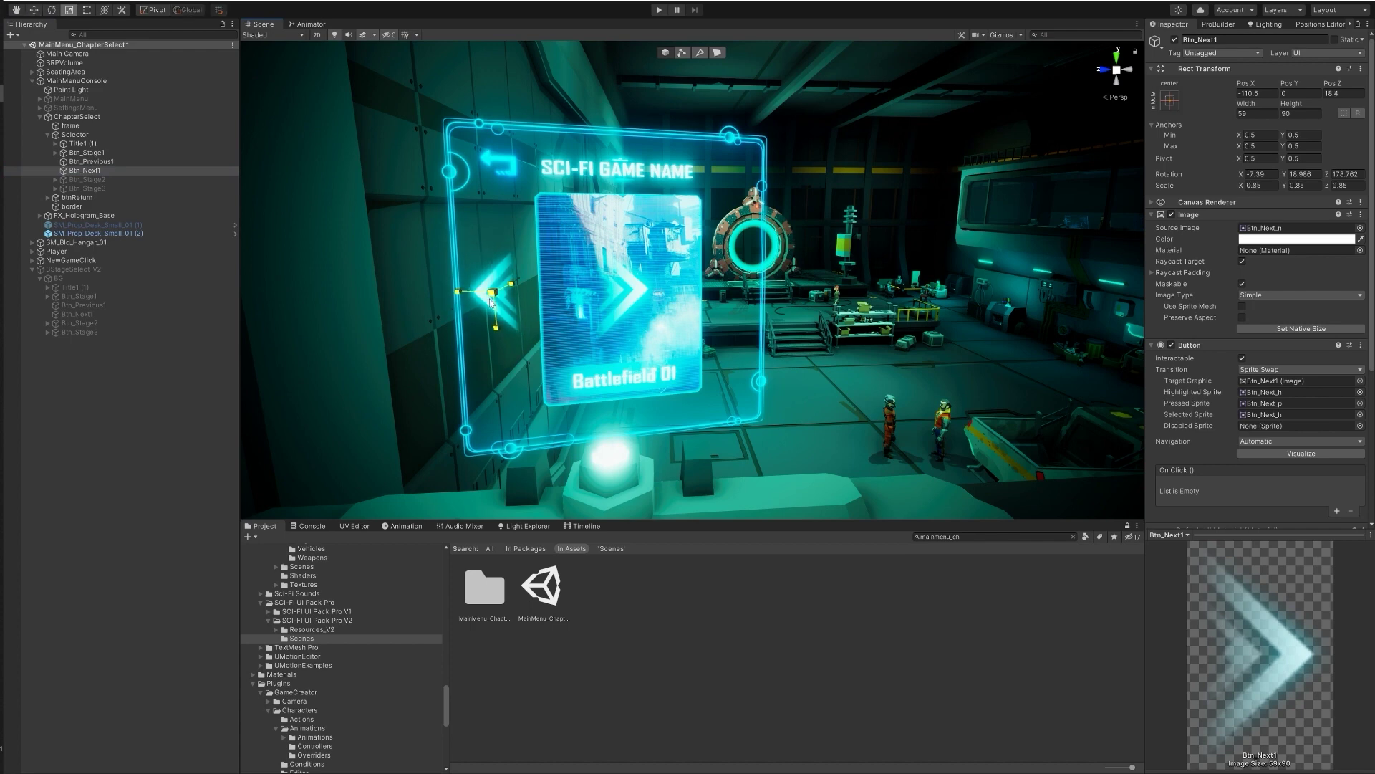
{"action": "left_click", "coordinate": [91, 161]}
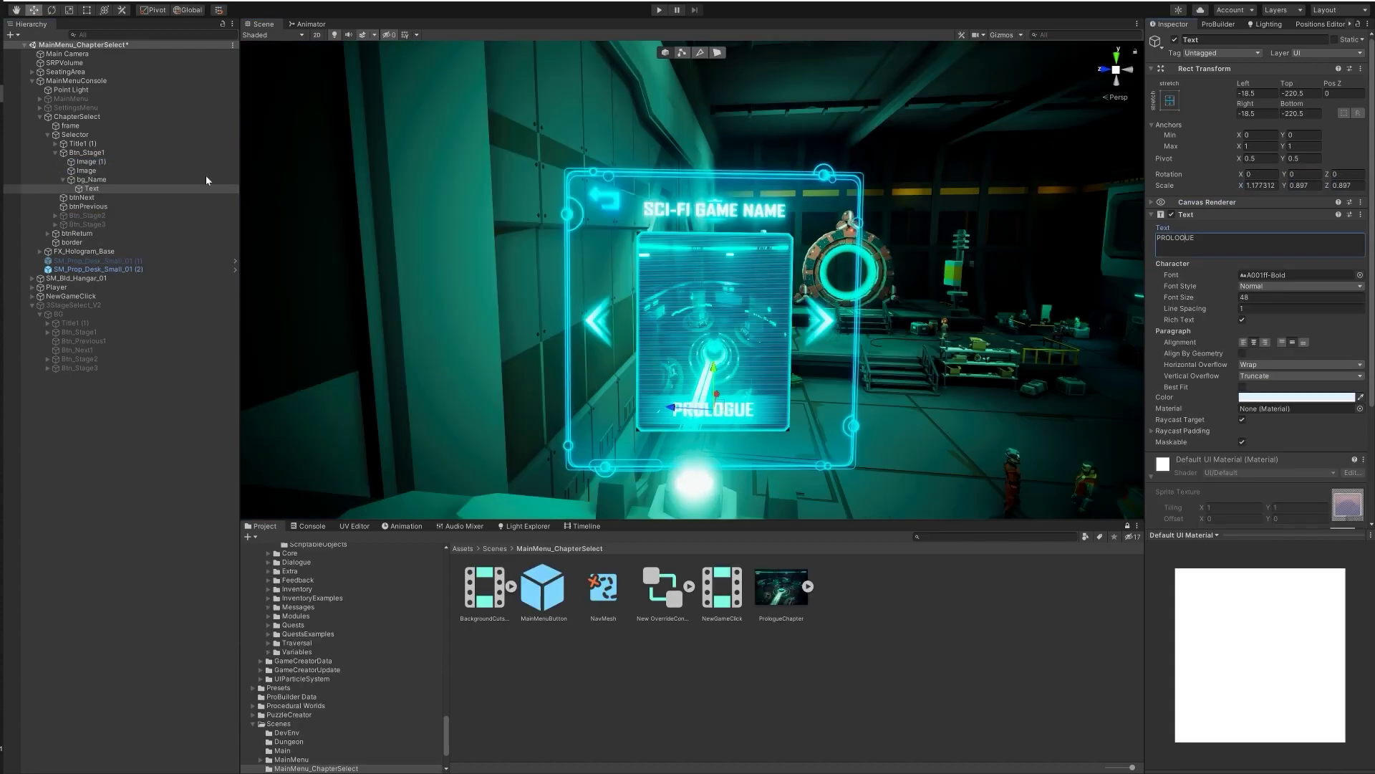
Darken the colour of Btn_Stage1's Image to grey A6A6A6.
{"action": "left_click", "coordinate": [207, 171]}
{"action": "left_click", "coordinate": [1297, 239]}
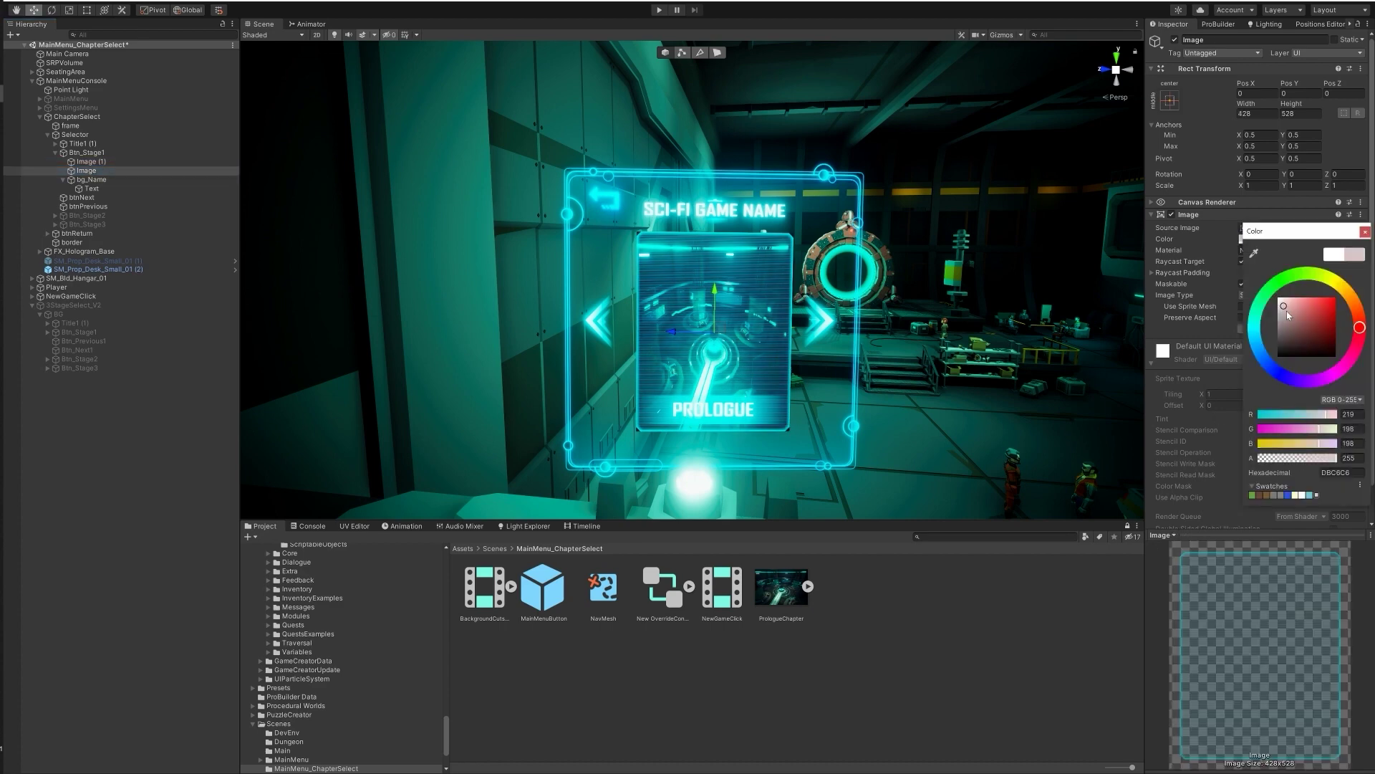
{"action": "left_click_drag", "start_coordinate": [1279, 305], "coordinate": [1275, 326]}
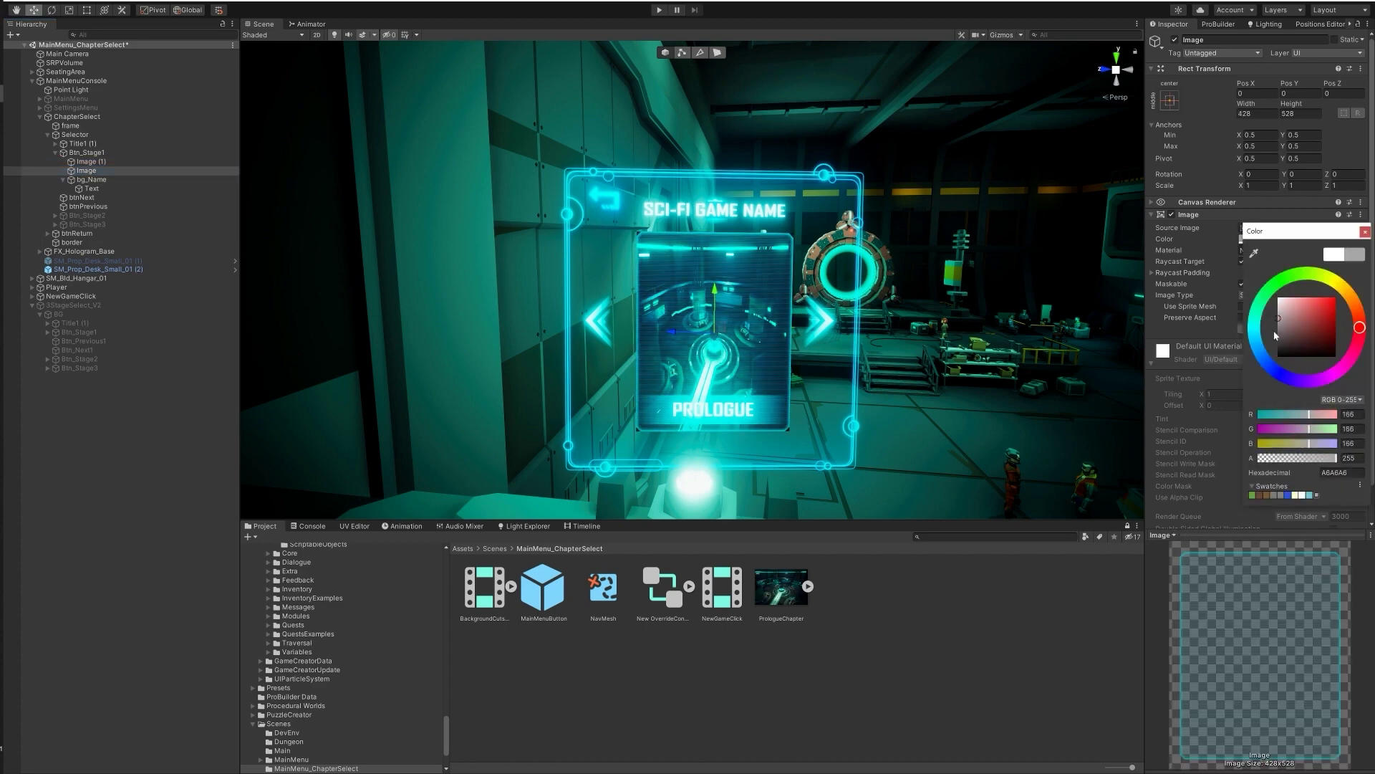
Look up the source sprite used by Image (1) under the original 3StageSelect_V2's Btn_Stage1 in the sprite picker.
{"action": "left_click", "coordinate": [89, 164]}
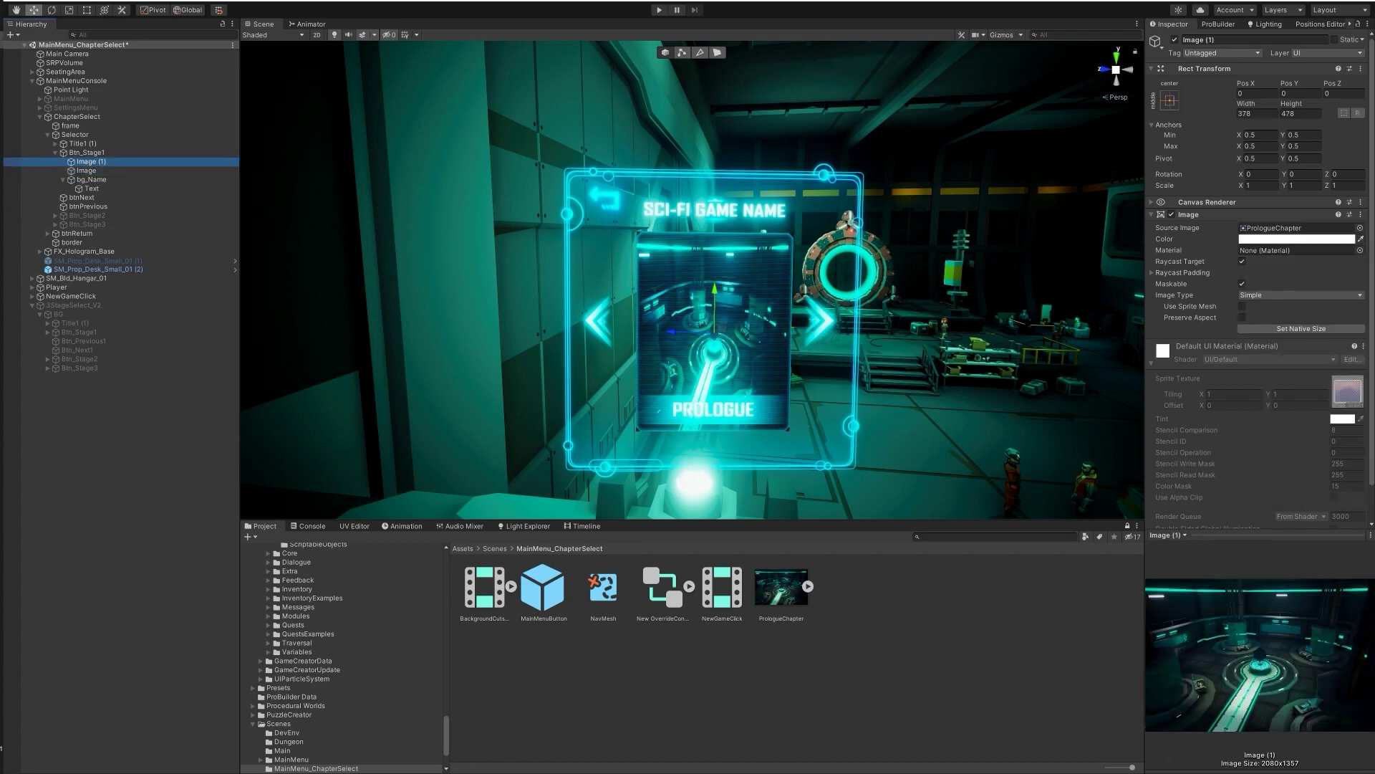
{"action": "scroll", "coordinate": [332, 635], "scroll_direction": "up", "scroll_amount": 20}
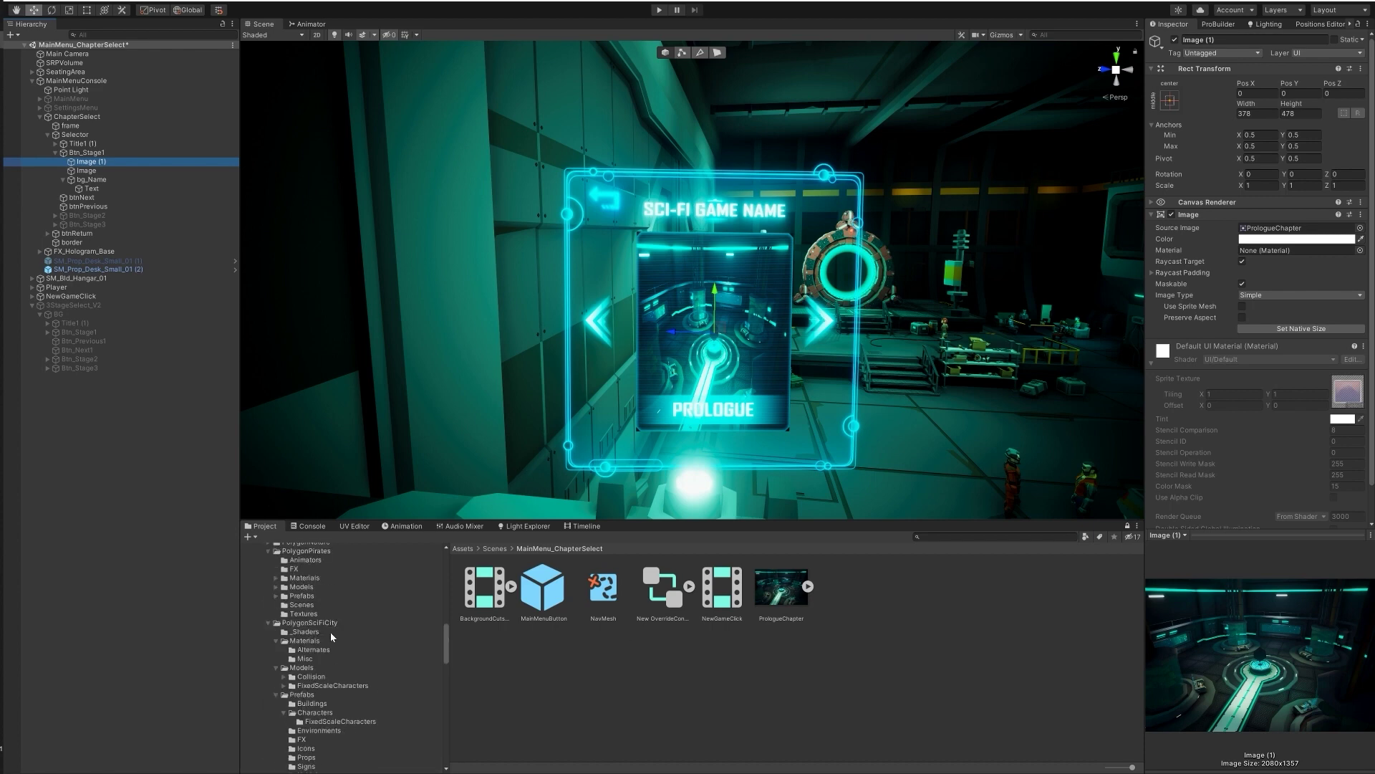
{"action": "left_click", "coordinate": [48, 333]}
{"action": "left_click", "coordinate": [82, 342]}
{"action": "left_click", "coordinate": [1368, 228]}
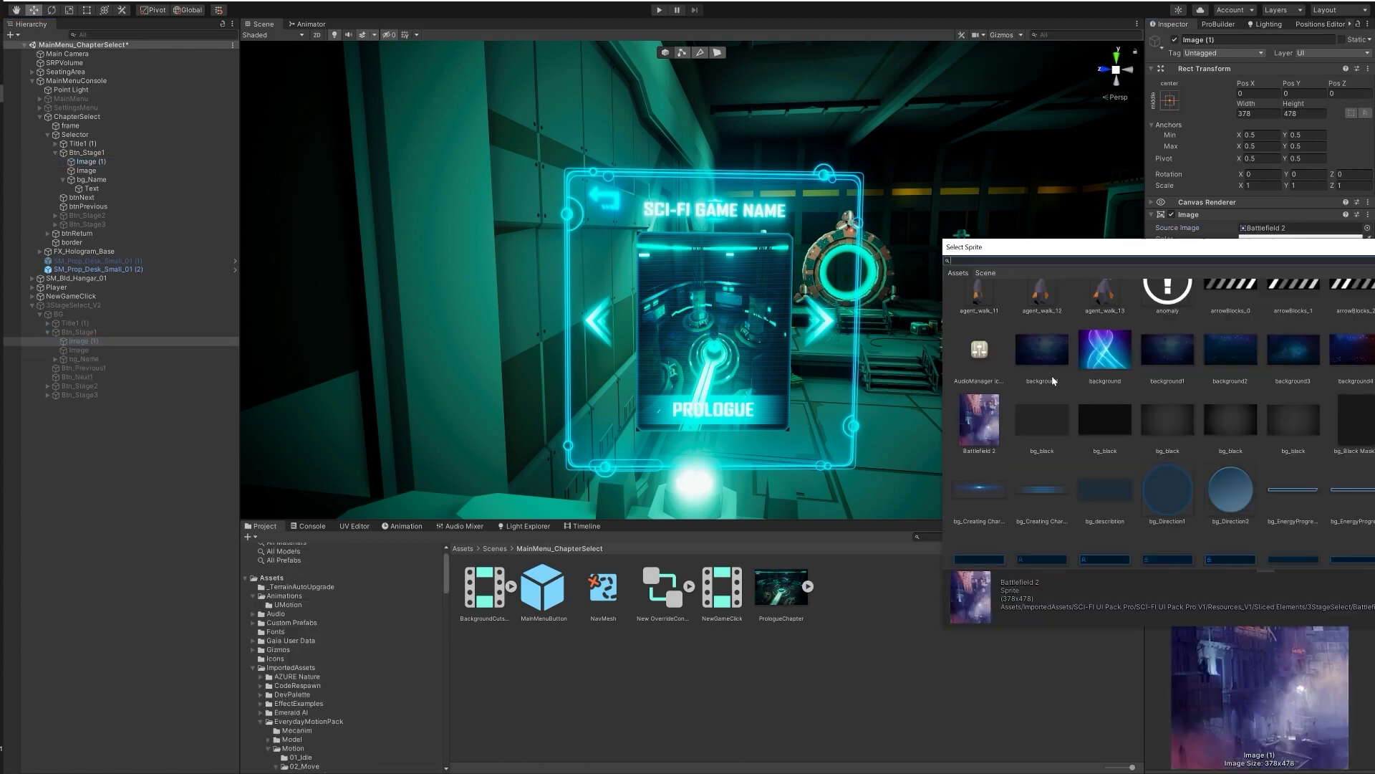
{"action": "left_click_drag", "start_coordinate": [1170, 247], "coordinate": [952, 230]}
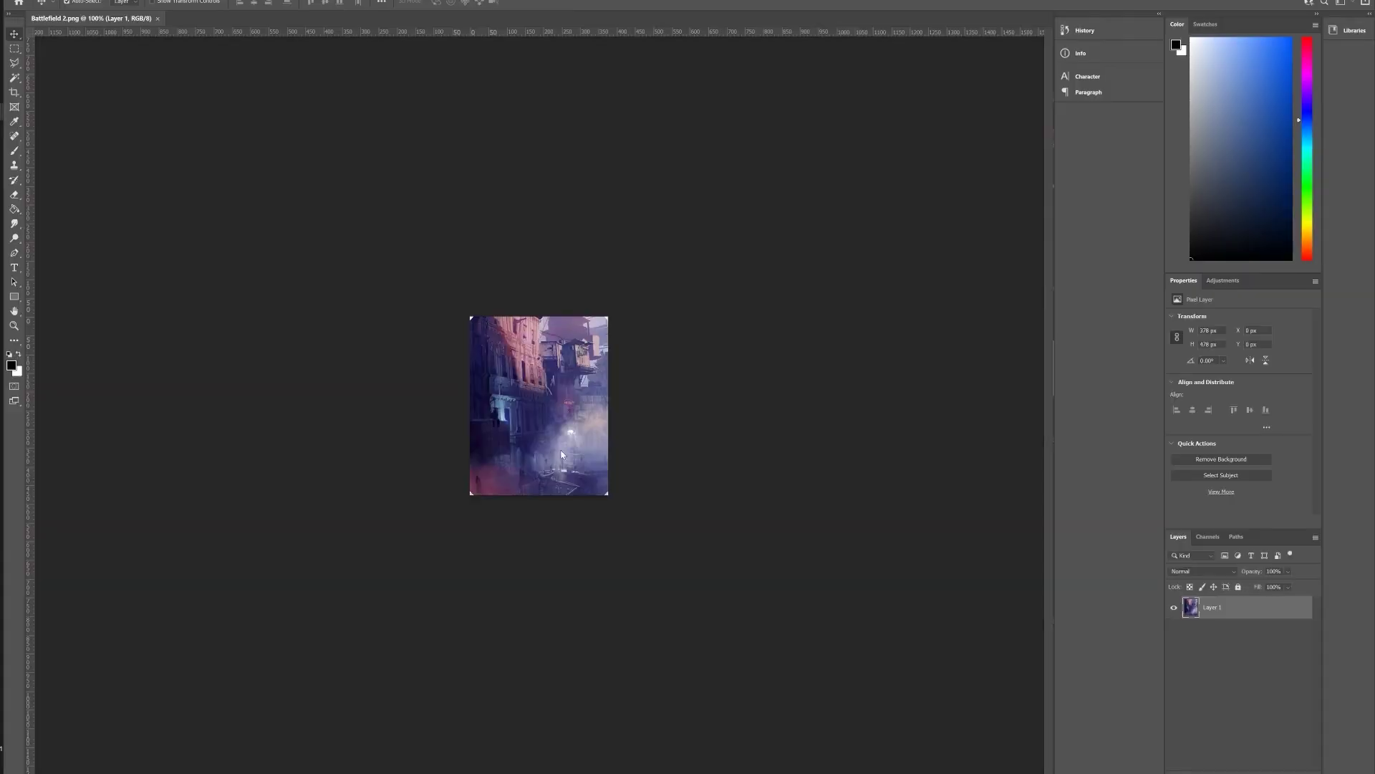
In Photoshop, paste the prologue screenshot into Battlefield 2.png and scale and position it to fill the canvas.
{"action": "key", "text": "ctrl+v"}
{"action": "key", "text": "ctrl+t"}
{"action": "left_click_drag", "start_coordinate": [470, 317], "coordinate": [760, 513]}
{"action": "left_click_drag", "start_coordinate": [860, 584], "coordinate": [387, 308]}
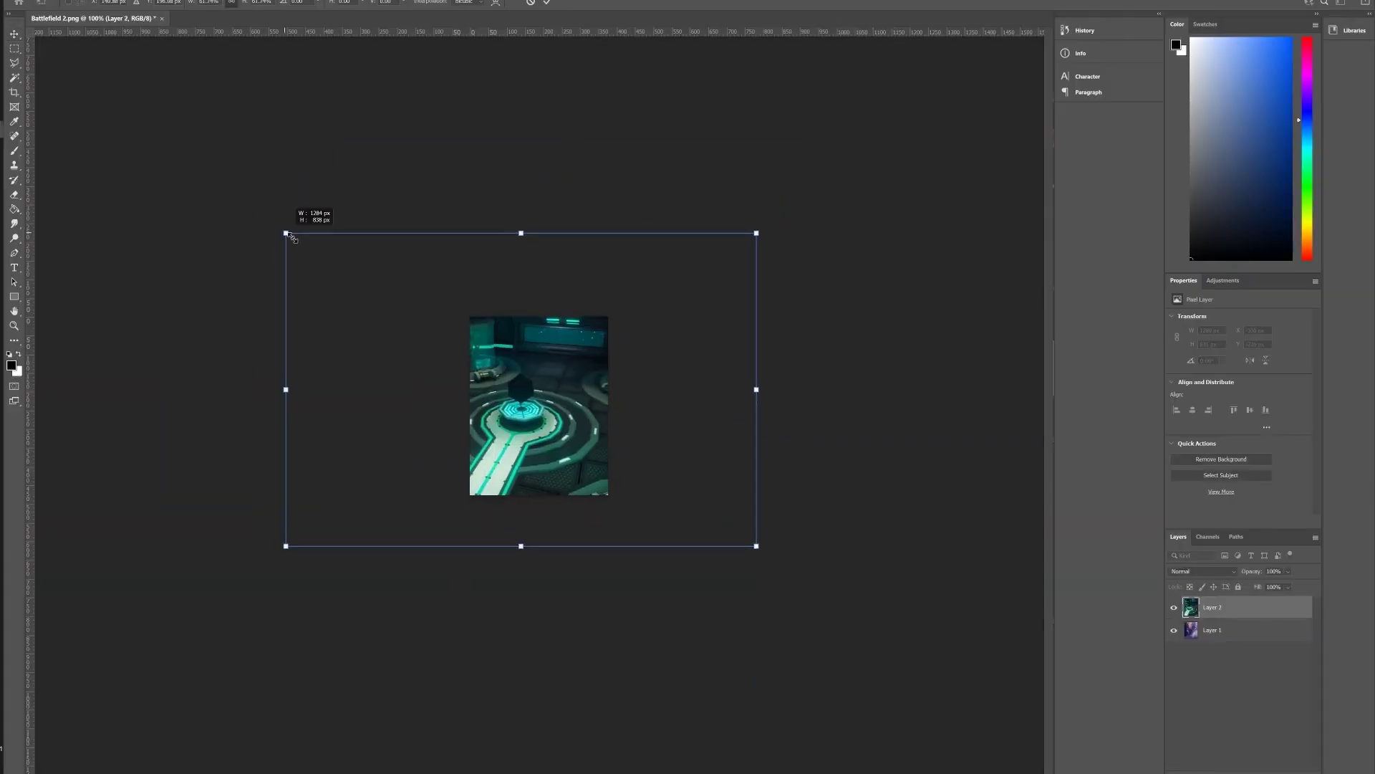
{"action": "left_click_drag", "start_coordinate": [285, 233], "coordinate": [481, 363]}
{"action": "left_click_drag", "start_coordinate": [558, 431], "coordinate": [512, 404]}
{"action": "key", "text": "Return"}
Compare the pasted Layer 2 with the original artwork's corners on Layer 1 by toggling Layer 2's visibility.
{"action": "left_click_drag", "start_coordinate": [1227, 629], "coordinate": [1228, 597]}
{"action": "key", "text": "ctrl+z"}
{"action": "scroll", "coordinate": [616, 208], "scroll_direction": "up", "scroll_amount": 5, "text": "alt"}
{"action": "left_click", "coordinate": [1174, 607]}
{"action": "left_click", "coordinate": [1174, 607]}
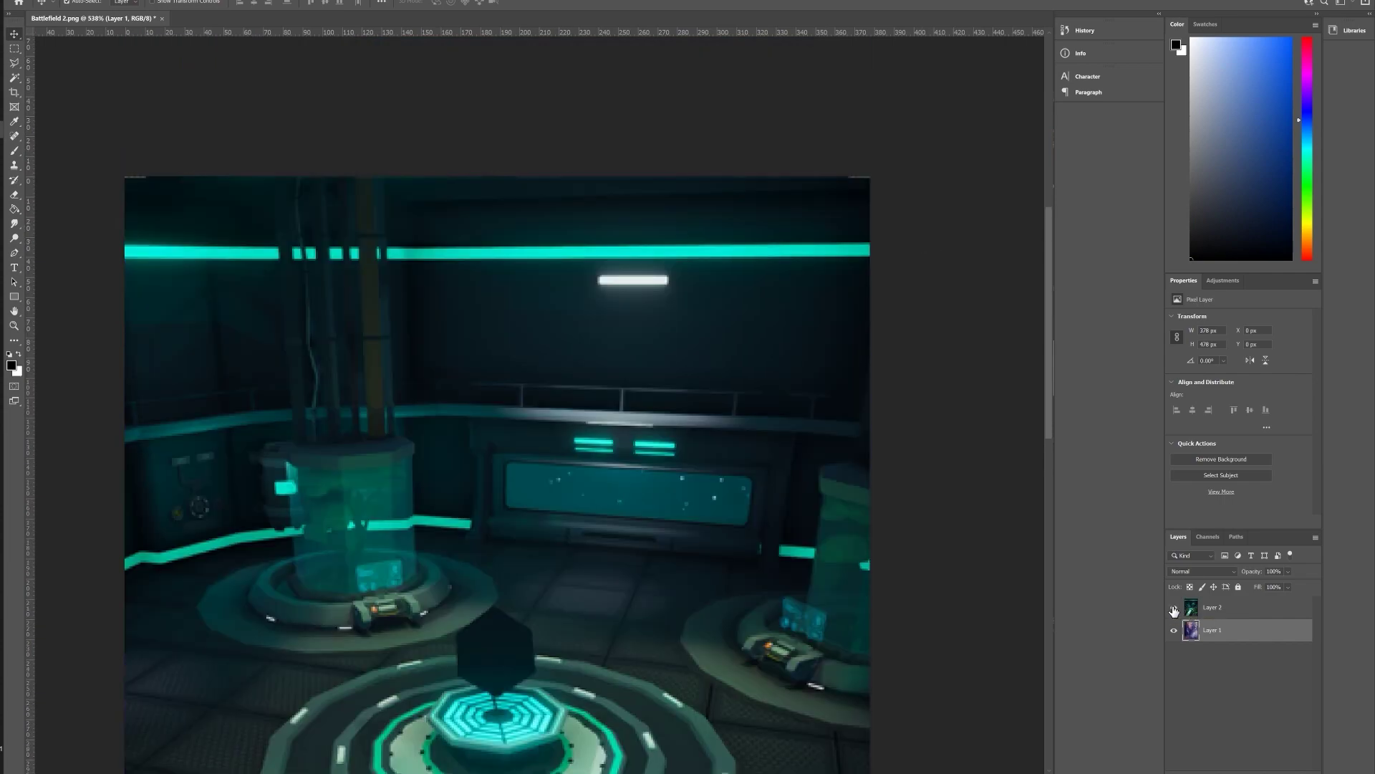
{"action": "left_click", "coordinate": [1174, 607]}
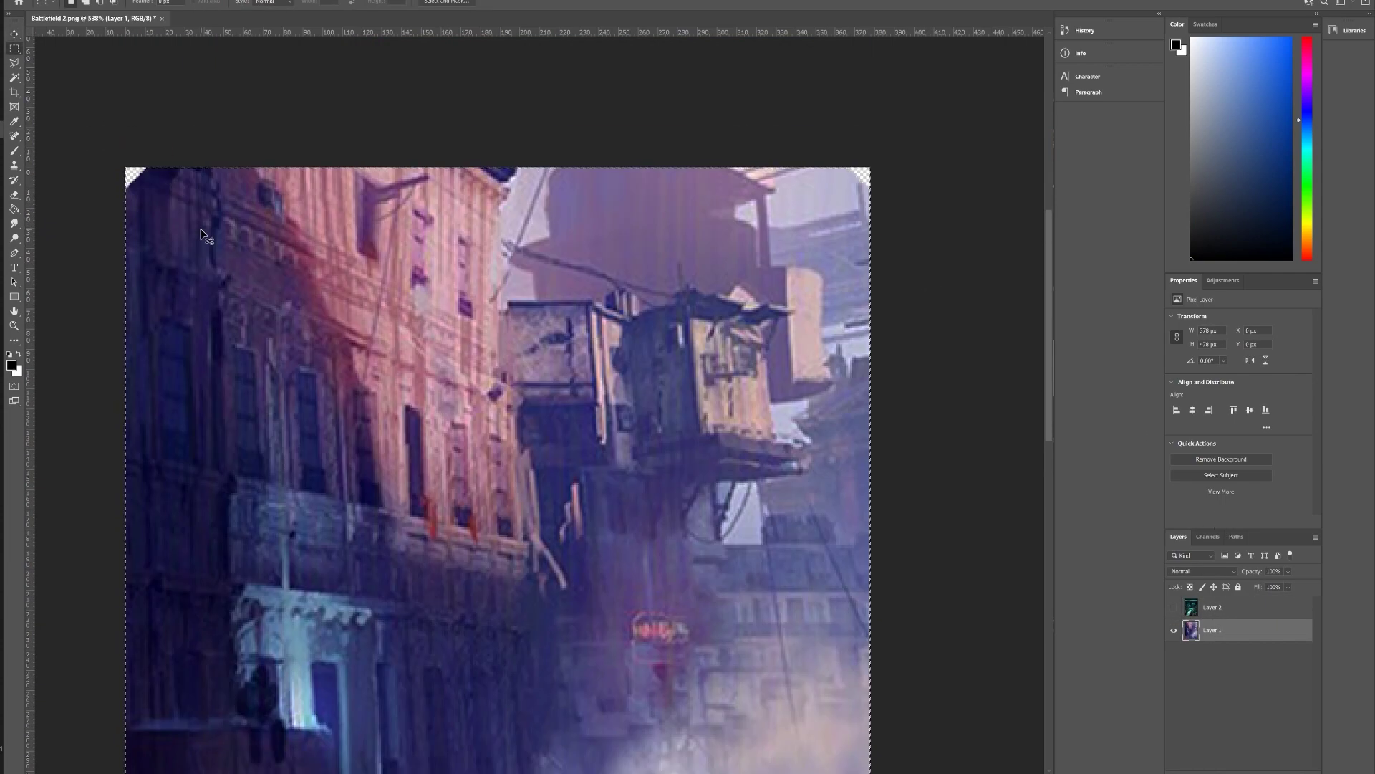
Copy the top-left corner of Layer 1 and paste it as a new layer above Layer 2.
{"action": "left_click_drag", "start_coordinate": [126, 168], "coordinate": [148, 191]}
{"action": "key", "text": "ctrl+c"}
{"action": "left_click", "coordinate": [1210, 608]}
{"action": "left_click", "coordinate": [1174, 608]}
{"action": "key", "text": "ctrl+v"}
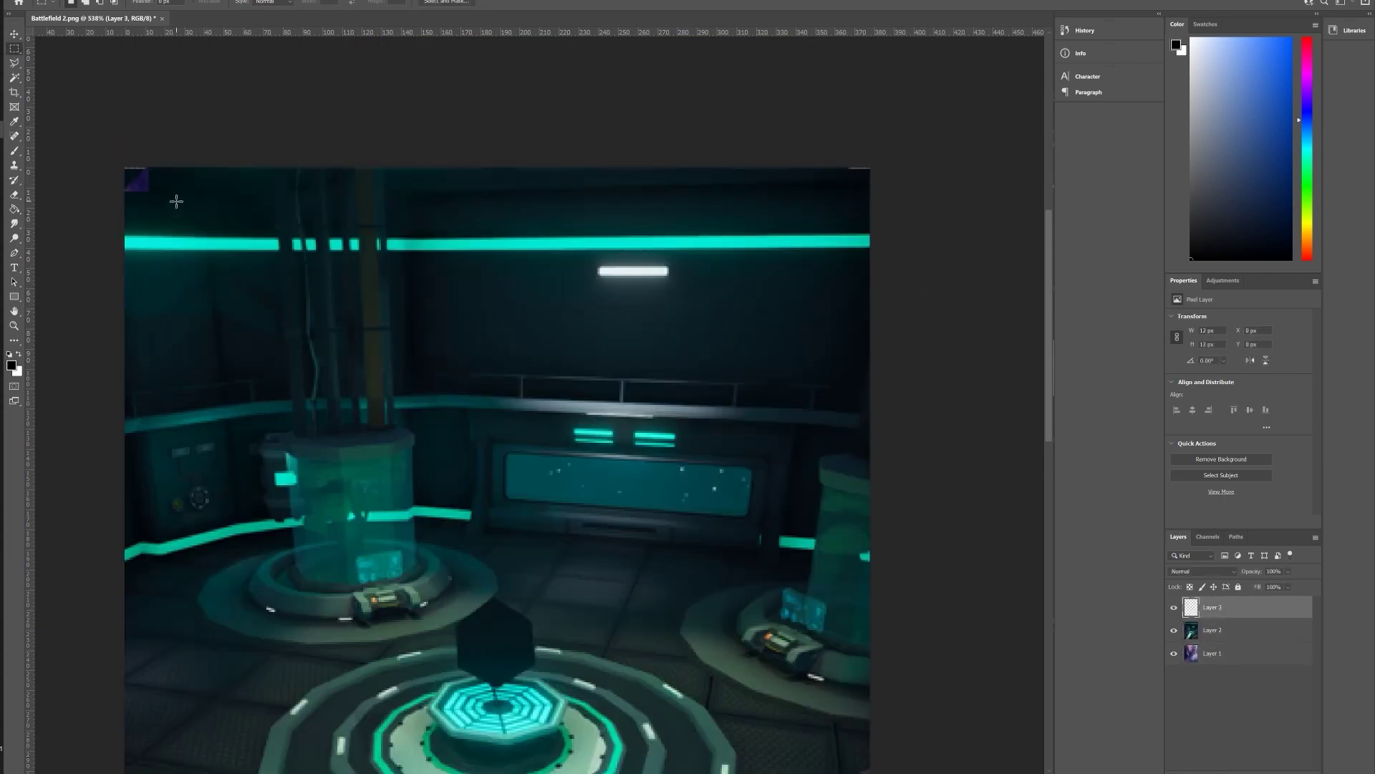
Delete the original Layer 1 and switch to the Eraser at the image's top-left corner.
{"action": "left_click", "coordinate": [1185, 656]}
{"action": "key", "text": "Delete"}
{"action": "scroll", "coordinate": [374, 212], "scroll_direction": "down", "scroll_amount": 1}
{"action": "scroll", "coordinate": [378, 201], "scroll_direction": "down", "scroll_amount": 7, "text": "alt"}
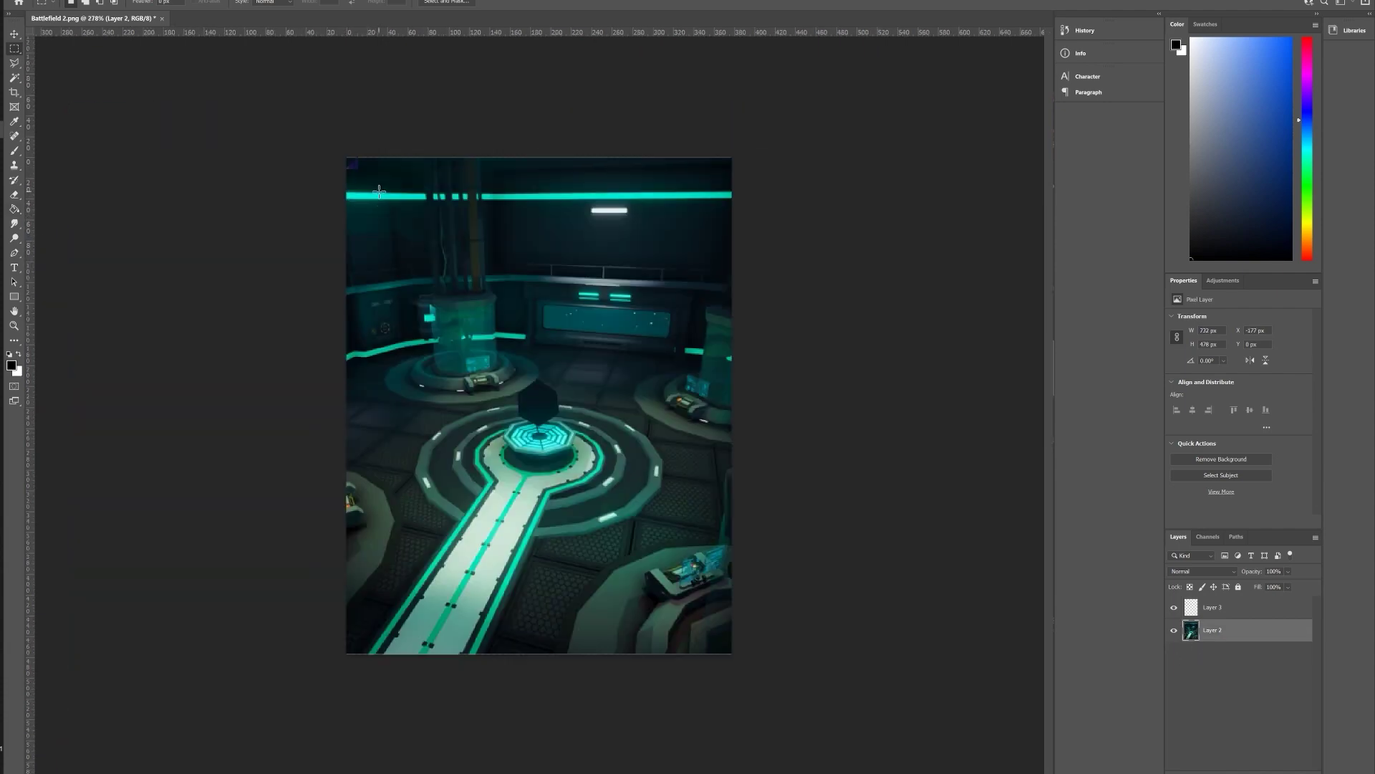
{"action": "scroll", "coordinate": [232, 145], "scroll_direction": "up", "scroll_amount": 11, "text": "alt"}
{"action": "scroll", "coordinate": [230, 145], "scroll_direction": "up", "scroll_amount": 4}
{"action": "left_click", "coordinate": [14, 195]}
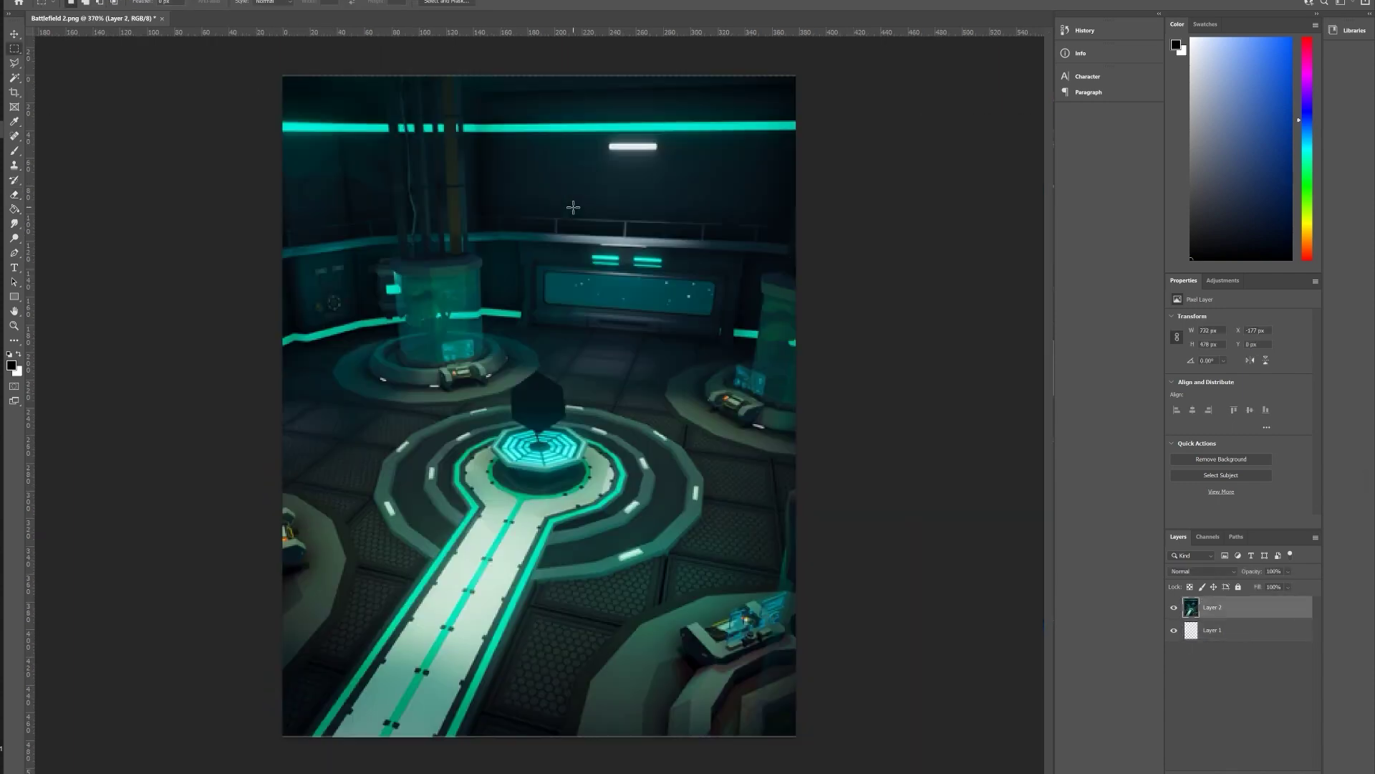
Enlarge Layer 2's full-canvas selection slightly past the canvas edges with Free Transform, to 382 × 482 px.
{"action": "scroll", "coordinate": [573, 207], "scroll_direction": "down", "scroll_amount": 1, "text": "alt"}
{"action": "key", "text": "ctrl+a"}
{"action": "key", "text": "ctrl+t"}
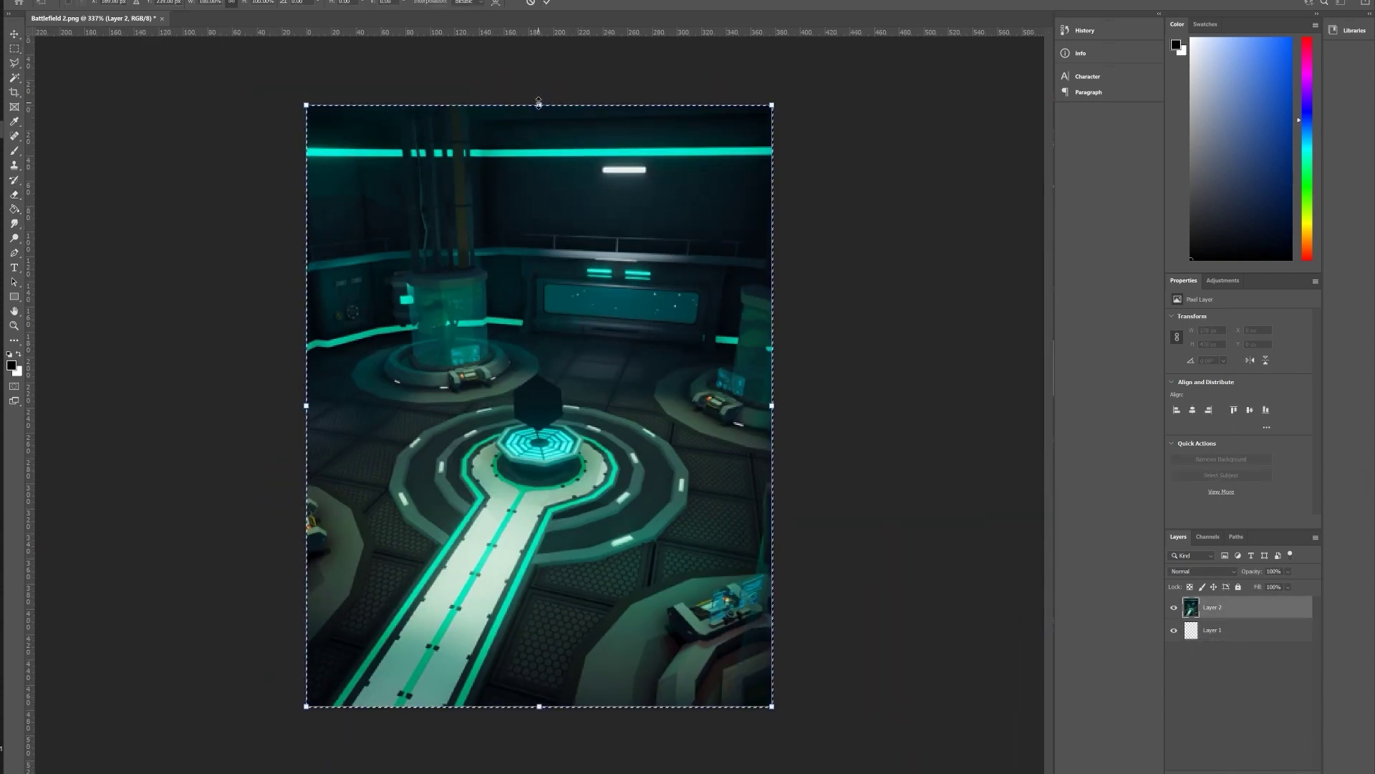
{"action": "left_click_drag", "start_coordinate": [540, 104], "coordinate": [541, 99]}
{"action": "key", "text": "Return"}
Try erasing Layer 2's edge pixels around the canvas corners, and undo the last strokes.
{"action": "key", "text": "v"}
{"action": "scroll", "coordinate": [322, 136], "scroll_direction": "up", "scroll_amount": 20, "text": "alt"}
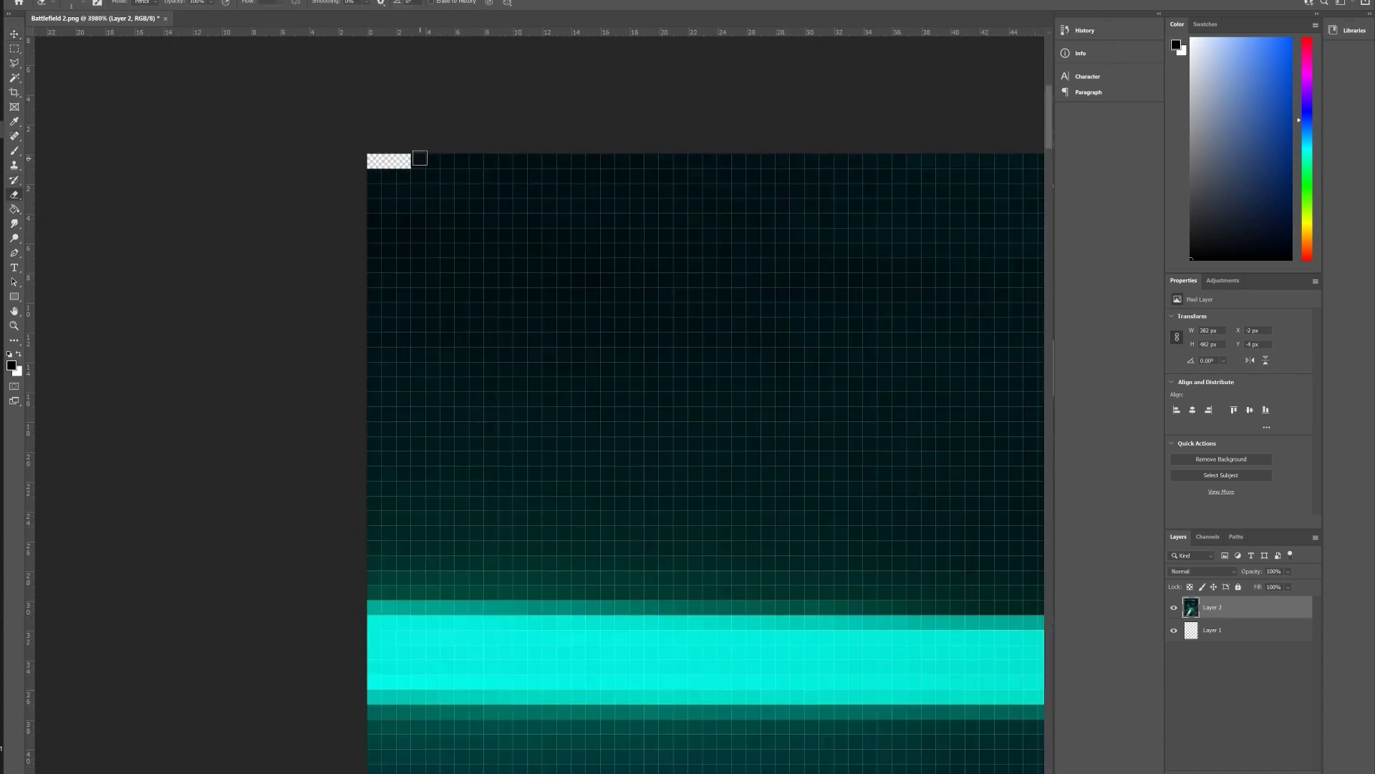
{"action": "left_click_drag", "start_coordinate": [475, 222], "coordinate": [521, 176]}
{"action": "left_click_drag", "start_coordinate": [506, 177], "coordinate": [404, 278]}
{"action": "scroll", "coordinate": [430, 237], "scroll_direction": "down", "scroll_amount": 20, "text": "alt"}
{"action": "scroll", "coordinate": [755, 125], "scroll_direction": "up", "scroll_amount": 20, "text": "alt"}
{"action": "mouse_move", "coordinate": [803, 192]}
{"action": "left_mouse_down"}
{"action": "mouse_move", "coordinate": [523, 192]}
{"action": "mouse_move", "coordinate": [804, 452]}
{"action": "mouse_move", "coordinate": [672, 216]}
{"action": "mouse_move", "coordinate": [766, 408]}
{"action": "mouse_move", "coordinate": [796, 75]}
{"action": "left_mouse_up"}
{"action": "scroll", "coordinate": [781, 351], "scroll_direction": "down", "scroll_amount": 20}
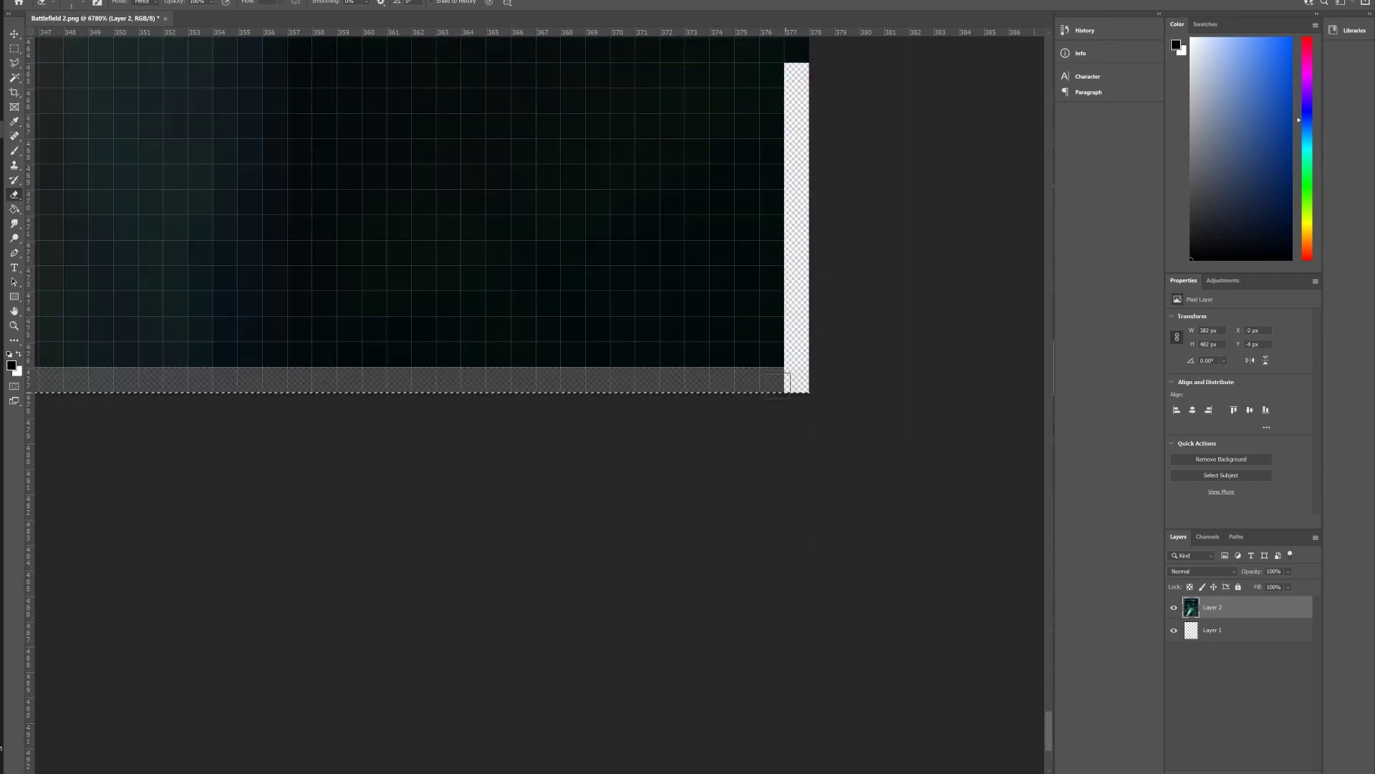
{"action": "left_click_drag", "start_coordinate": [791, 381], "coordinate": [524, 381]}
{"action": "left_click_drag", "start_coordinate": [525, 380], "coordinate": [746, 150]}
{"action": "key", "text": "ctrl+z"}
{"action": "key", "text": "ctrl+z"}
{"action": "key", "text": "ctrl+z"}
Cut away the corner pixels of Layer 2 so the prologue image gets the original card's corner shape.
{"action": "scroll", "coordinate": [818, 323], "scroll_direction": "up", "scroll_amount": 1}
{"action": "mouse_move", "coordinate": [806, 388]}
{"action": "left_mouse_down"}
{"action": "mouse_move", "coordinate": [757, 168]}
{"action": "mouse_move", "coordinate": [556, 364]}
{"action": "mouse_move", "coordinate": [768, 298]}
{"action": "mouse_move", "coordinate": [752, 362]}
{"action": "left_mouse_up"}
{"action": "scroll", "coordinate": [752, 362], "scroll_direction": "up", "scroll_amount": 20, "text": "ctrl"}
{"action": "left_click_drag", "start_coordinate": [428, 388], "coordinate": [700, 389]}
{"action": "left_click_drag", "start_coordinate": [701, 389], "coordinate": [427, 111]}
{"action": "mouse_move", "coordinate": [427, 111]}
{"action": "left_mouse_down"}
{"action": "mouse_move", "coordinate": [451, 367]}
{"action": "mouse_move", "coordinate": [527, 312]}
{"action": "mouse_move", "coordinate": [577, 337]}
{"action": "left_mouse_up"}
{"action": "scroll", "coordinate": [501, 286], "scroll_direction": "down", "scroll_amount": 20, "text": "alt"}
{"action": "key", "text": "m"}
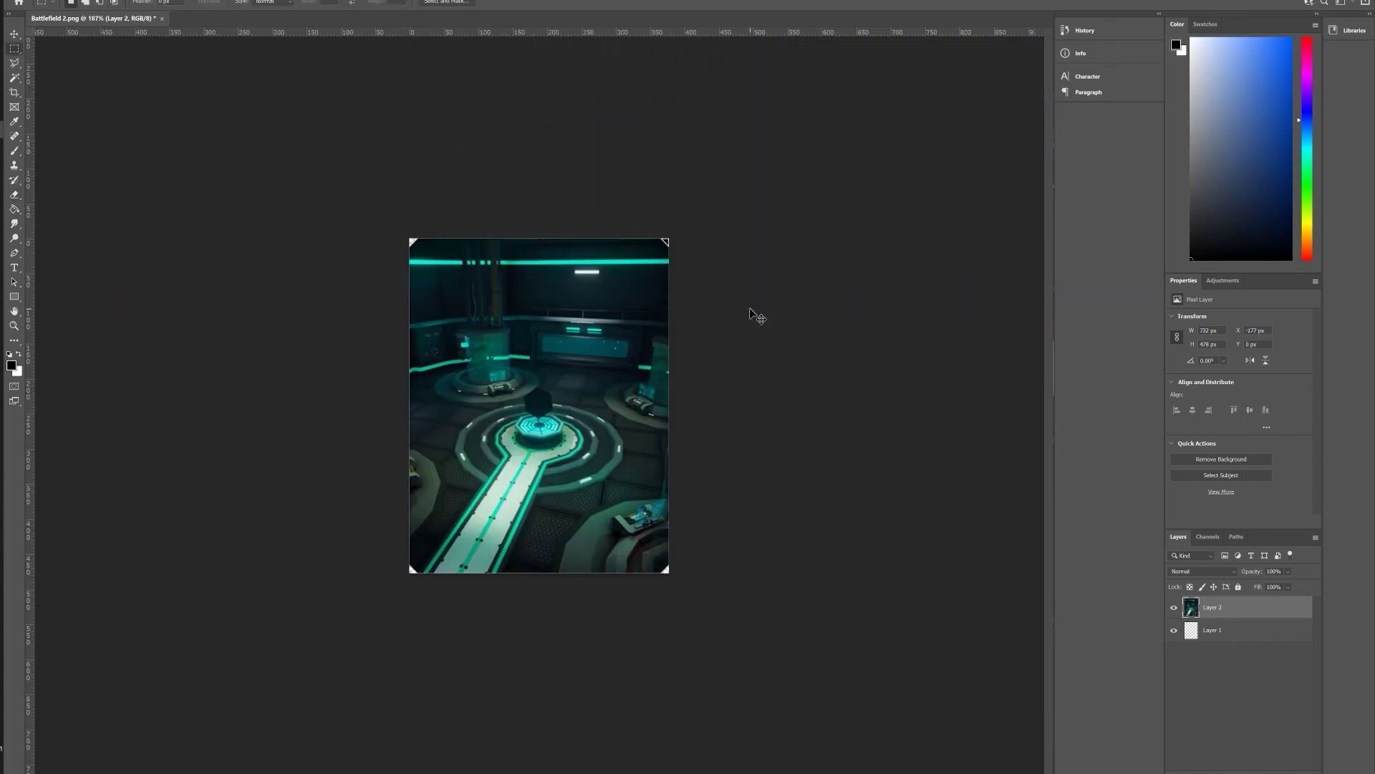
{"action": "scroll", "coordinate": [693, 248], "scroll_direction": "up", "scroll_amount": 8, "text": "alt"}
{"action": "key", "text": "e"}
{"action": "scroll", "coordinate": [538, 401], "scroll_direction": "down", "scroll_amount": 10, "text": "alt"}
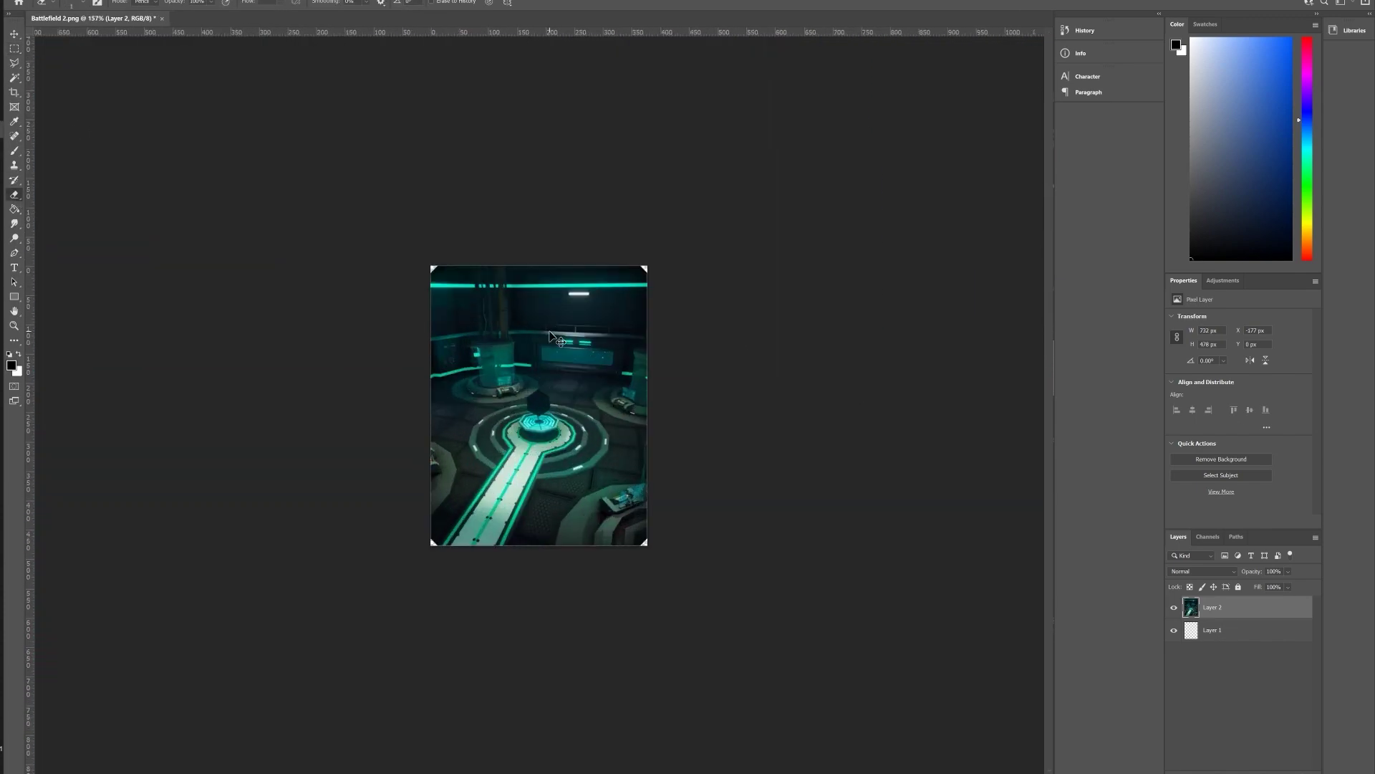
Export the image for web as PNG-24 named PrologueLevelSnapshot into the MainMenu_ChapterSelect folder.
{"action": "key", "text": "ctrl+alt+shift+w"}
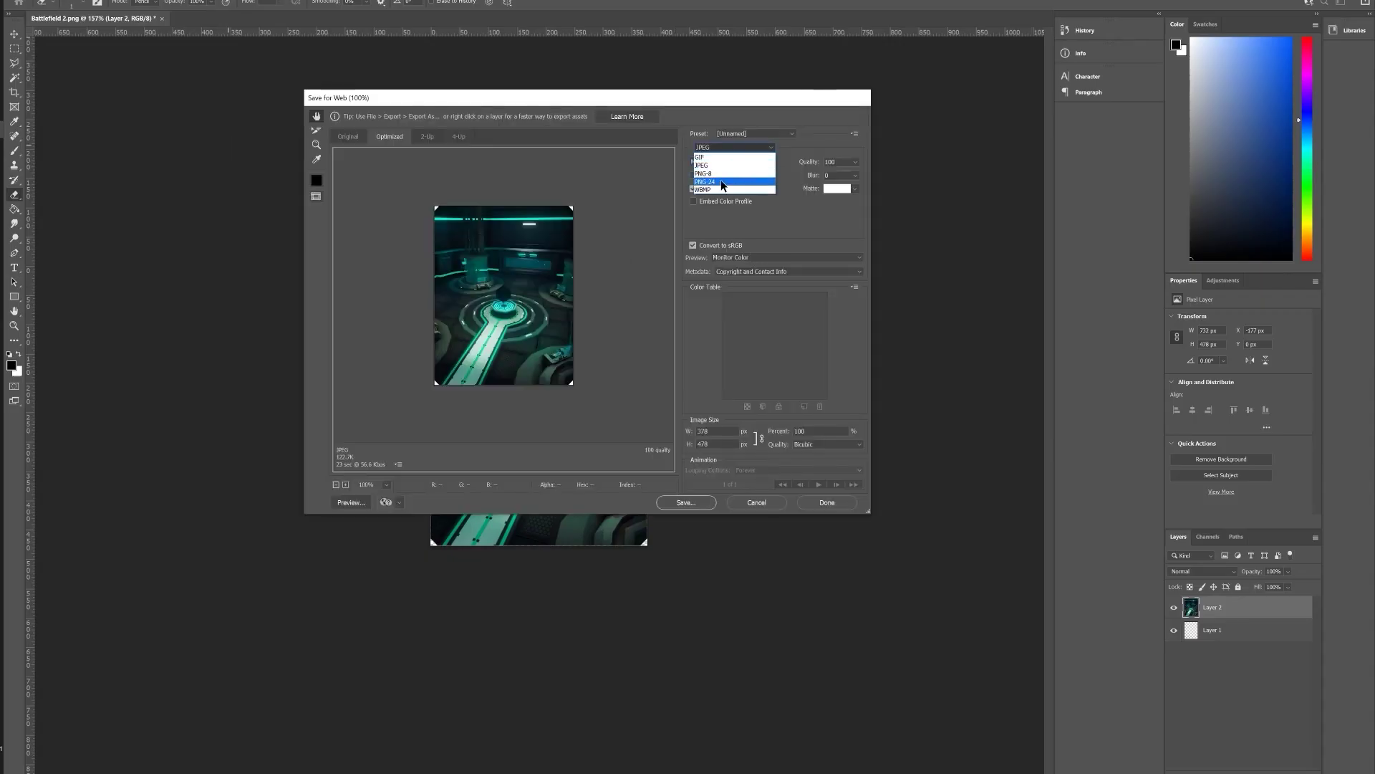
{"action": "left_click", "coordinate": [721, 181]}
{"action": "key", "text": "Return"}
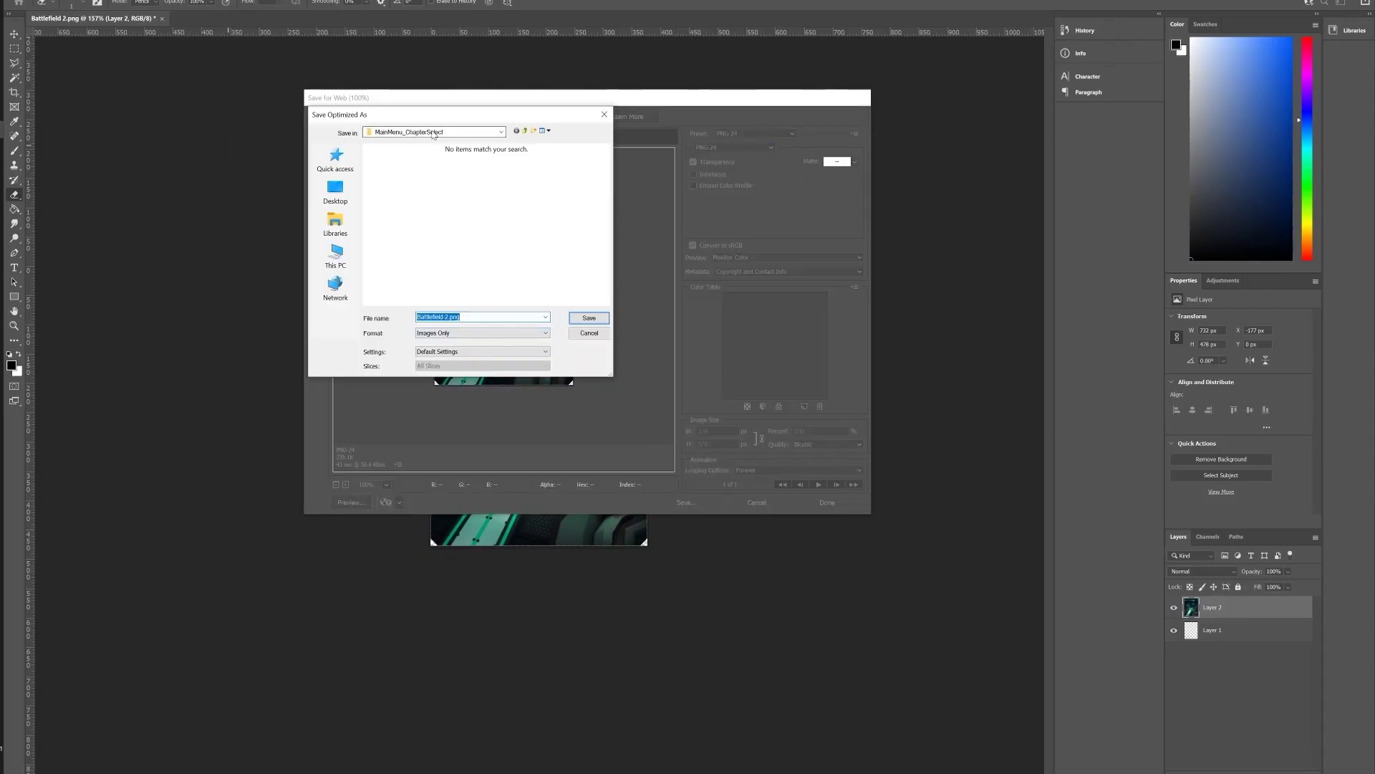
{"action": "type", "text": "napshot"}
{"action": "left_click", "coordinate": [589, 317]}
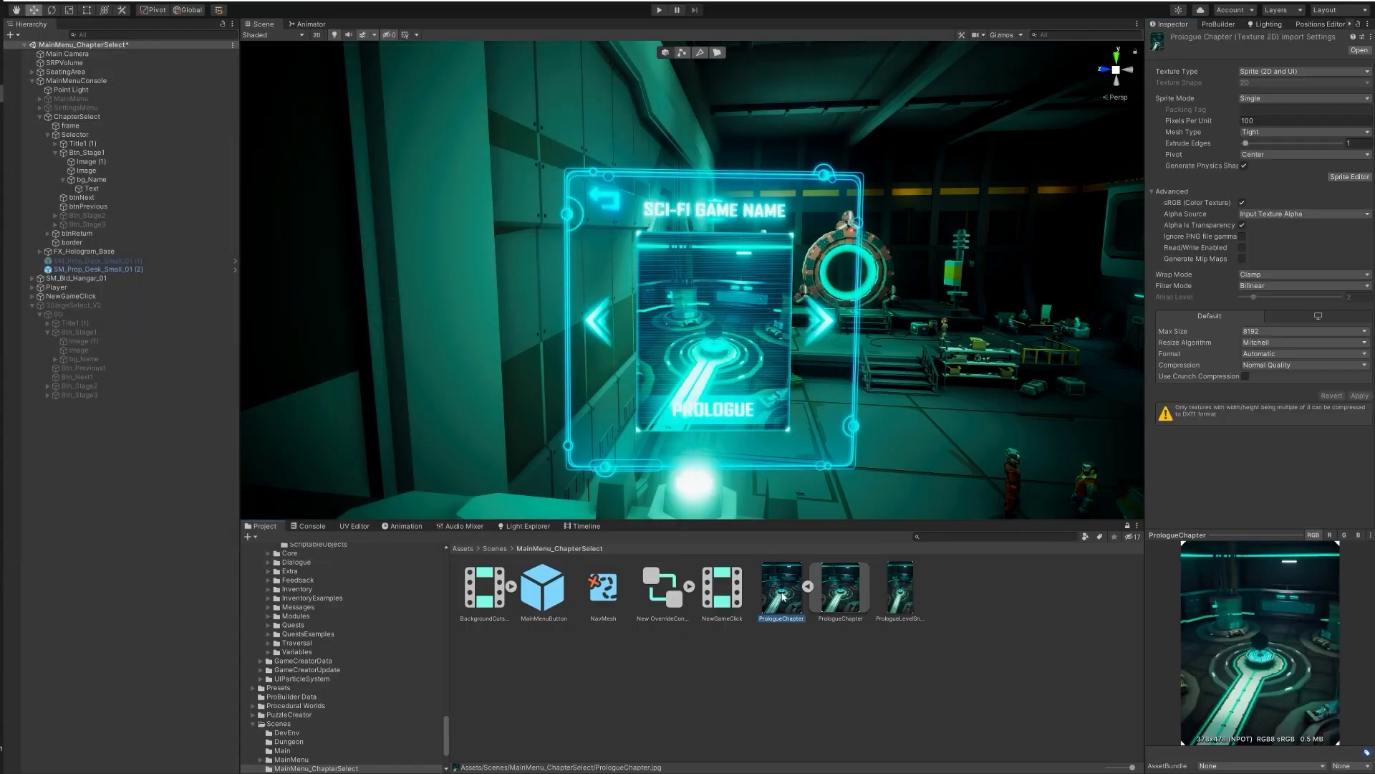
In Unity, import the exported prologue image as Sprite (2D and UI) and assign it as Image (1)'s source image.
{"action": "left_click", "coordinate": [1303, 71]}
{"action": "left_click", "coordinate": [1283, 108]}
{"action": "left_click", "coordinate": [1359, 395]}
{"action": "left_click", "coordinate": [99, 162]}
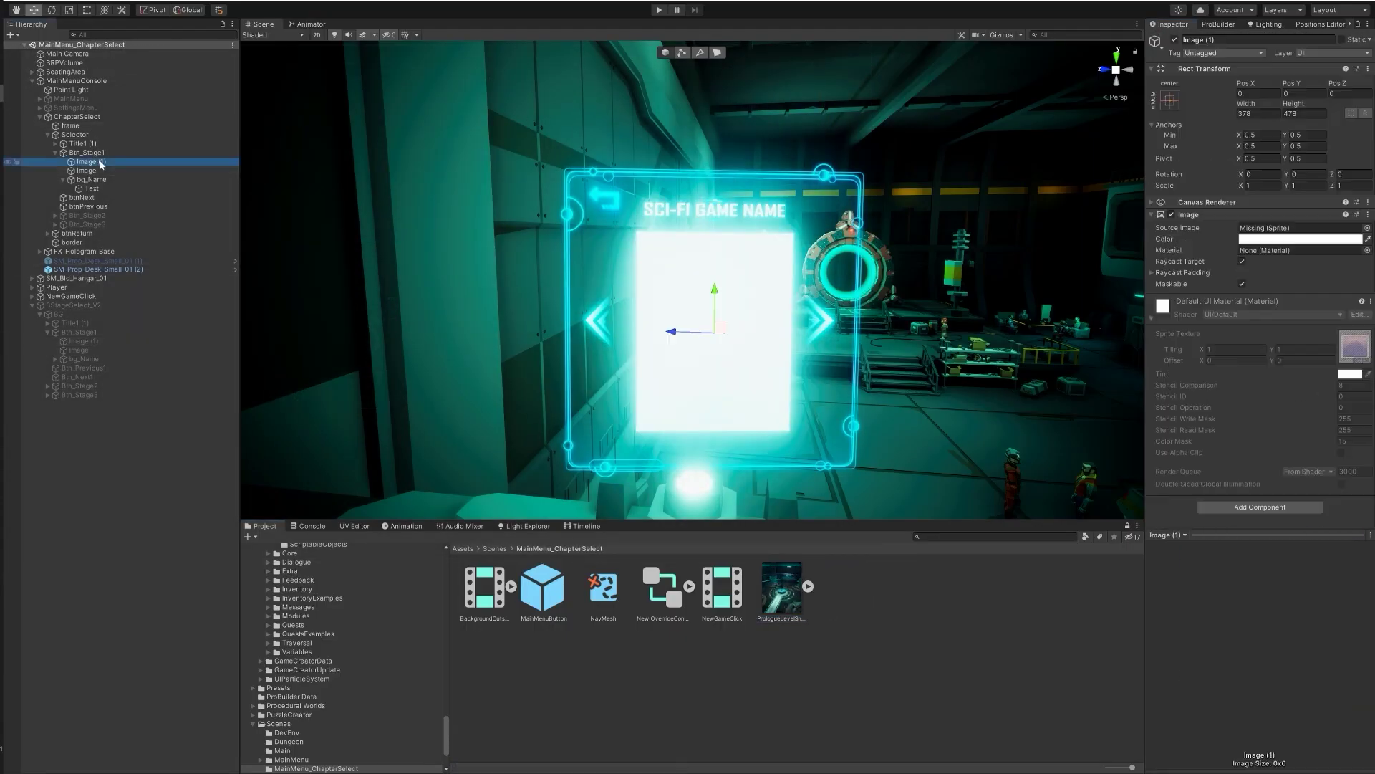
{"action": "left_click_drag", "start_coordinate": [782, 589], "coordinate": [1298, 228]}
Set the PROLOGUE text's font to nasalization-rg and its colour to white FFFFFF.
{"action": "left_click", "coordinate": [92, 188]}
{"action": "left_click", "coordinate": [1360, 275]}
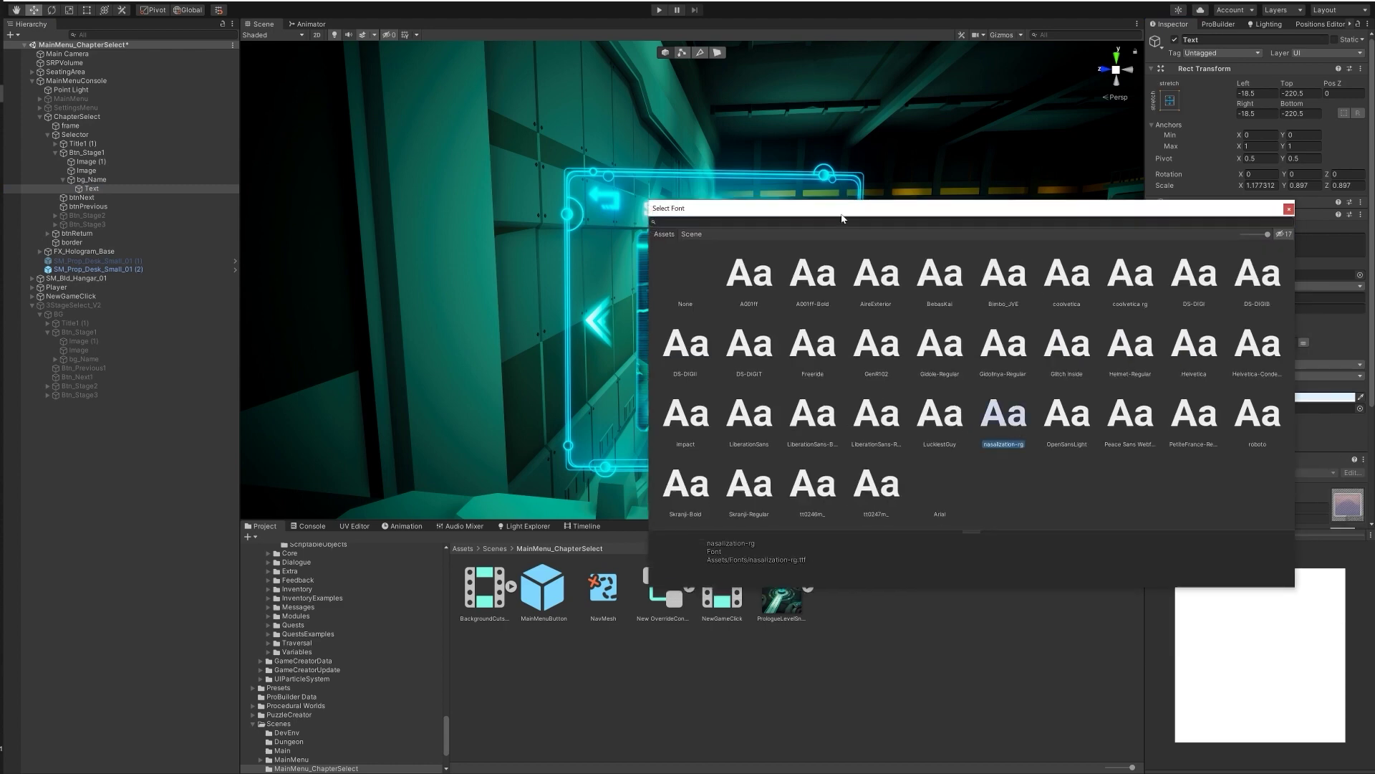
{"action": "left_click_drag", "start_coordinate": [843, 213], "coordinate": [678, 210]}
{"action": "double_click", "coordinate": [775, 413]}
{"action": "left_click", "coordinate": [1283, 397]}
{"action": "mouse_move", "coordinate": [1331, 501]}
{"action": "left_mouse_down"}
{"action": "mouse_move", "coordinate": [1322, 516]}
{"action": "mouse_move", "coordinate": [1186, 430]}
{"action": "left_mouse_up"}
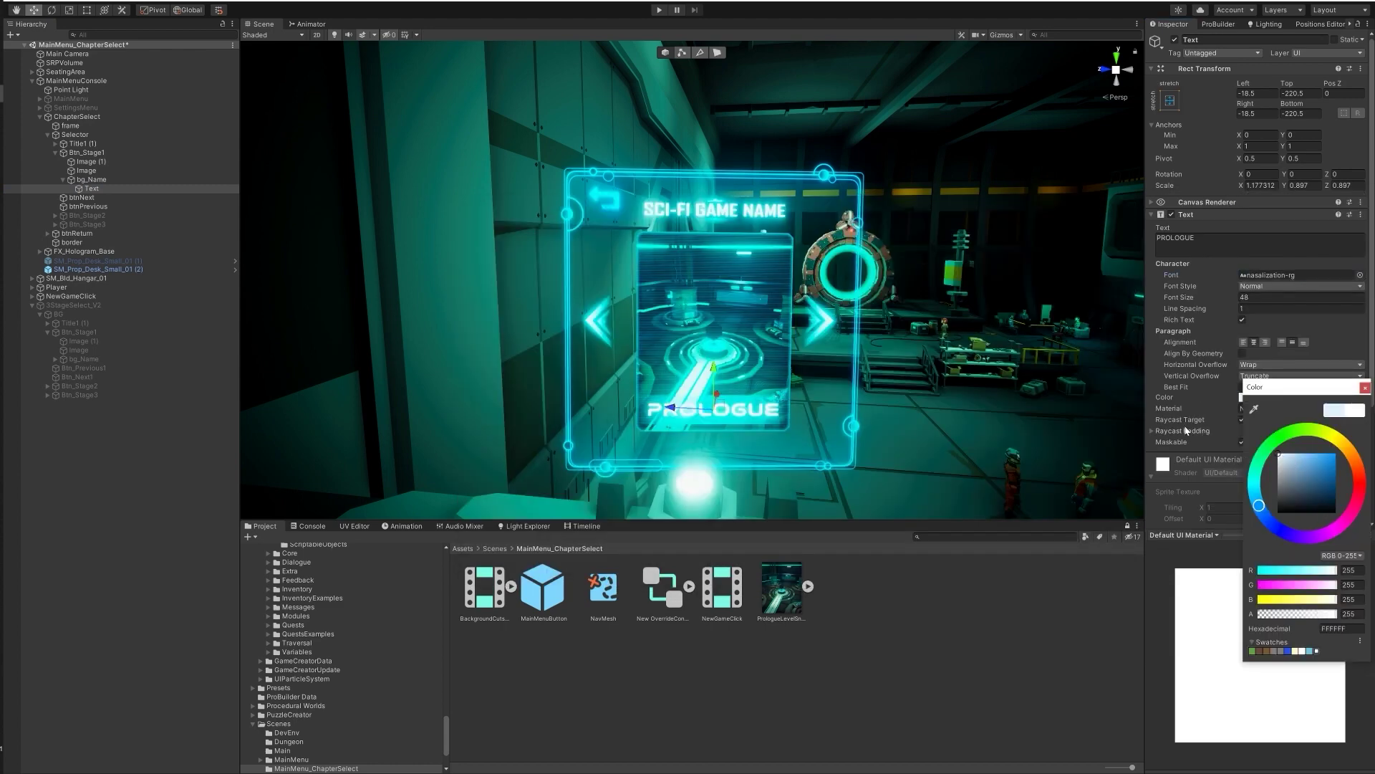
Reorder bg_Name above Image inside Btn_Stage1, and open btnNext's image colour.
{"action": "left_click", "coordinate": [81, 181]}
{"action": "mouse_move", "coordinate": [81, 180]}
{"action": "left_mouse_down"}
{"action": "mouse_move", "coordinate": [86, 149]}
{"action": "mouse_move", "coordinate": [81, 201]}
{"action": "mouse_move", "coordinate": [85, 157]}
{"action": "mouse_move", "coordinate": [86, 184]}
{"action": "left_mouse_up"}
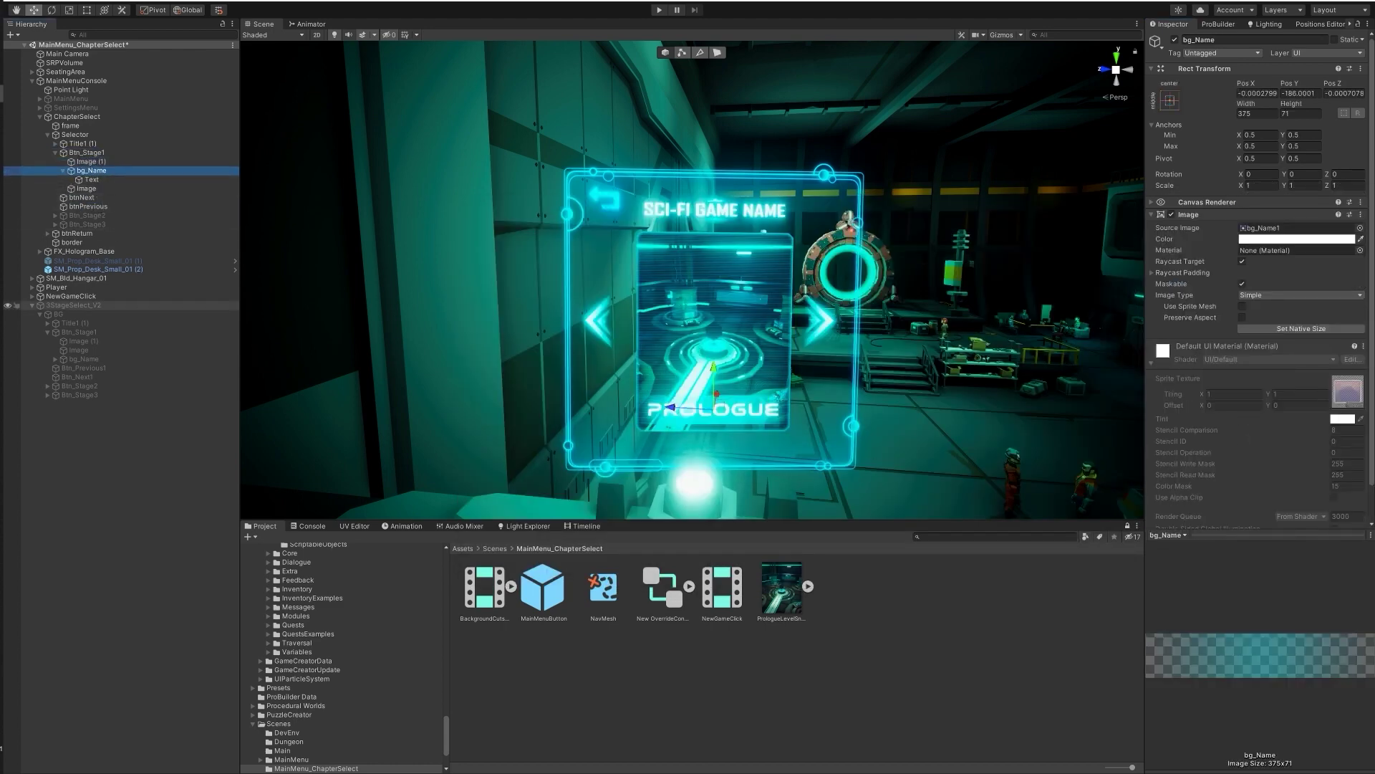
{"action": "left_click", "coordinate": [81, 197]}
{"action": "left_click", "coordinate": [1297, 239]}
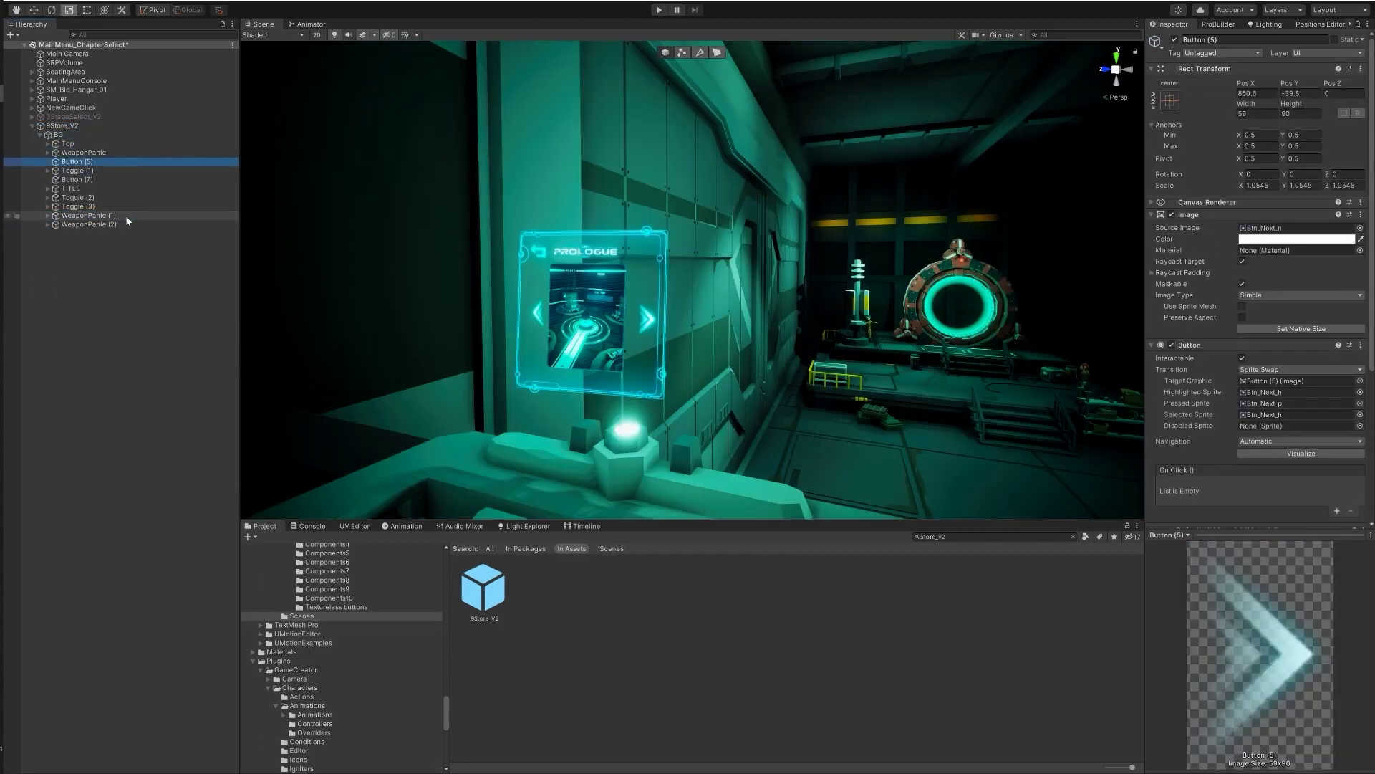
Deactivate the Title1 (1) object inside ChapterSelect's Selector.
{"action": "key", "text": "Up"}
{"action": "key", "text": "Up"}
{"action": "key", "text": "Right"}
{"action": "key", "text": "Down"}
{"action": "key", "text": "Down"}
{"action": "key", "text": "Left"}
{"action": "left_click", "coordinate": [32, 81]}
{"action": "left_click", "coordinate": [40, 117]}
{"action": "left_click", "coordinate": [48, 135]}
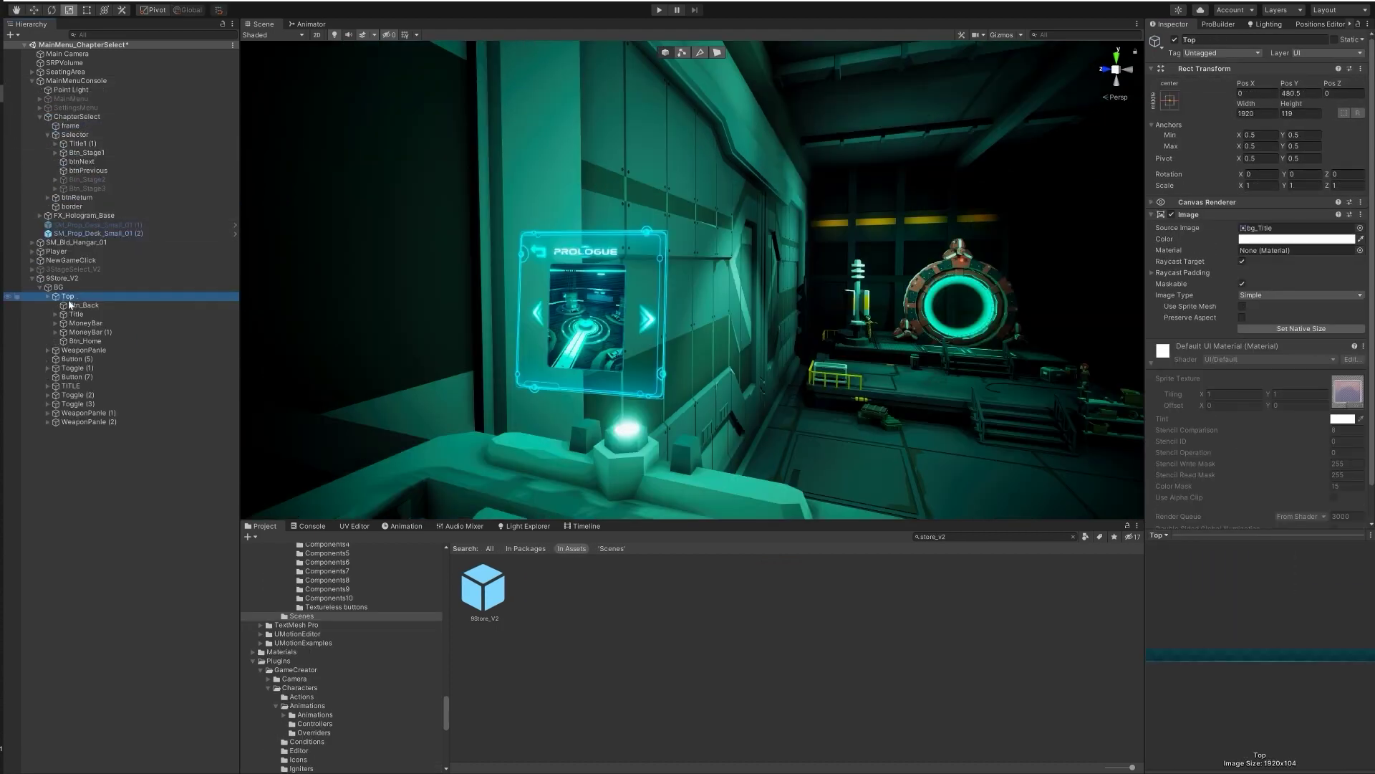
{"action": "left_click", "coordinate": [113, 144]}
{"action": "left_click", "coordinate": [1175, 40]}
Move the store prefab's Top object into Selector and reset its position and rotation to 0 and its scale to 1.
{"action": "left_click", "coordinate": [69, 297]}
{"action": "left_click_drag", "start_coordinate": [69, 296], "coordinate": [80, 139]}
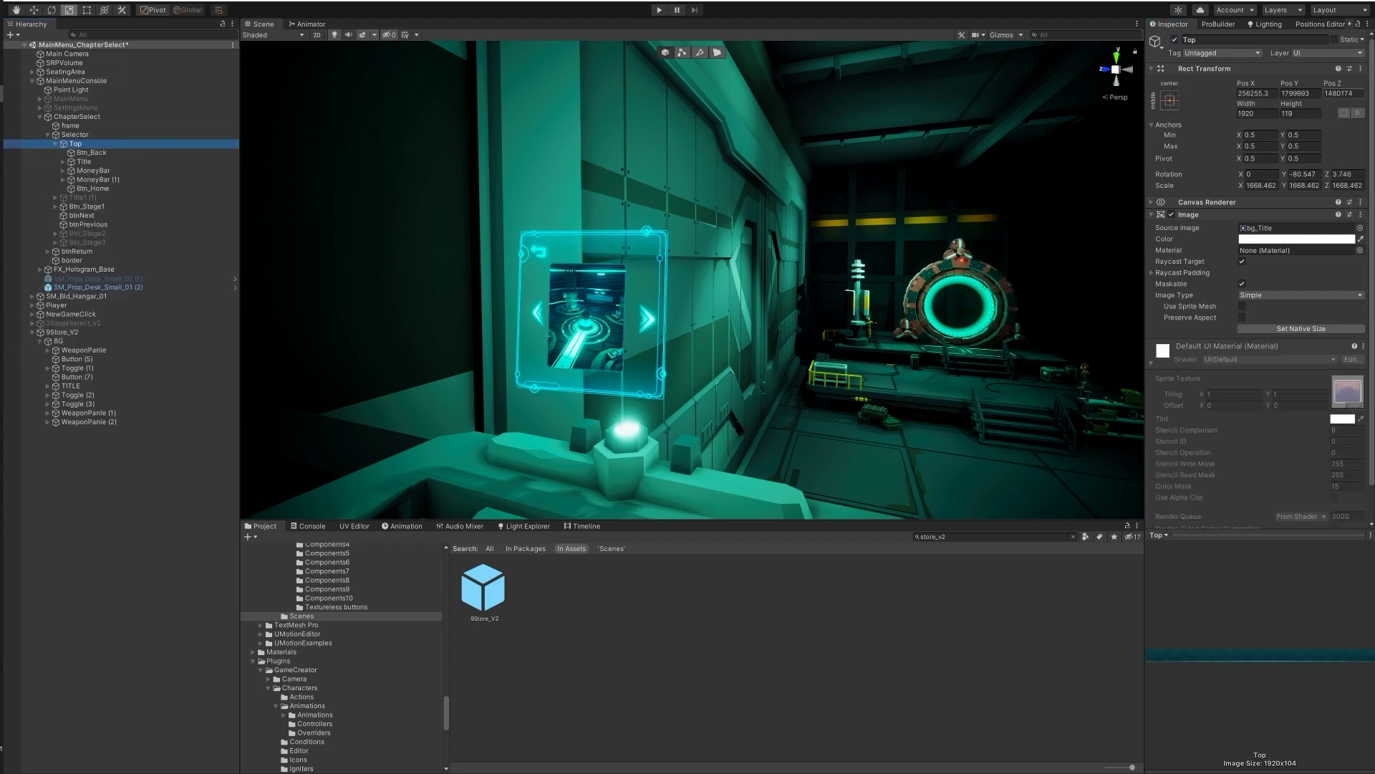
{"action": "left_click", "coordinate": [1258, 94]}
{"action": "type", "text": "0"}
{"action": "key", "text": "Tab"}
{"action": "type", "text": "0"}
{"action": "key", "text": "Tab"}
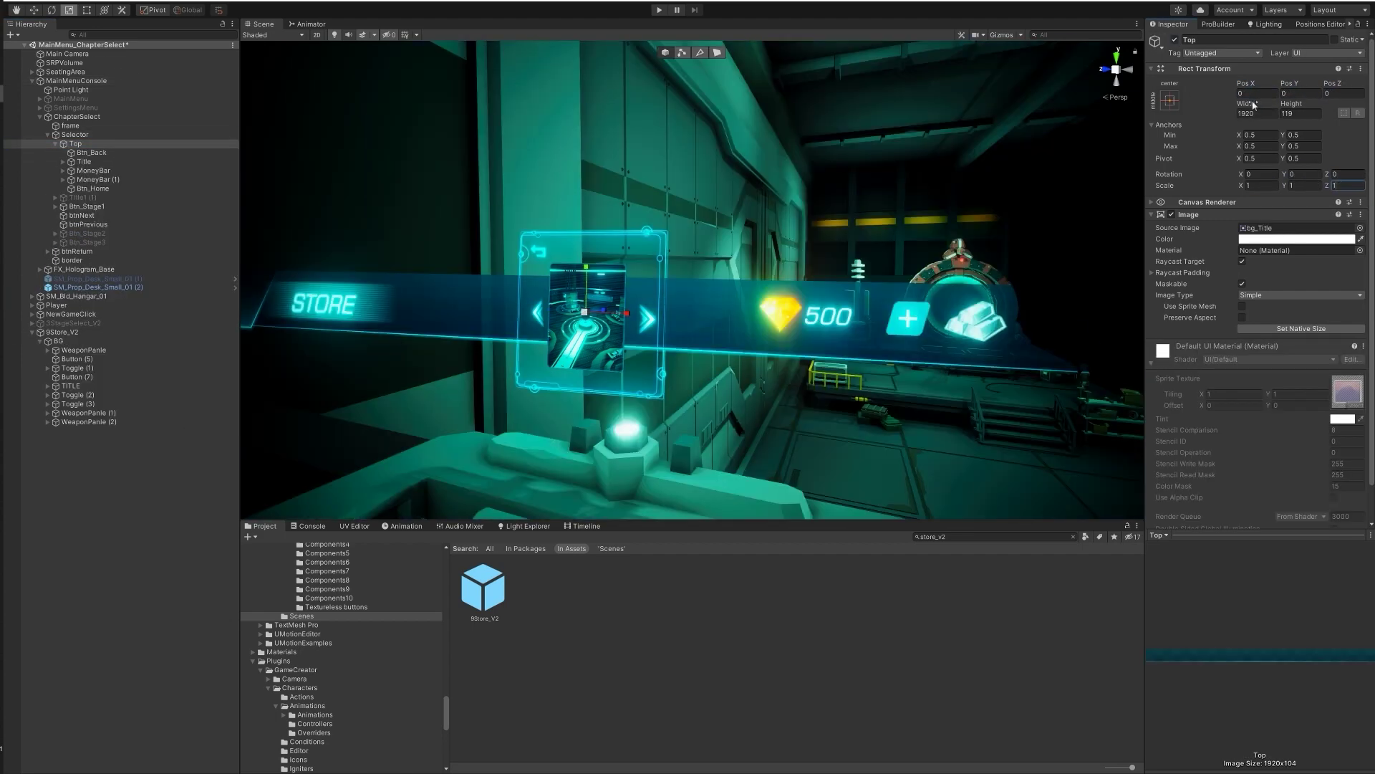
Scale the Top bar to 0.1 and position it at X -1.3, Y 116.3, Z -7.5, at the hologram frame's upper edge.
{"action": "left_click", "coordinate": [1257, 113]}
{"action": "left_click", "coordinate": [90, 198]}
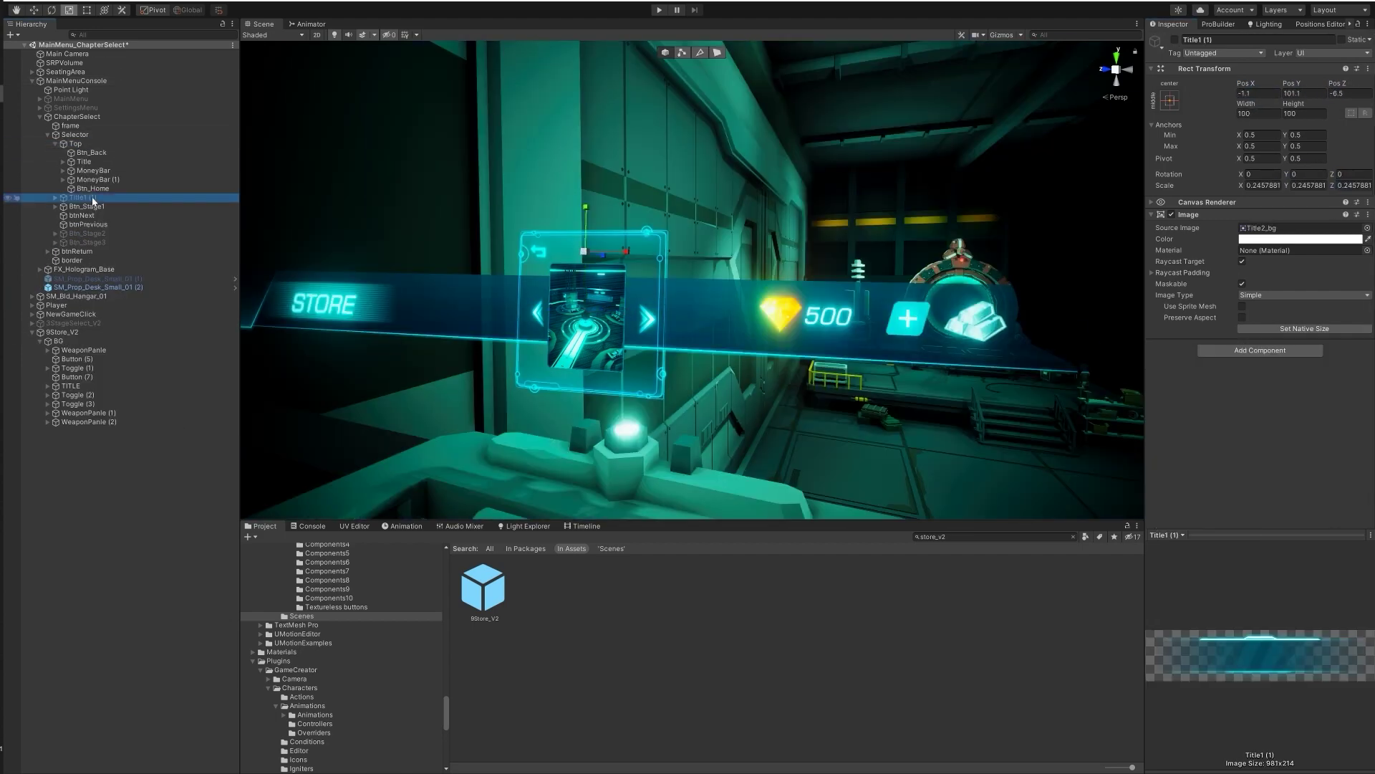
{"action": "left_click", "coordinate": [83, 216]}
{"action": "left_click", "coordinate": [77, 144]}
{"action": "left_click", "coordinate": [1275, 112]}
{"action": "type", "text": "100"}
{"action": "key", "text": "Tab"}
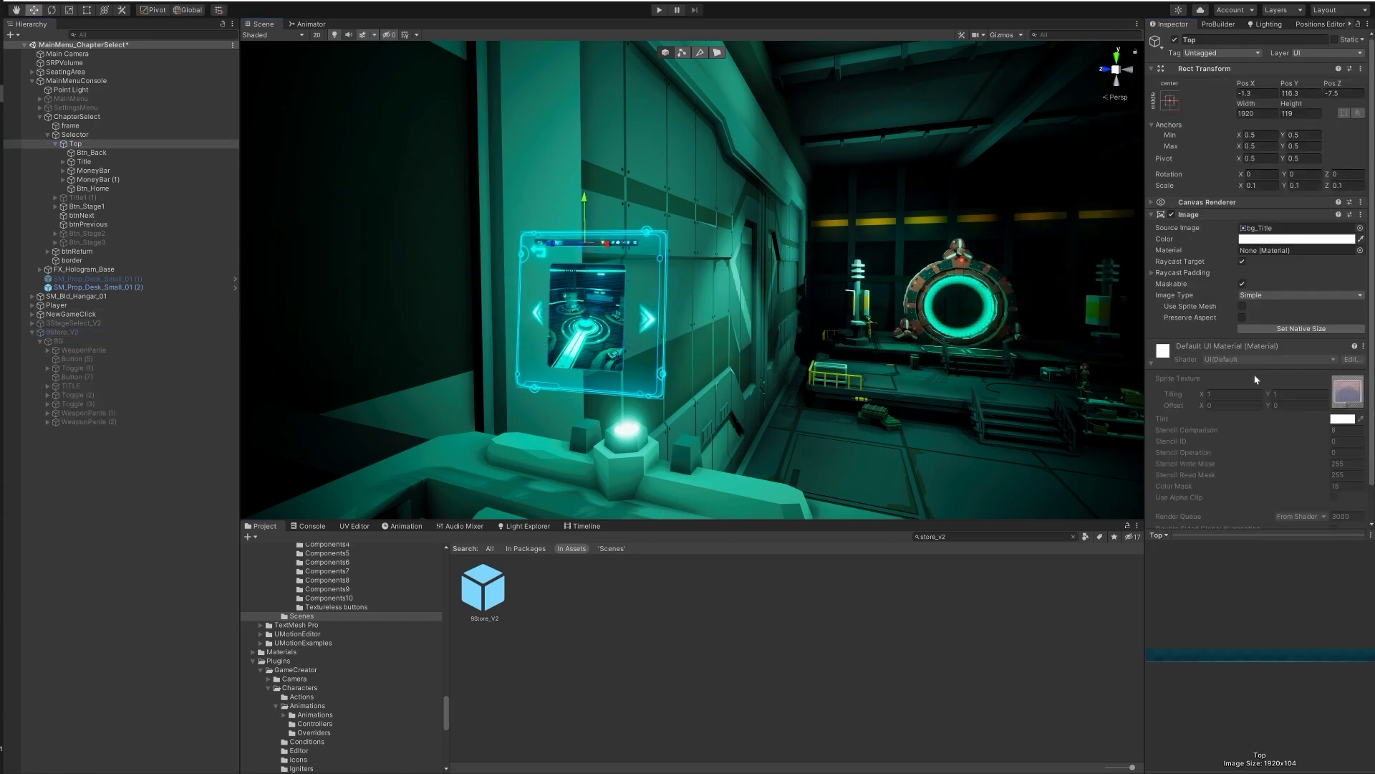
Set the Top bar's scale to 0.3 on X, Y and Z.
{"action": "left_click", "coordinate": [1277, 187]}
{"action": "type", "text": ".3"}
{"action": "key", "text": "Tab"}
{"action": "type", "text": ".3"}
{"action": "key", "text": "Tab"}
{"action": "type", "text": ".3"}
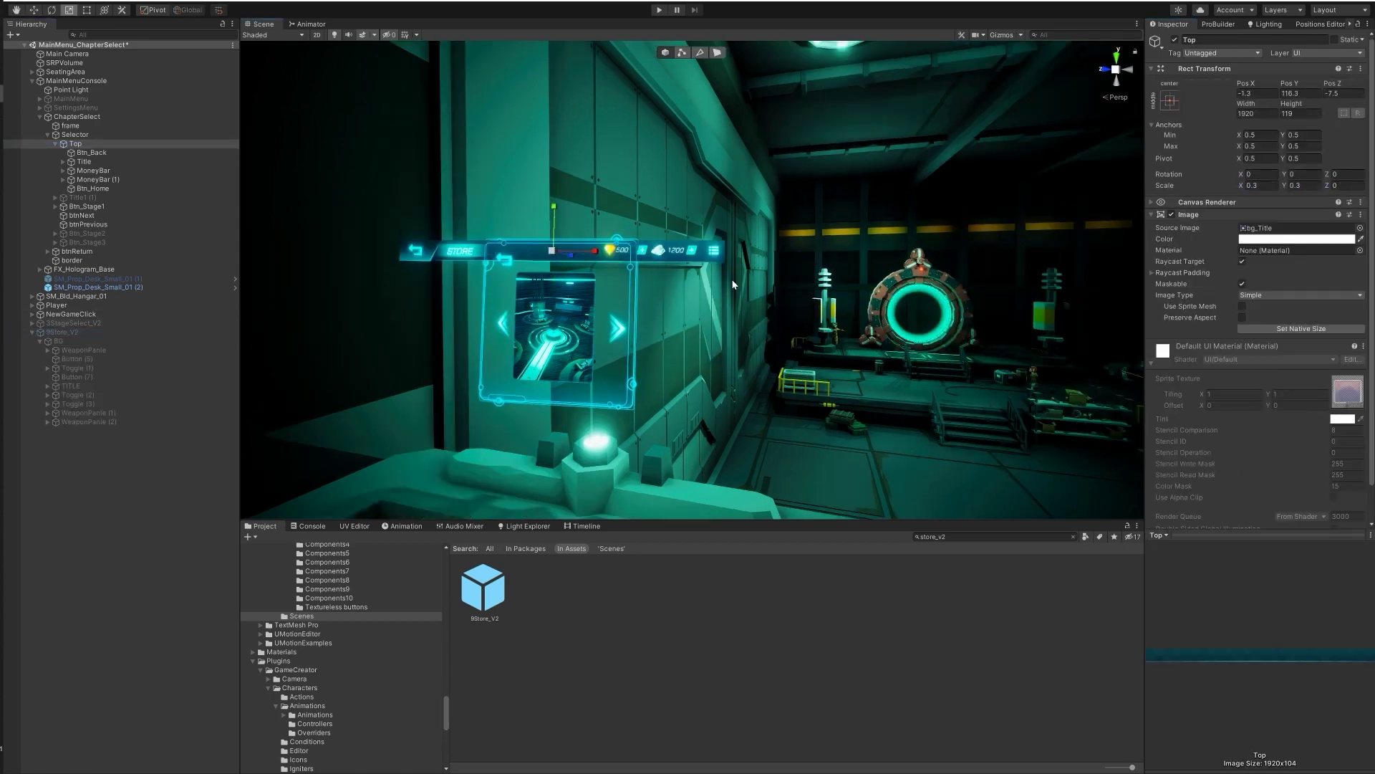
{"action": "left_click", "coordinate": [113, 146]}
{"action": "key", "text": "t"}
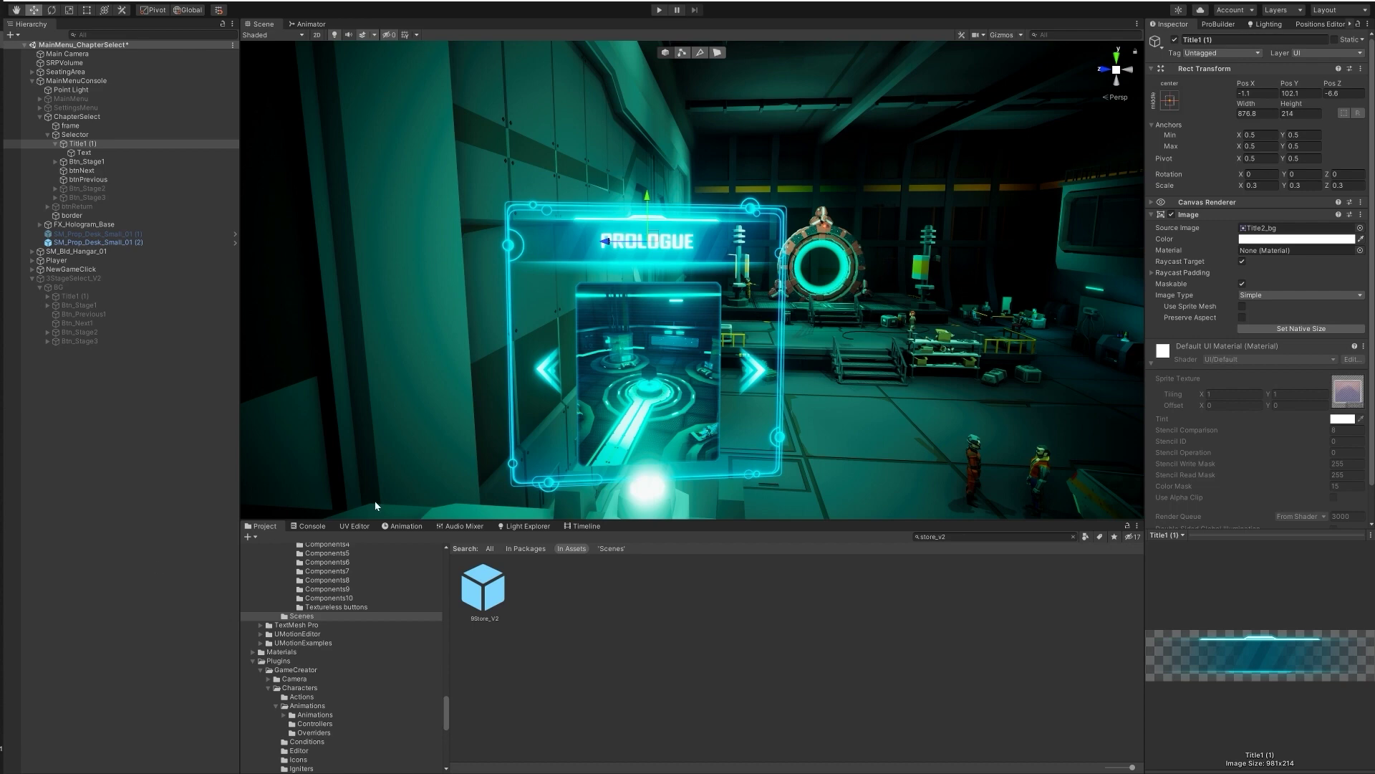
Shrink the Btn_Stage1 card slightly and lower it beneath the PROLOGUE title.
{"action": "left_click", "coordinate": [61, 163]}
{"action": "key", "text": "r"}
{"action": "left_click_drag", "start_coordinate": [649, 374], "coordinate": [639, 377]}
{"action": "key", "text": "w"}
{"action": "left_click_drag", "start_coordinate": [650, 334], "coordinate": [649, 351]}
Duplicate Btn_Stage1 twice, place the copies on either side of the original, and order them above it in Selector.
{"action": "key", "text": "ctrl+d"}
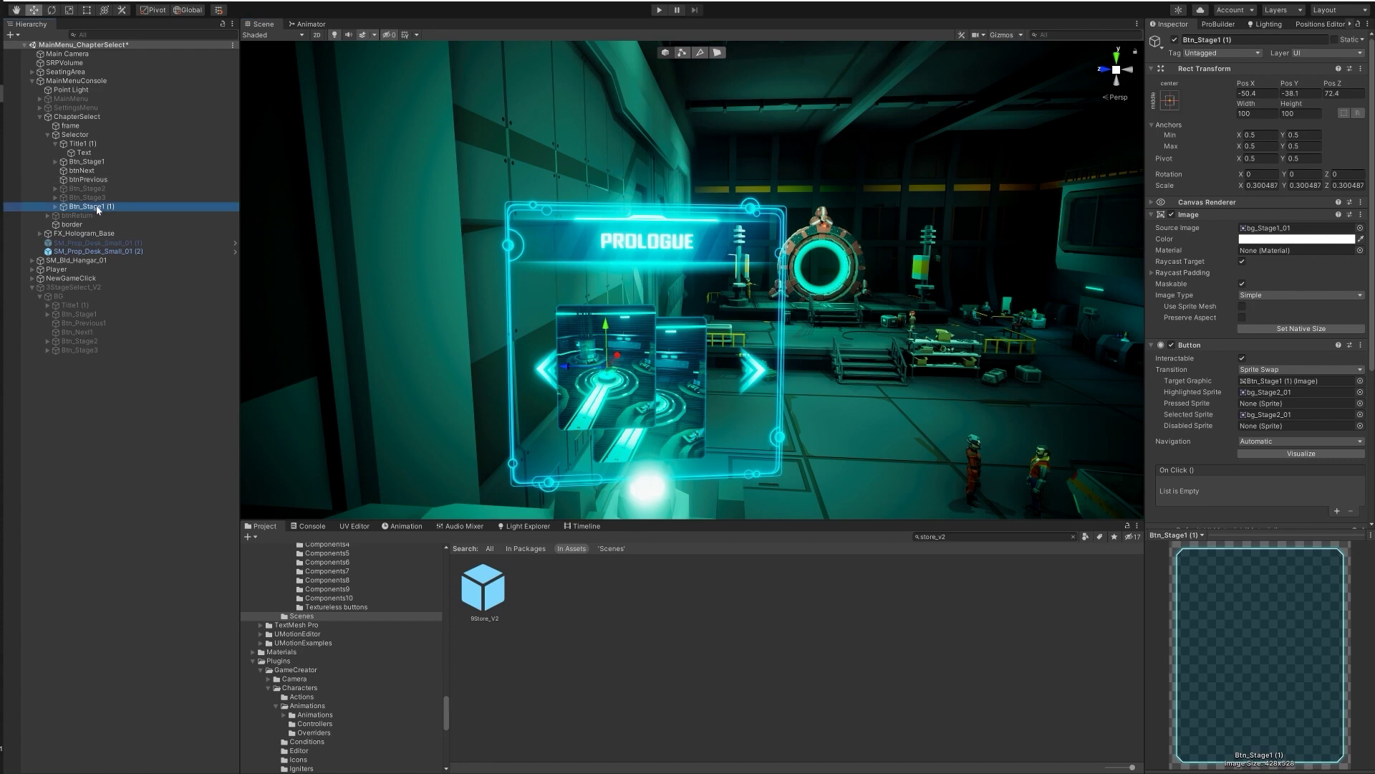
{"action": "key", "text": "ctrl+d"}
{"action": "left_click_drag", "start_coordinate": [565, 367], "coordinate": [678, 357]}
{"action": "left_click_drag", "start_coordinate": [91, 207], "coordinate": [92, 157]}
{"action": "left_click_drag", "start_coordinate": [720, 316], "coordinate": [720, 311]}
{"action": "left_click", "coordinate": [89, 153]}
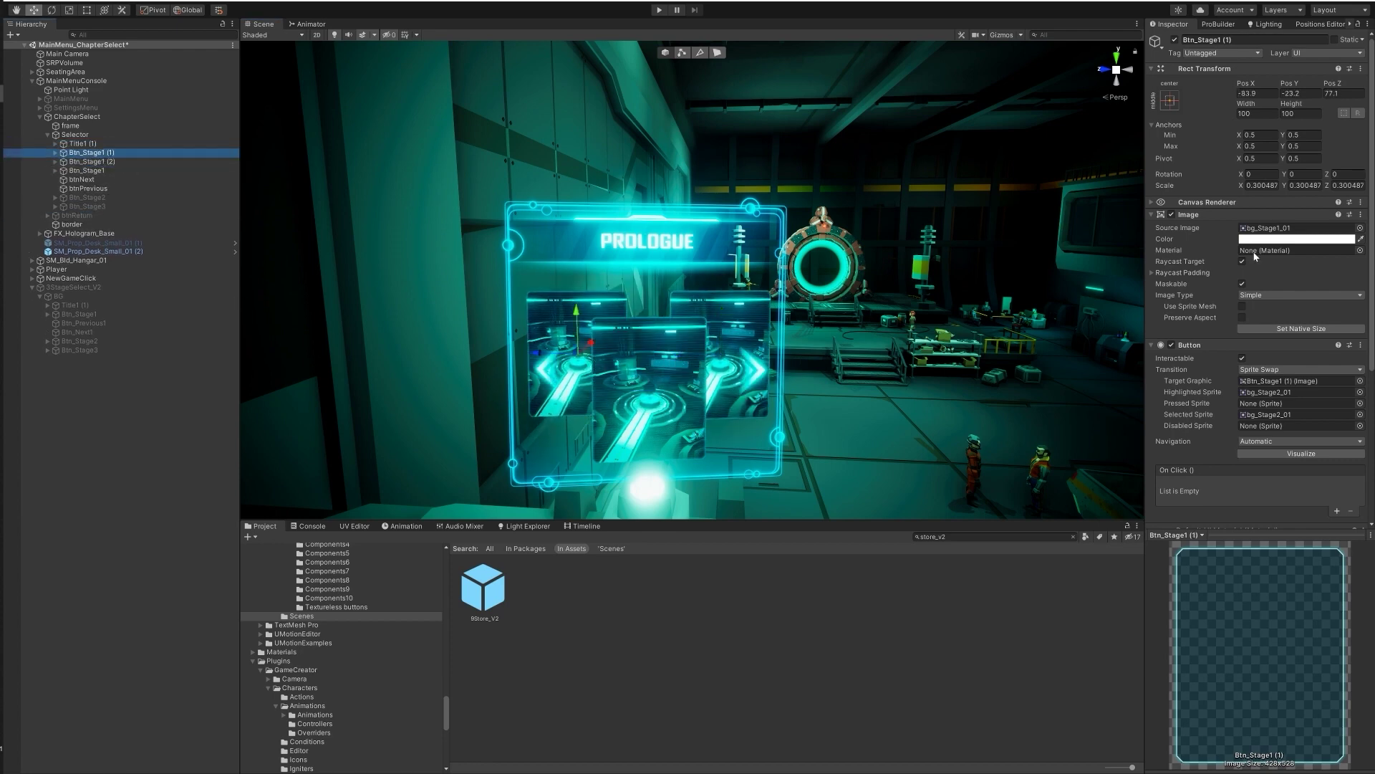
Delete the inactive Btn_Stage2 and Btn_Stage3 objects from Selector.
{"action": "left_click", "coordinate": [1255, 240]}
{"action": "scroll", "coordinate": [1265, 401], "scroll_direction": "down", "scroll_amount": 5}
{"action": "scroll", "coordinate": [1277, 441], "scroll_direction": "down", "scroll_amount": 5}
{"action": "left_click", "coordinate": [87, 197]}
{"action": "left_click", "coordinate": [86, 207], "text": "shift"}
{"action": "key", "text": "Delete"}
Move btnNext and btnPrevious together down to the lower part of the hologram frame.
{"action": "left_click", "coordinate": [82, 179]}
{"action": "left_click", "coordinate": [88, 188], "text": "shift"}
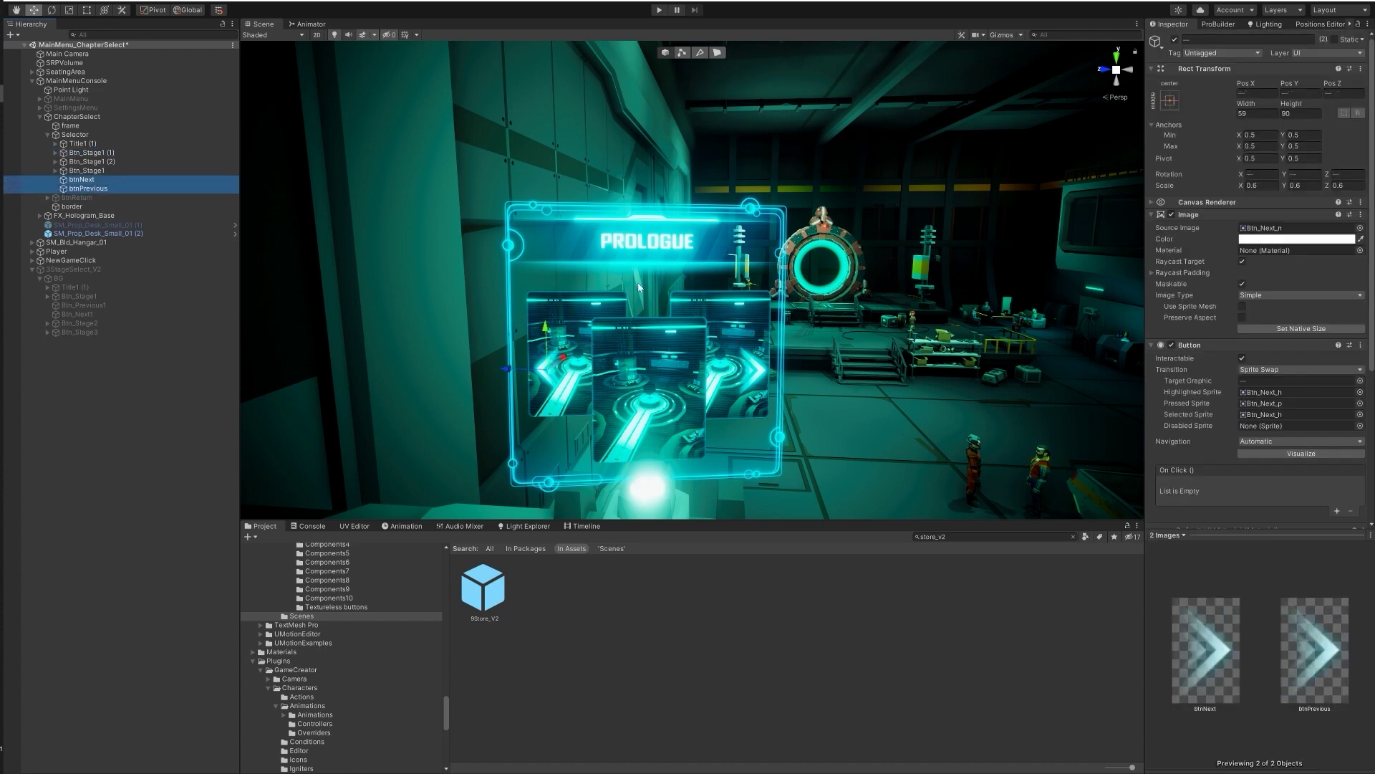
{"action": "left_click_drag", "start_coordinate": [542, 335], "coordinate": [549, 416]}
{"action": "left_click", "coordinate": [86, 179]}
{"action": "left_click", "coordinate": [93, 189]}
{"action": "left_click", "coordinate": [86, 180], "text": "shift"}
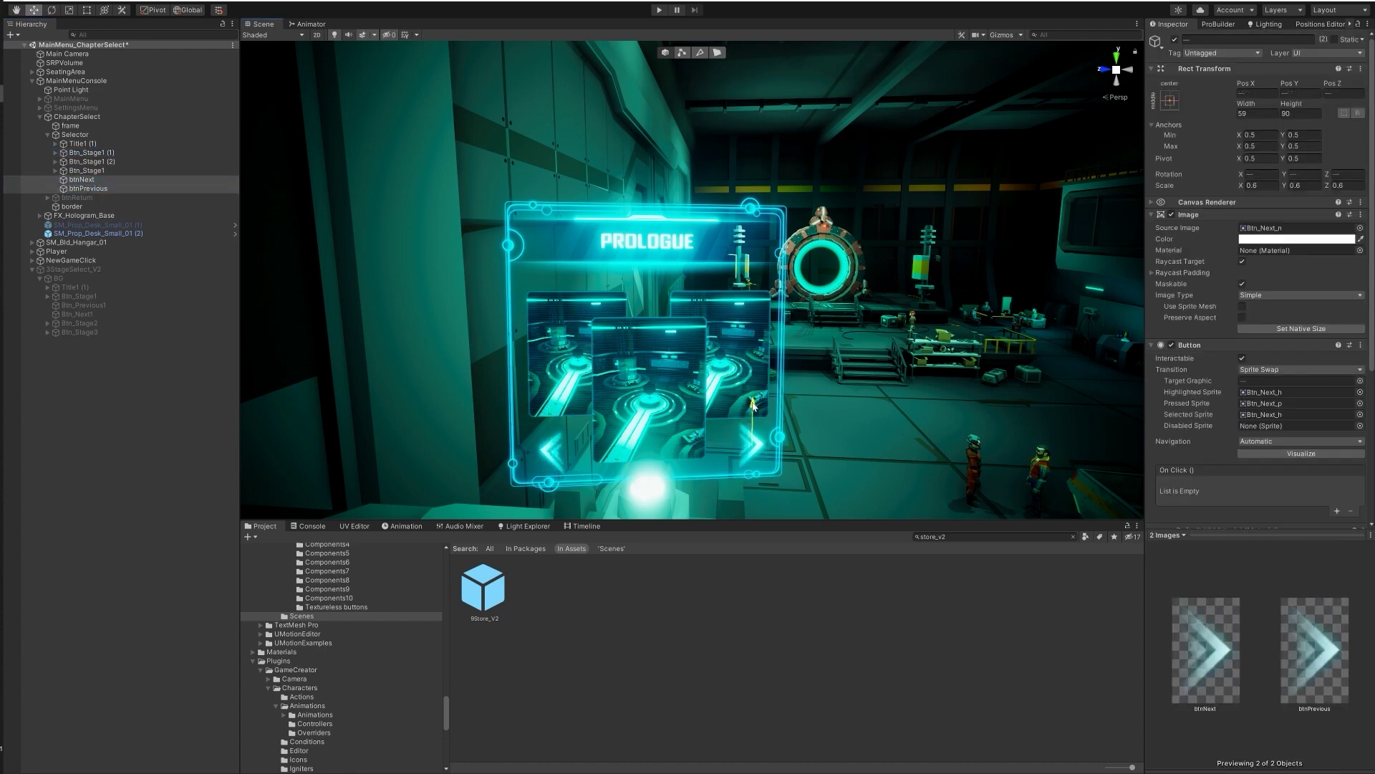
Raise the three Btn_Stage1 cards together closer to the PROLOGUE title.
{"action": "left_click", "coordinate": [90, 152]}
{"action": "left_click", "coordinate": [87, 170], "text": "shift"}
{"action": "left_click_drag", "start_coordinate": [650, 355], "coordinate": [651, 335]}
Shift btnNext slightly inward from the frame's edge and select the Btn_Stage1 (1) card.
{"action": "left_click", "coordinate": [86, 180]}
{"action": "left_click", "coordinate": [88, 188], "text": "shift"}
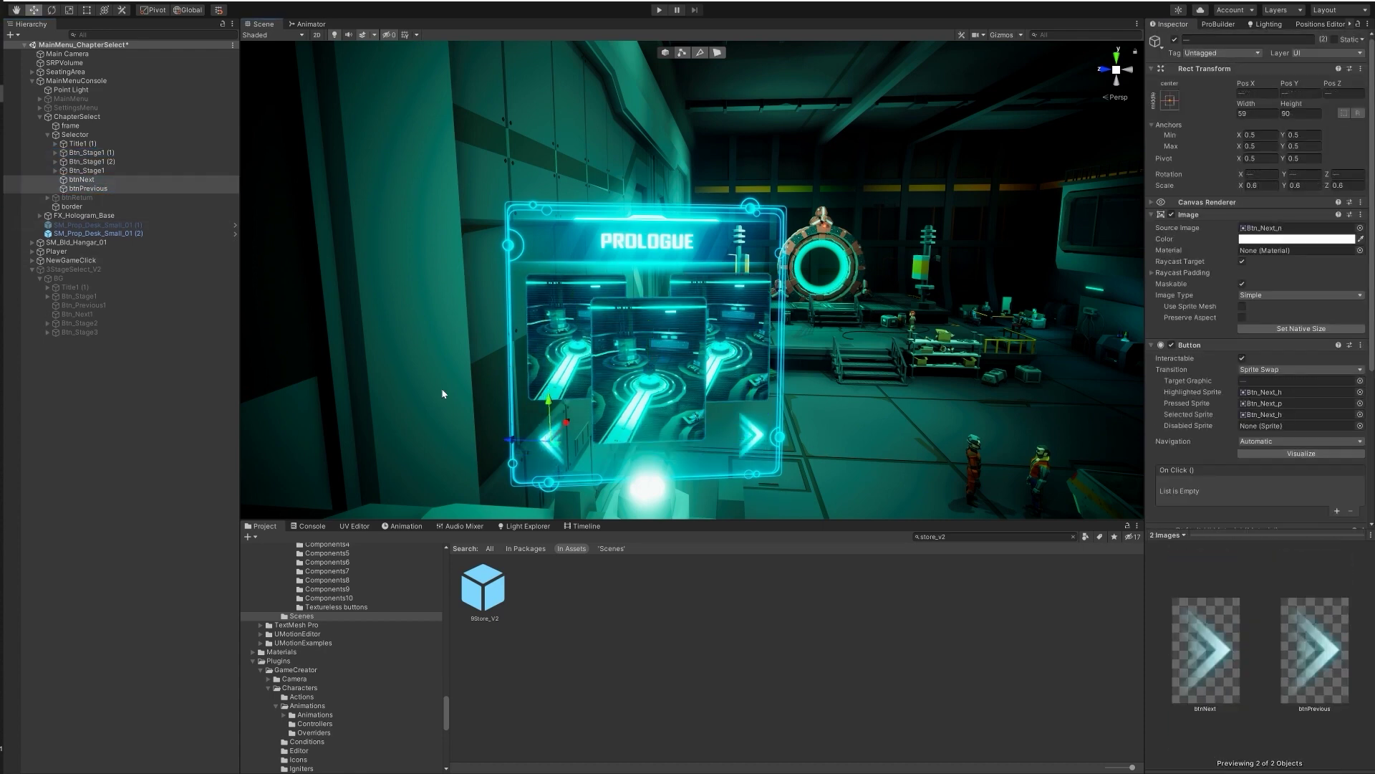
{"action": "left_click", "coordinate": [83, 180]}
{"action": "left_click_drag", "start_coordinate": [711, 435], "coordinate": [701, 434]}
{"action": "left_click", "coordinate": [91, 152]}
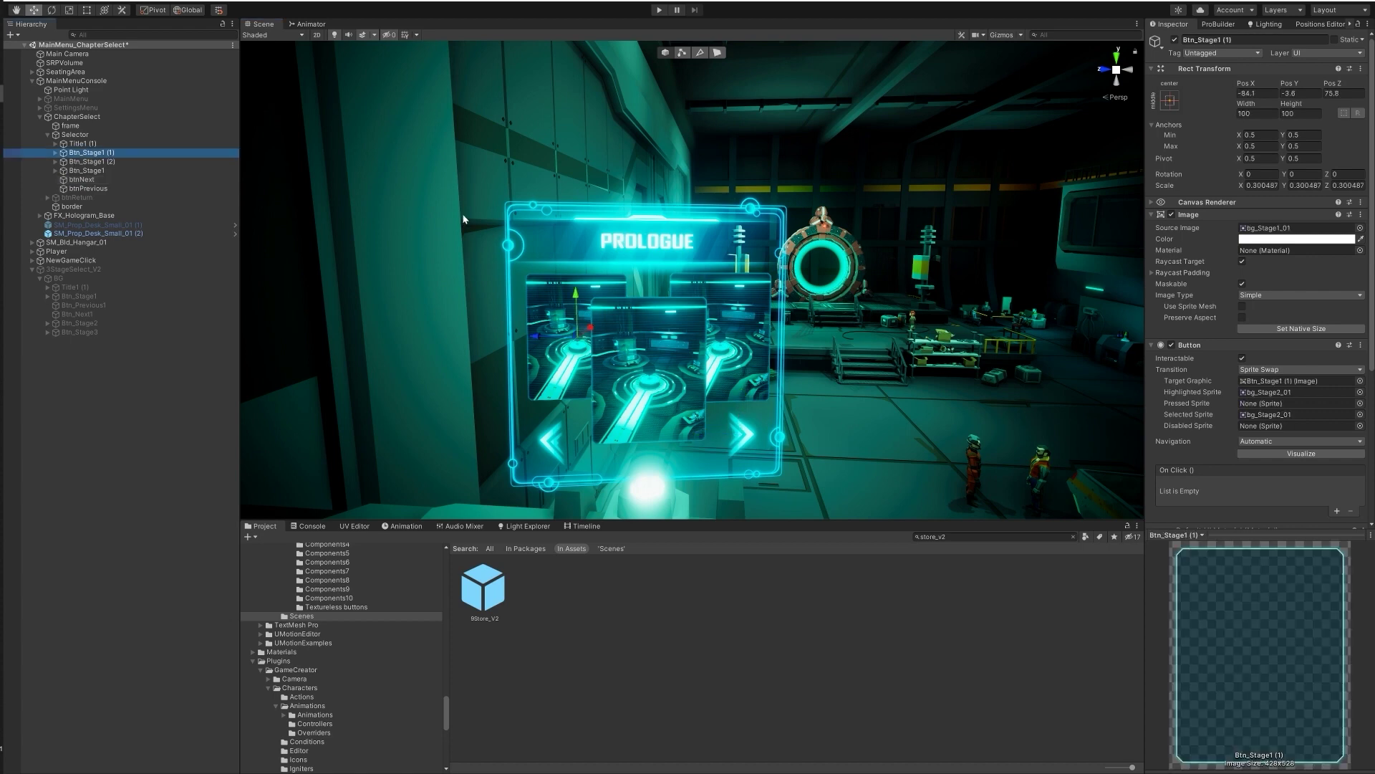
{"action": "scroll", "coordinate": [1247, 309], "scroll_direction": "down", "scroll_amount": 5}
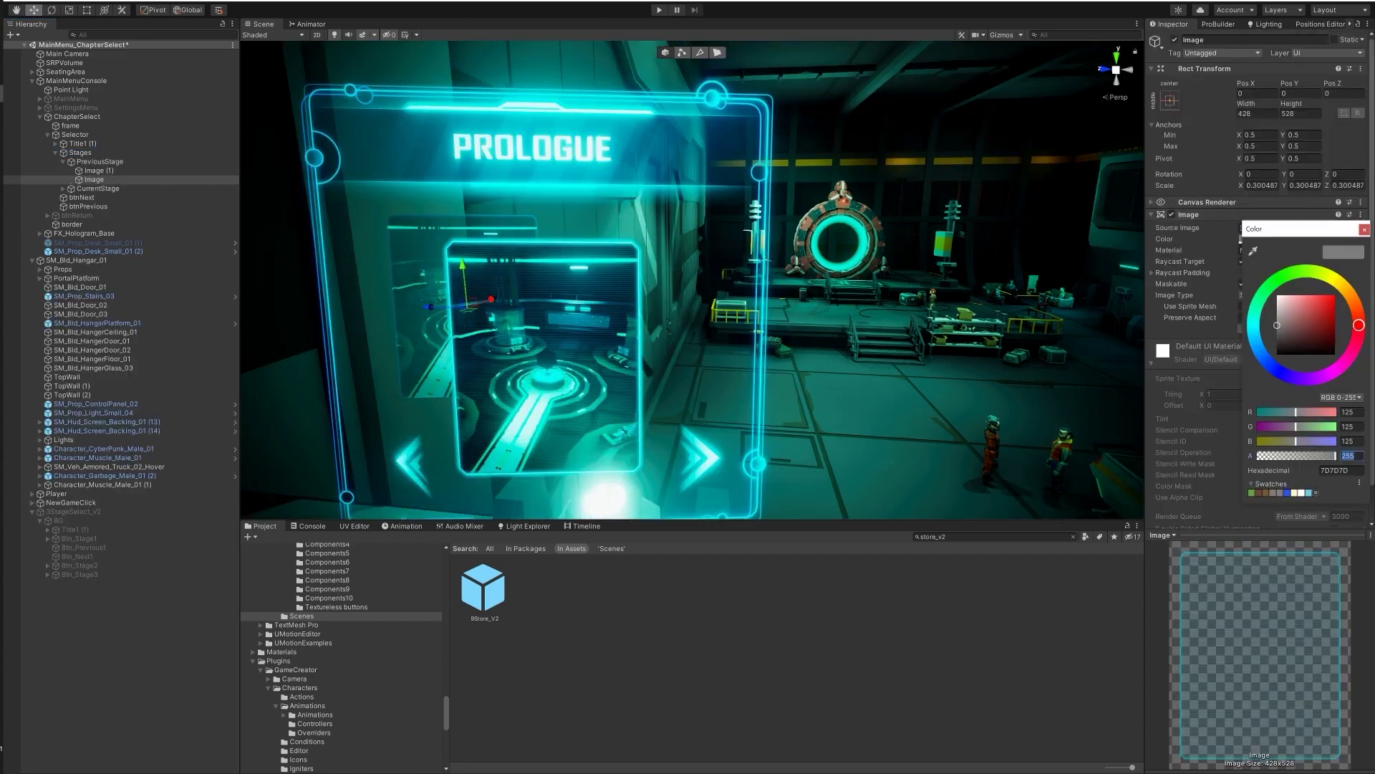
Rename the stage objects to Chapters, PreviousChapter, NextChapter and CurrentChapter.
{"action": "left_click", "coordinate": [500, 379]}
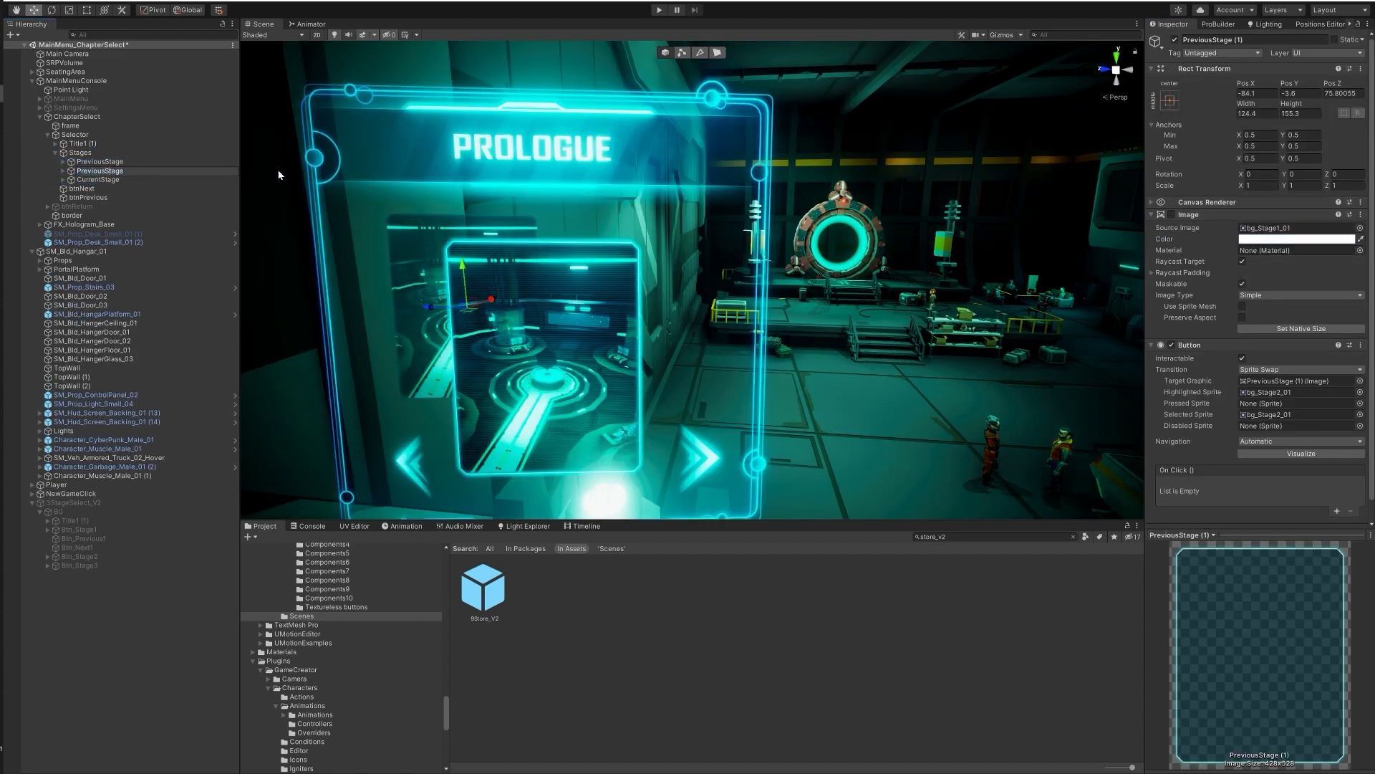
{"action": "key", "text": "BackSpace"}
{"action": "key", "text": "BackSpace"}
{"action": "key", "text": "BackSpace"}
{"action": "key", "text": "BackSpace"}
{"action": "key", "text": "BackSpace"}
{"action": "type", "text": "Chapter"}
{"action": "key", "text": "Return"}
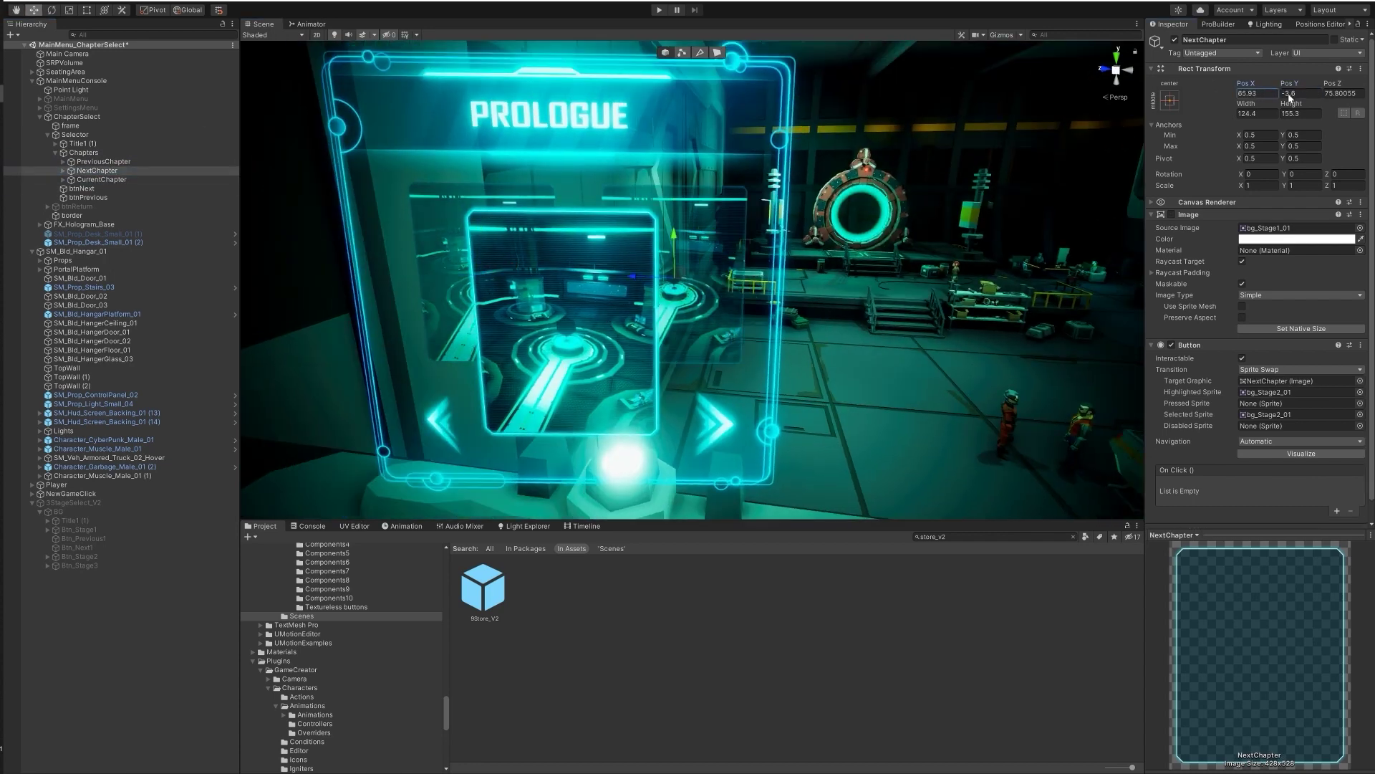
Move NextChapter to about X 85.06 and set the colour alpha of its Image (1) to 235 and its Image to 200.
{"action": "left_click_drag", "start_coordinate": [1289, 98], "coordinate": [71, 114]}
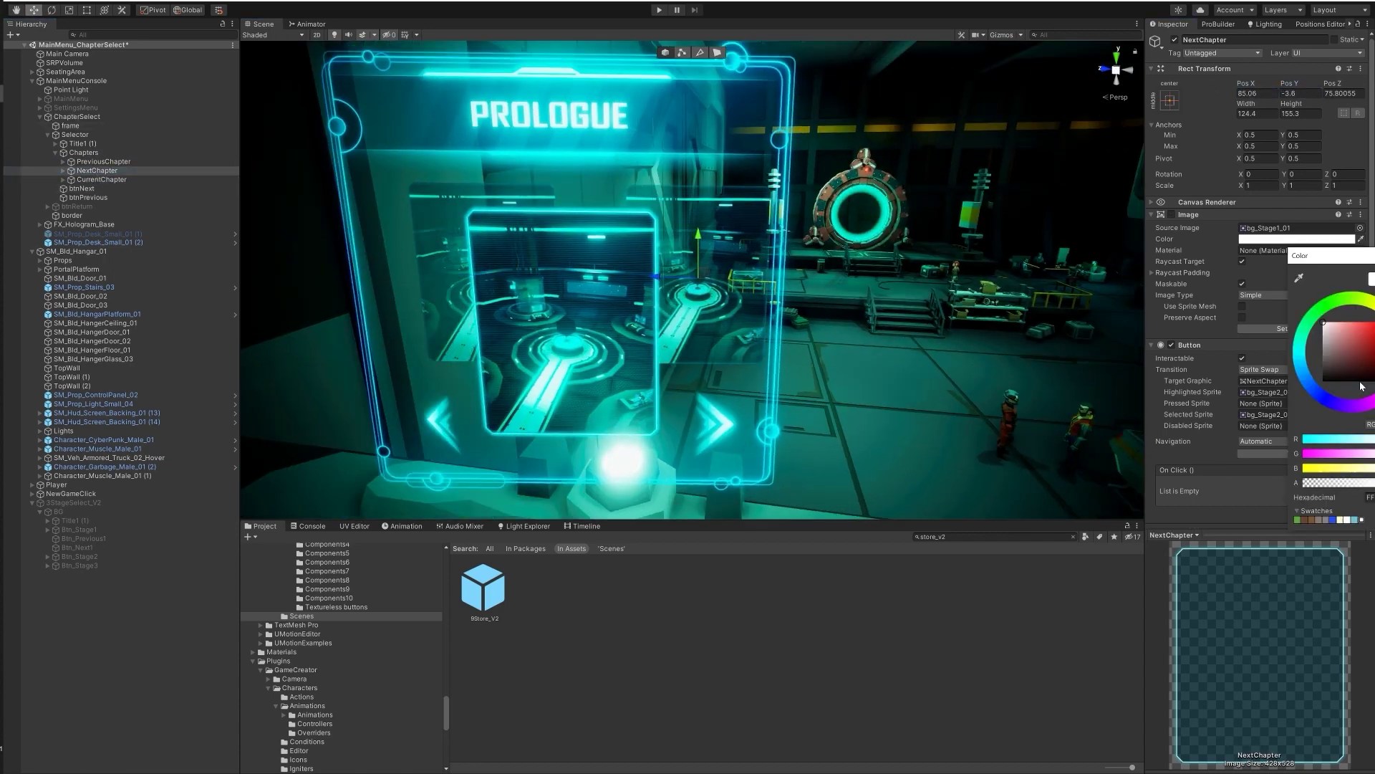
{"action": "left_click", "coordinate": [94, 179]}
{"action": "left_click", "coordinate": [1297, 238]}
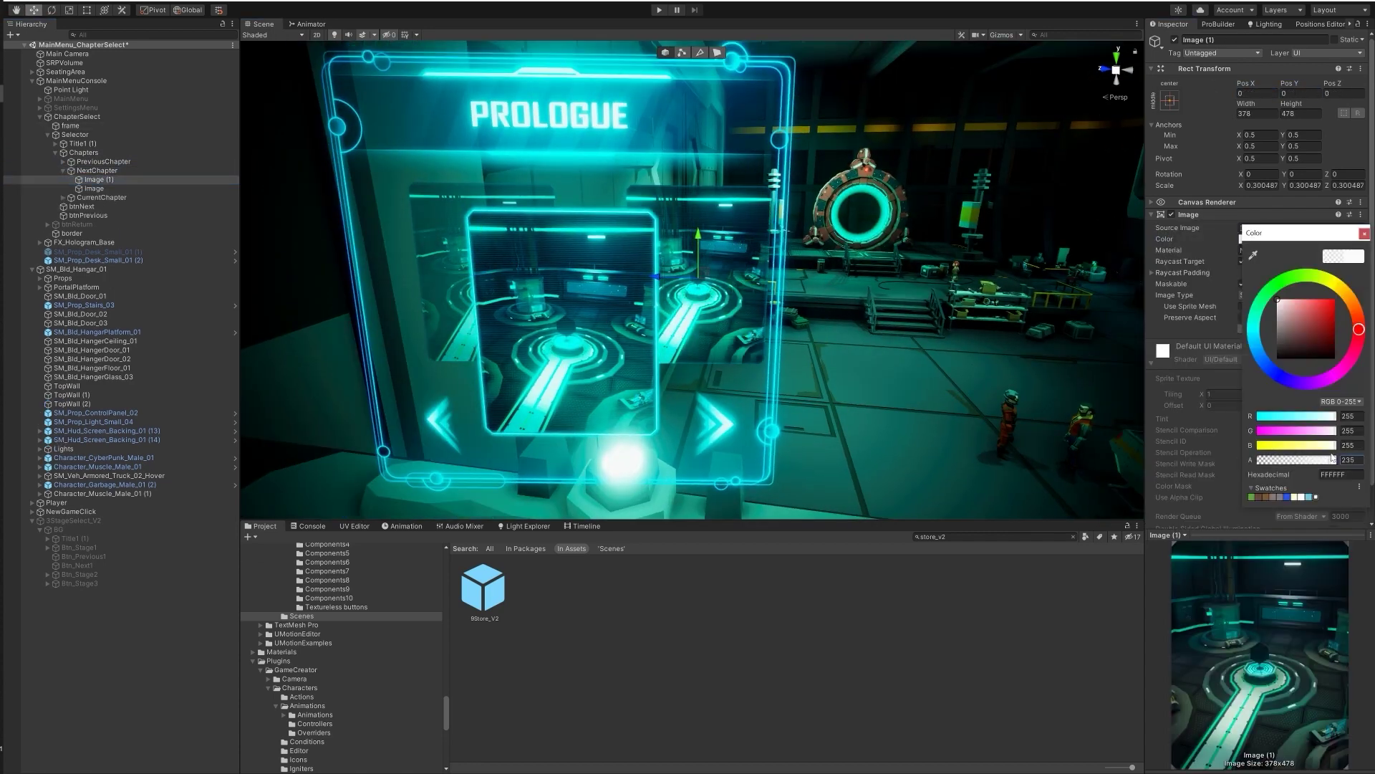
{"action": "left_click", "coordinate": [94, 188]}
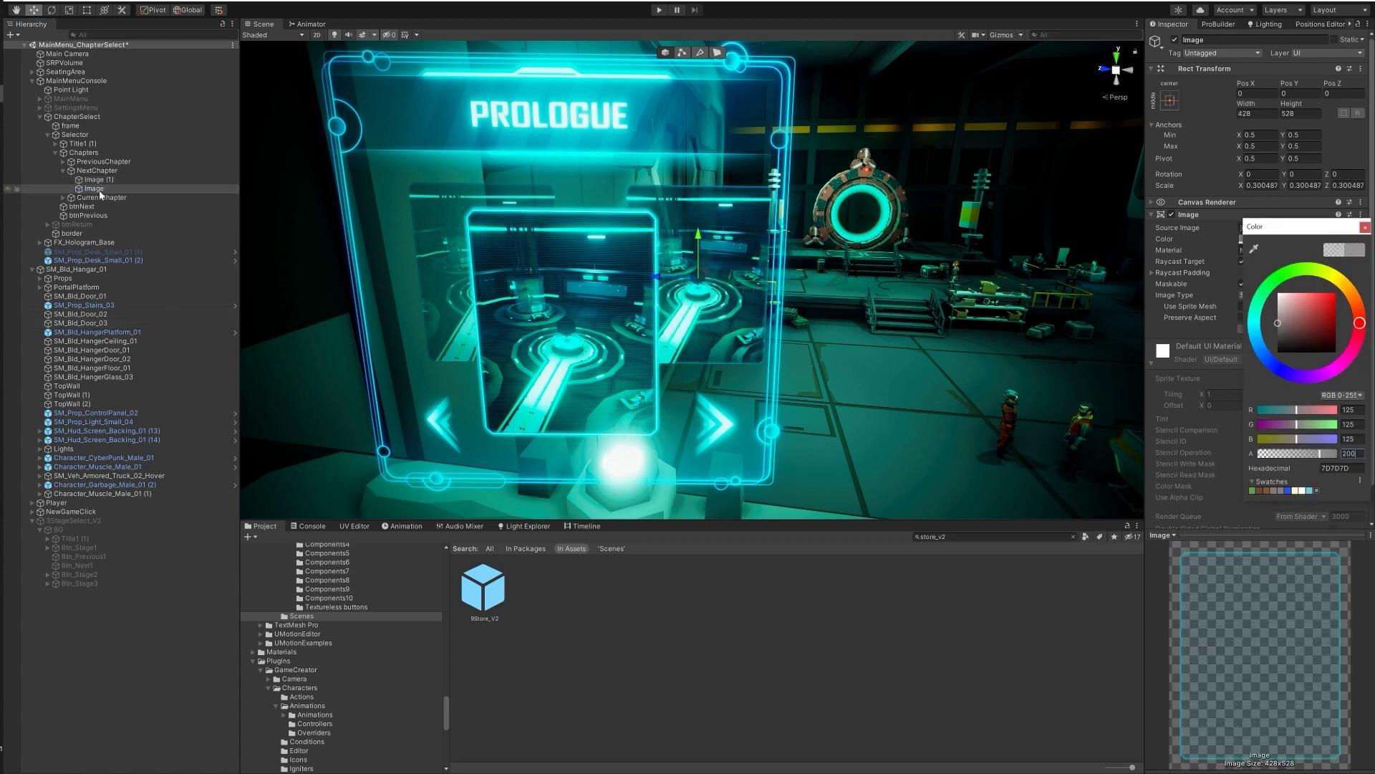
Set the colour alpha of PreviousChapter's Image to 200 and select the CurrentChapter card.
{"action": "left_click", "coordinate": [63, 170]}
{"action": "left_click", "coordinate": [63, 161]}
{"action": "left_click", "coordinate": [98, 170]}
{"action": "left_click", "coordinate": [1296, 238]}
{"action": "left_click", "coordinate": [94, 179]}
{"action": "left_click", "coordinate": [1297, 238]}
{"action": "type", "text": "200"}
{"action": "left_click", "coordinate": [1365, 227]}
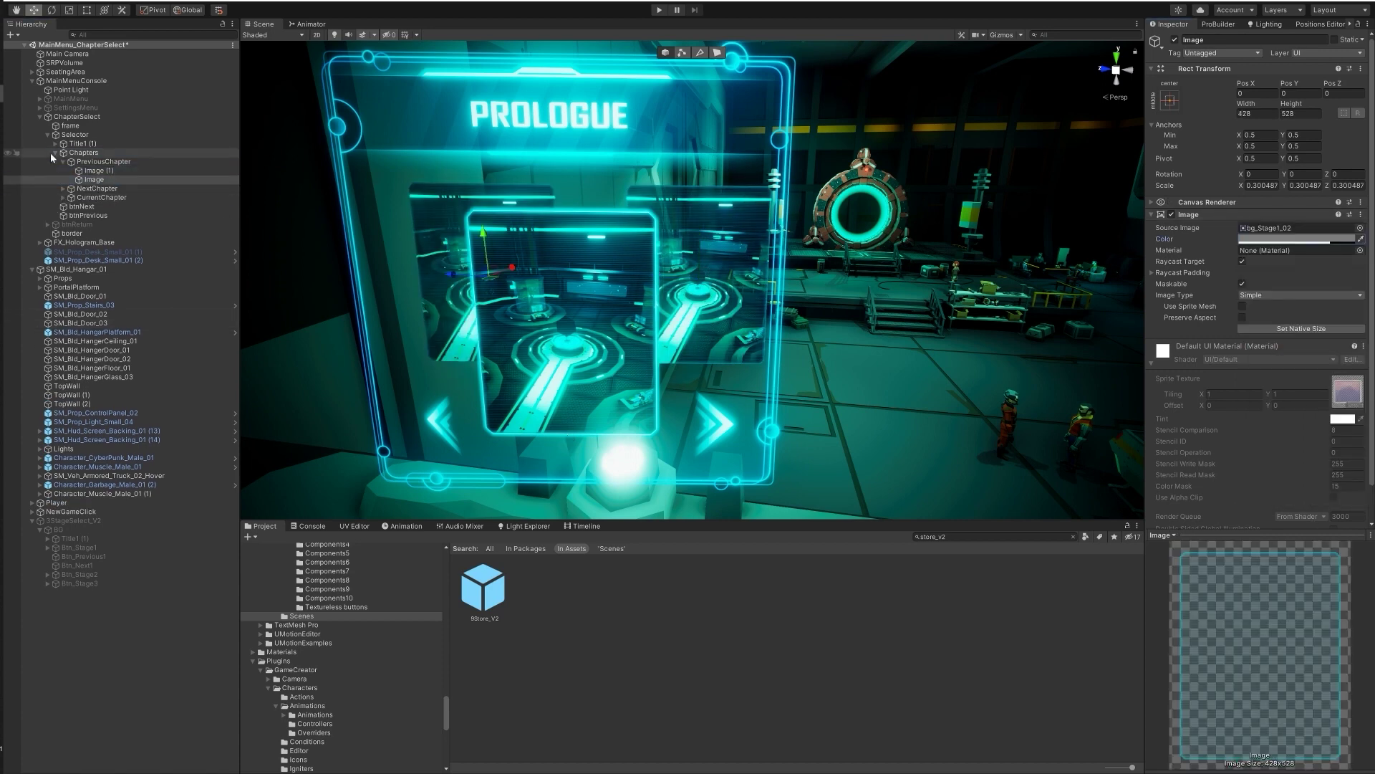
{"action": "left_click", "coordinate": [530, 326]}
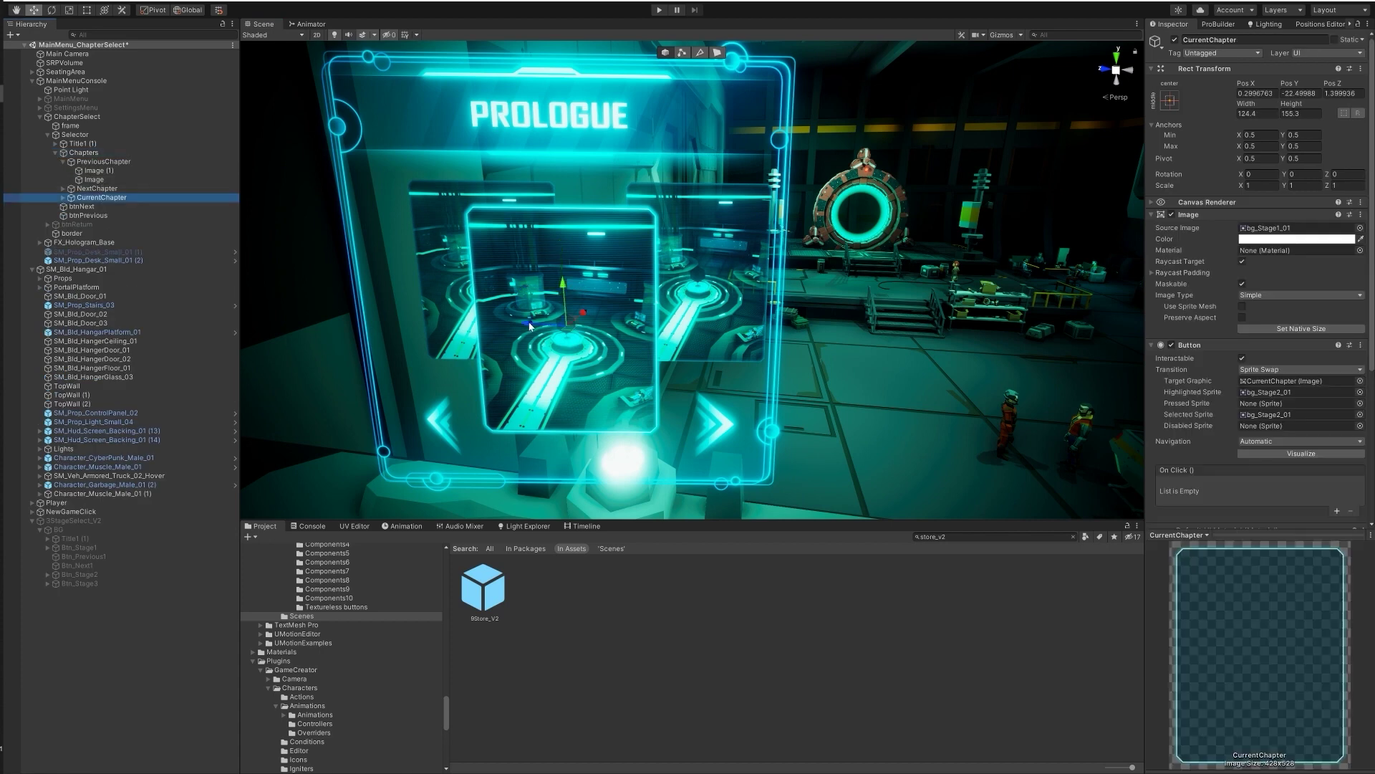
{"action": "left_click", "coordinate": [652, 279]}
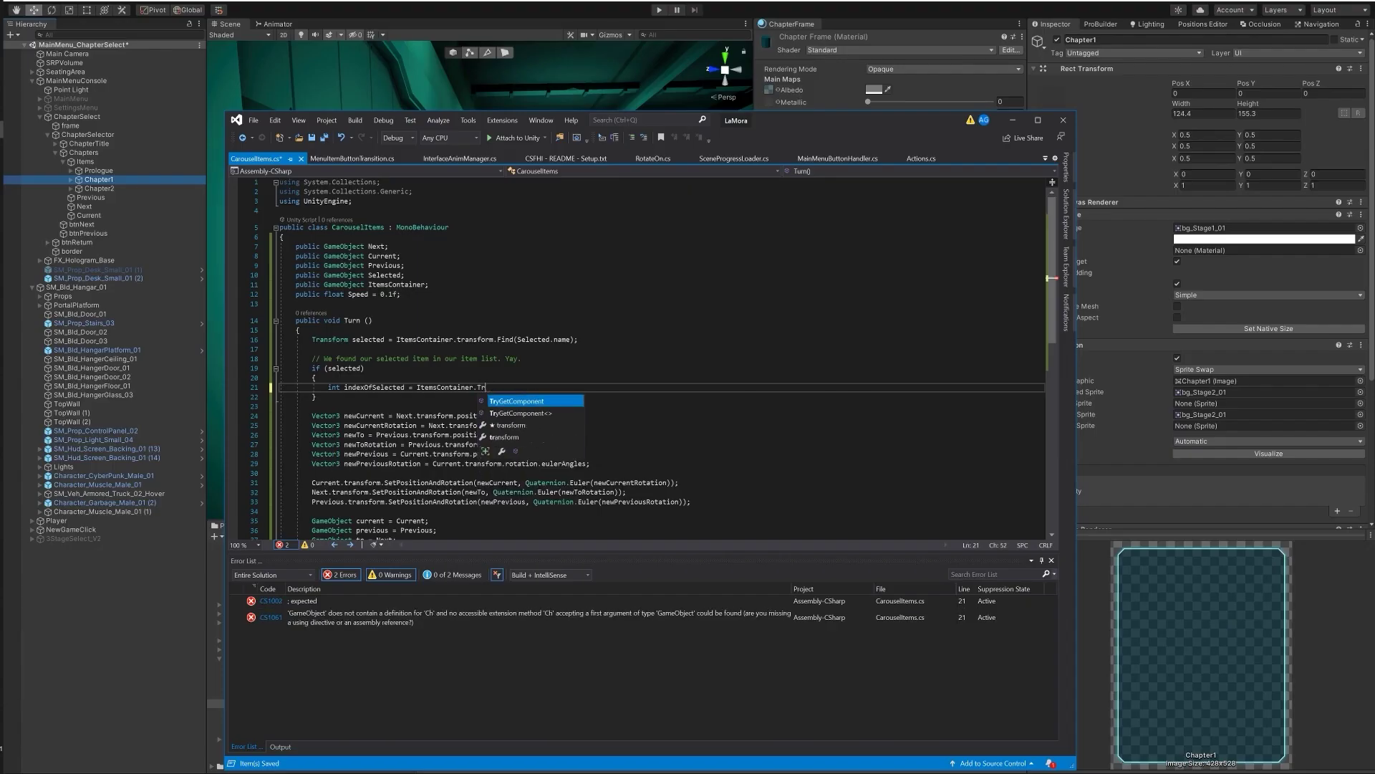
In CarouselItems.cs, rewrite the indexOfSelected assignment to read from selected rather than ItemsContainer.transform.
{"action": "type", "text": "d"}
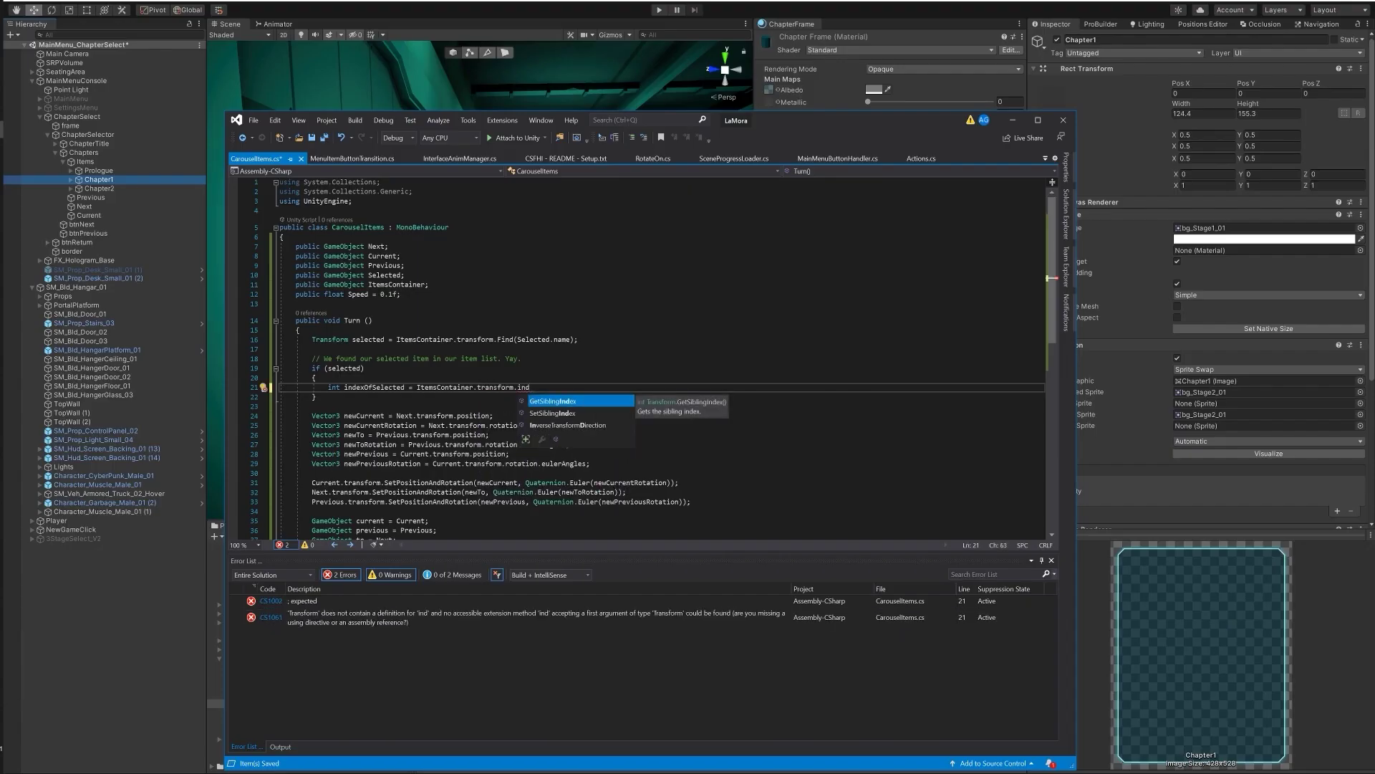
{"action": "key", "text": "ctrl+BackSpace"}
{"action": "key", "text": "ctrl+BackSpace"}
{"action": "key", "text": "ctrl+BackSpace"}
{"action": "key", "text": "ctrl+BackSpace"}
{"action": "key", "text": "ctrl+BackSpace"}
{"action": "type", "text": "selected.gameObject"}
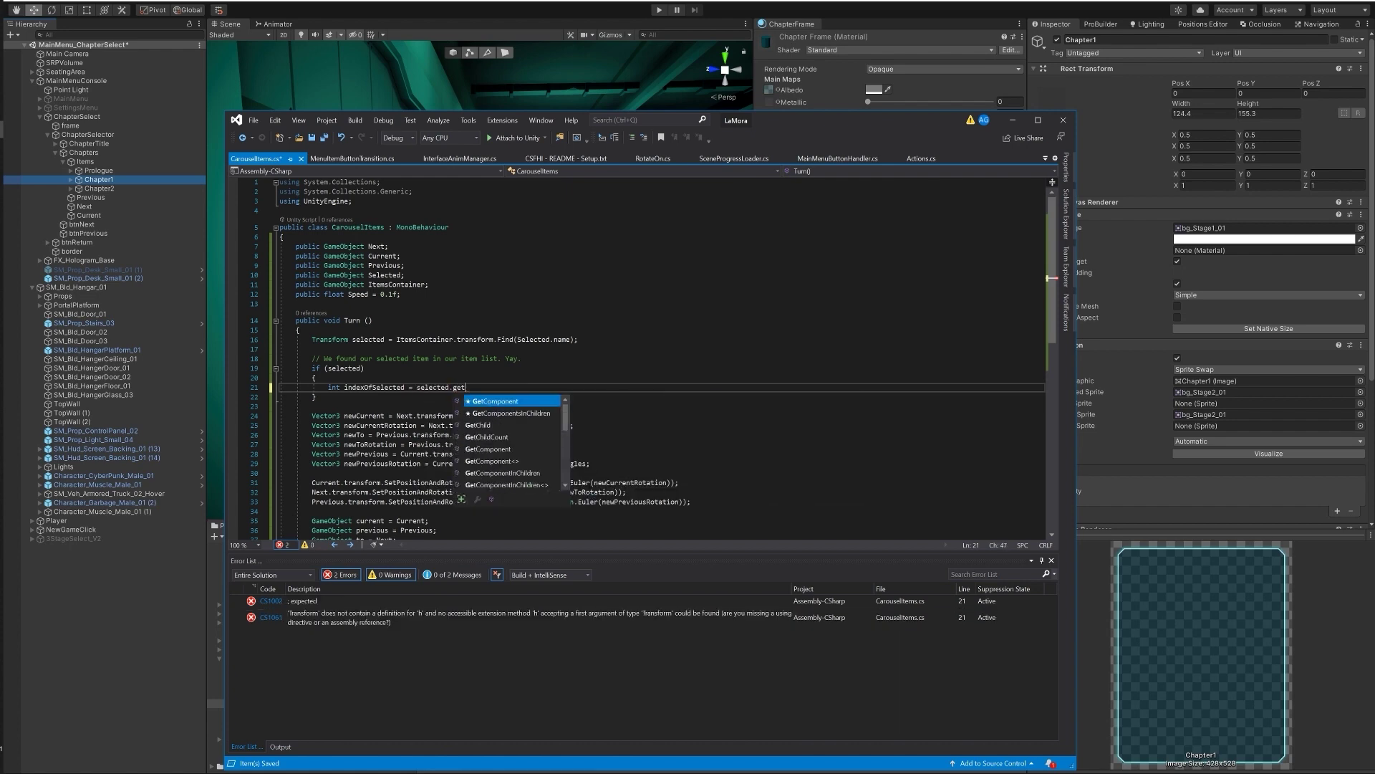
{"action": "key", "text": "Tab"}
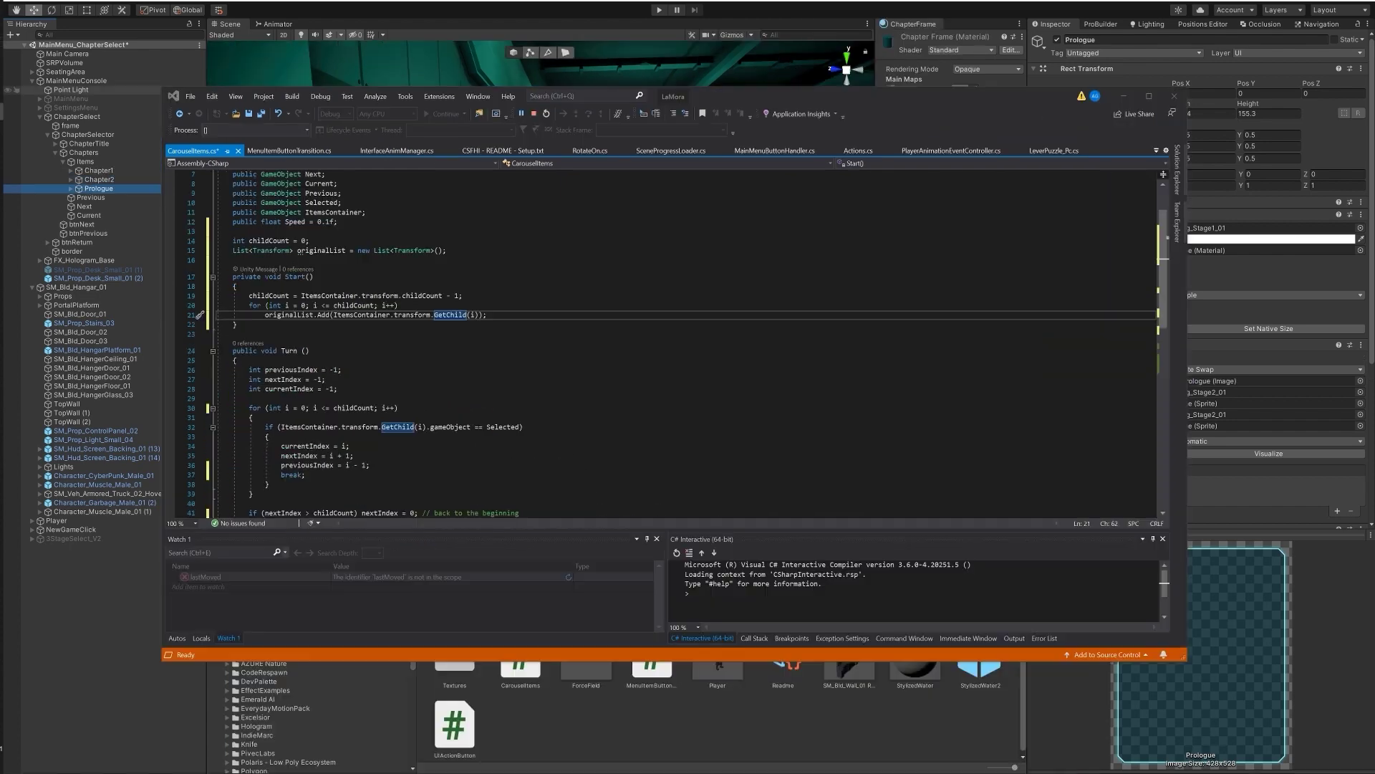
Put the currentIndex declaration first in Turn() and assign it originalList.IndexOf(Selected).
{"action": "scroll", "coordinate": [315, 341], "scroll_direction": "down", "scroll_amount": 1}
{"action": "left_click", "coordinate": [316, 341]}
{"action": "scroll", "coordinate": [315, 341], "scroll_direction": "down", "scroll_amount": 2}
{"action": "left_click", "coordinate": [238, 275]}
{"action": "key", "text": "Return"}
{"action": "key", "text": "ctrl+x"}
{"action": "key", "text": "ctrl+v"}
{"action": "type", "text": "originalList.IndexOf(Selected"}
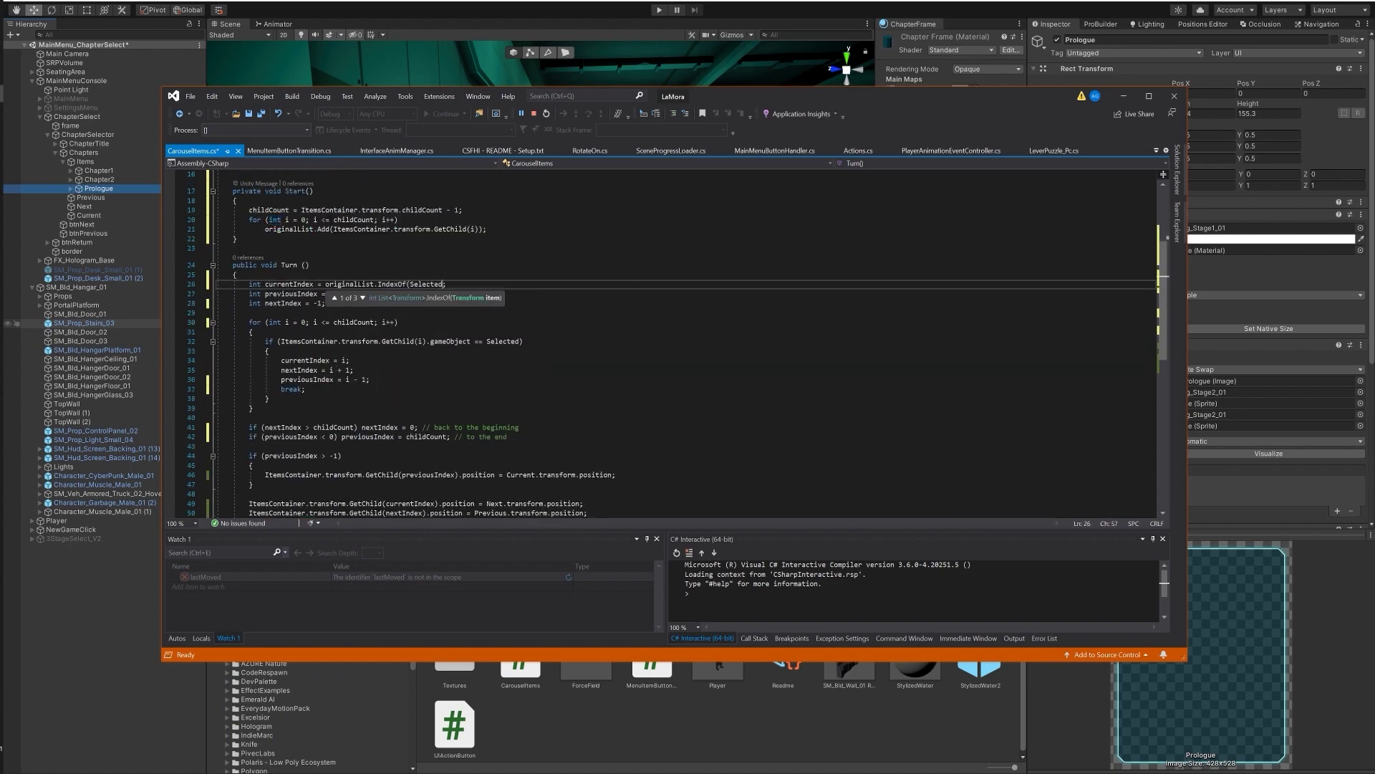
Change the type of the public Selected field to Transform.
{"action": "scroll", "coordinate": [315, 341], "scroll_direction": "up", "scroll_amount": 5}
{"action": "double_click", "coordinate": [281, 267]}
{"action": "type", "text": "Transform"}
Assign currentIndex - 1 to previousIndex and currentIndex + 1 to nextIndex, and remove the for loop from Turn().
{"action": "scroll", "coordinate": [315, 341], "scroll_direction": "down", "scroll_amount": 4}
{"action": "left_click", "coordinate": [331, 339]}
{"action": "type", "text": "currentIndex - 1"}
{"action": "left_click", "coordinate": [321, 349]}
{"action": "type", "text": "ci"}
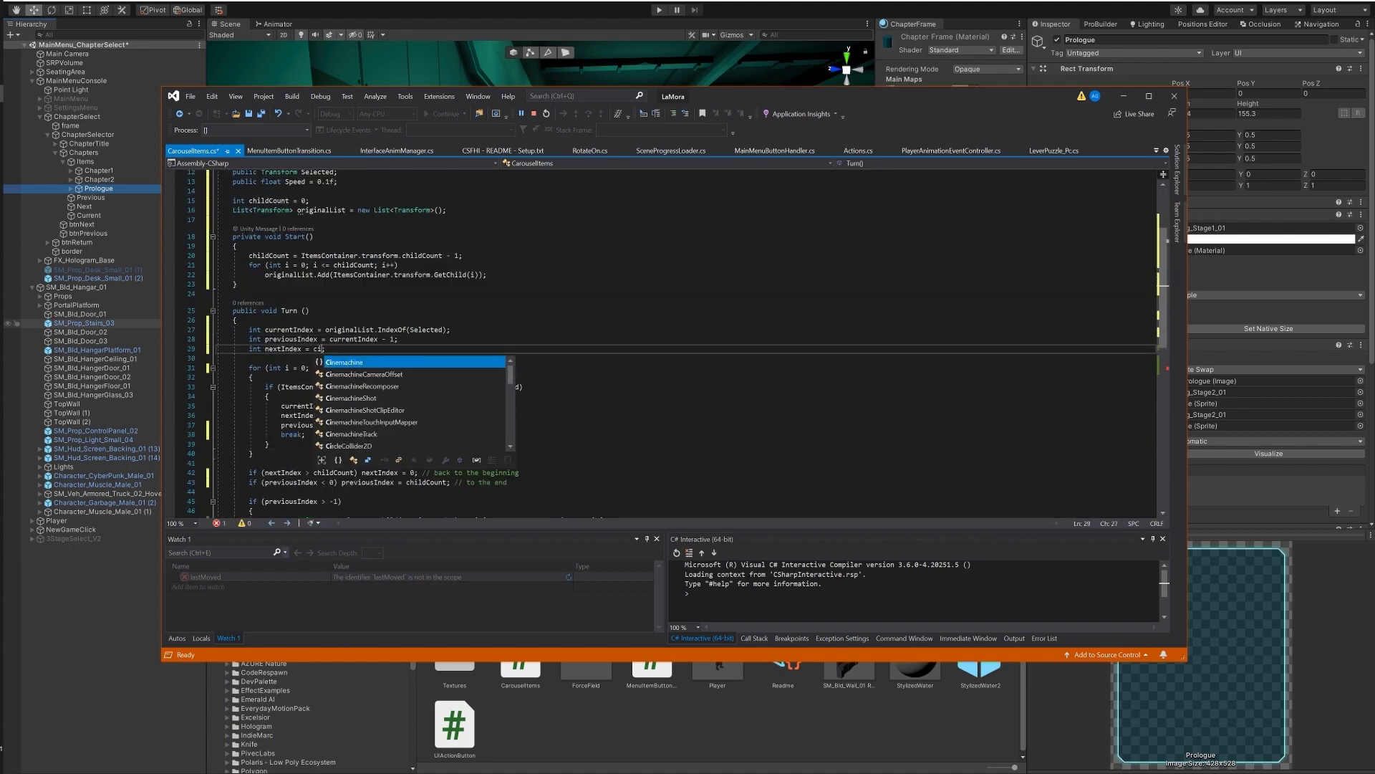
{"action": "type", "text": "rrentIndex + 1;"}
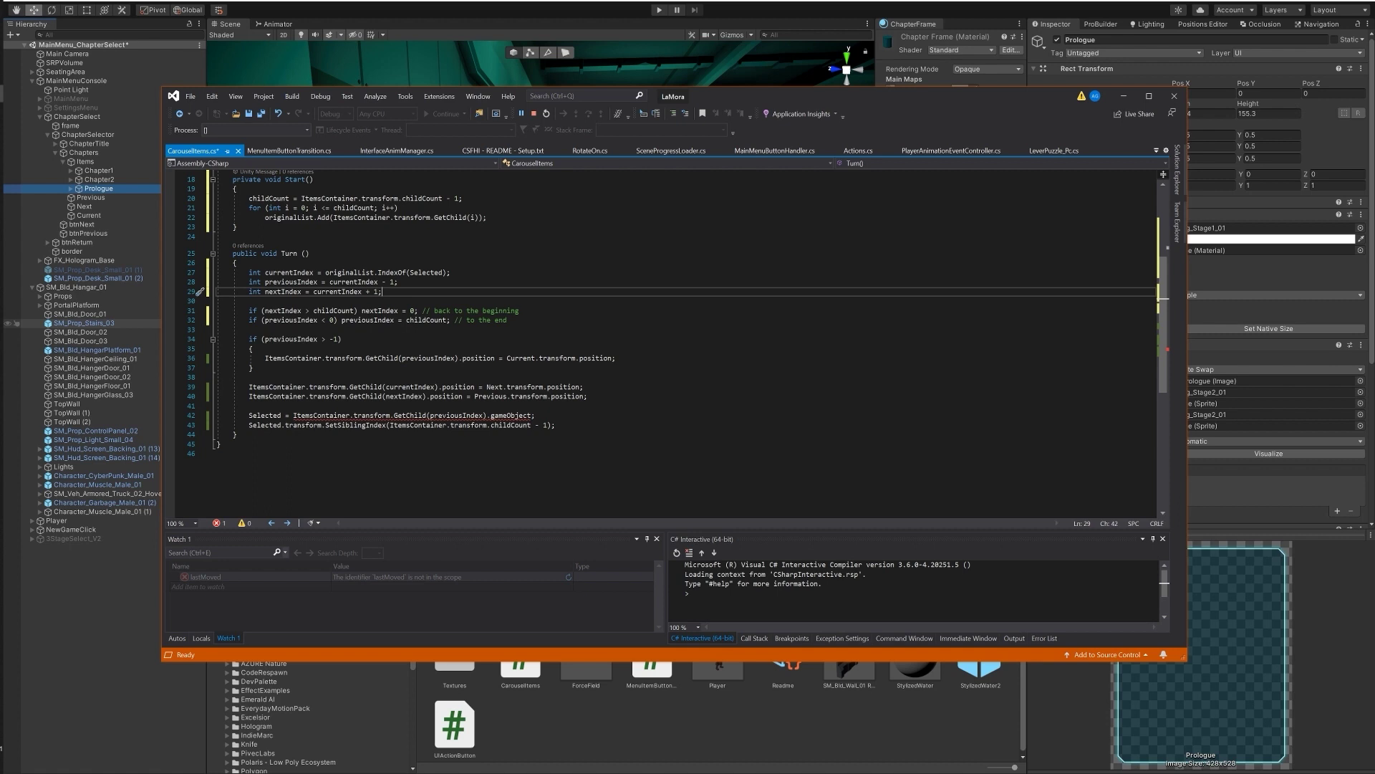
Delete the line in Turn() that wraps previousIndex to childCount when it is below 0.
{"action": "key", "text": "Down"}
{"action": "key", "text": "Down"}
{"action": "key", "text": "Down"}
{"action": "key", "text": "Down"}
{"action": "key", "text": "Up"}
{"action": "key", "text": "Home"}
{"action": "key", "text": "shift+Down"}
{"action": "key", "text": "Delete"}
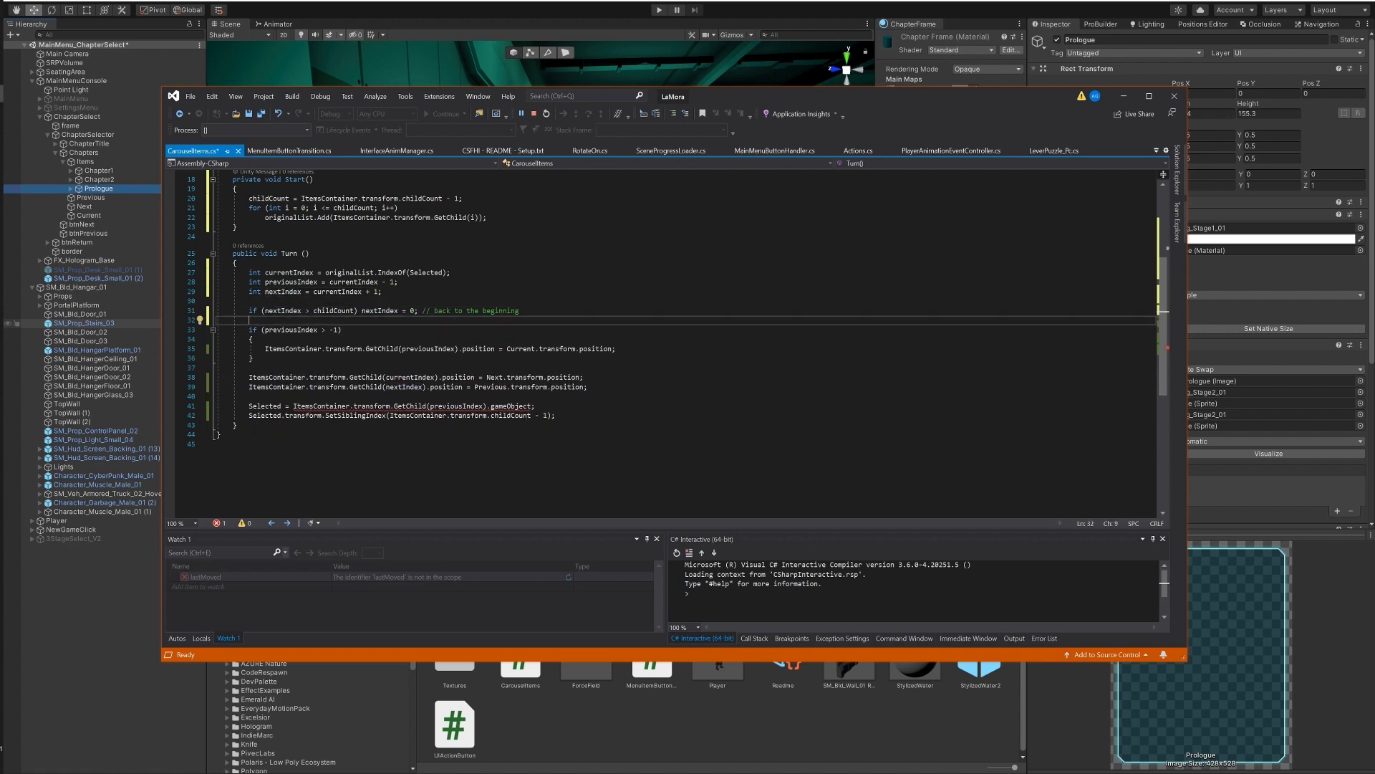
Insert a Find( call before GetChild(previousIndex) in the line that positions the previous item.
{"action": "left_click", "coordinate": [365, 349]}
{"action": "key", "text": "Left"}
{"action": "type", "text": "FInd("}
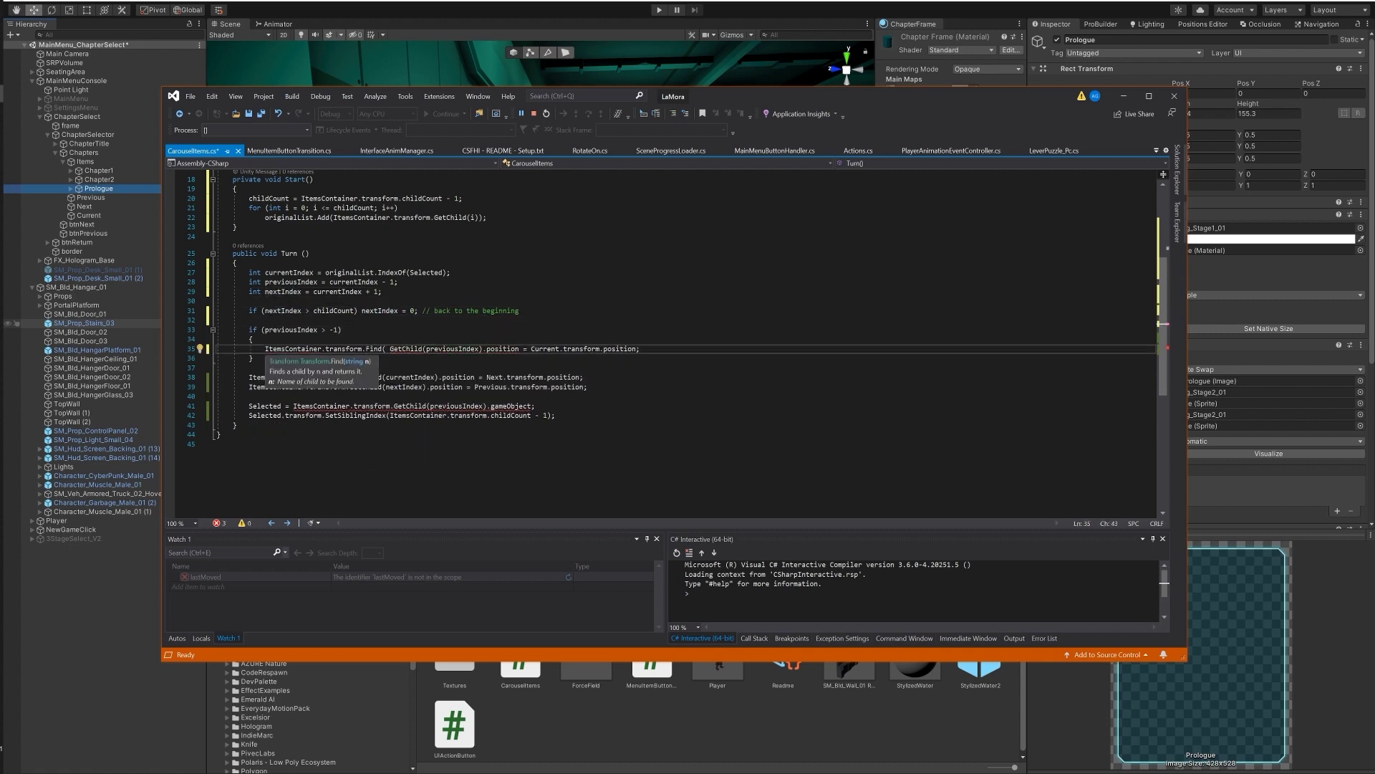
{"action": "left_click", "coordinate": [383, 292]}
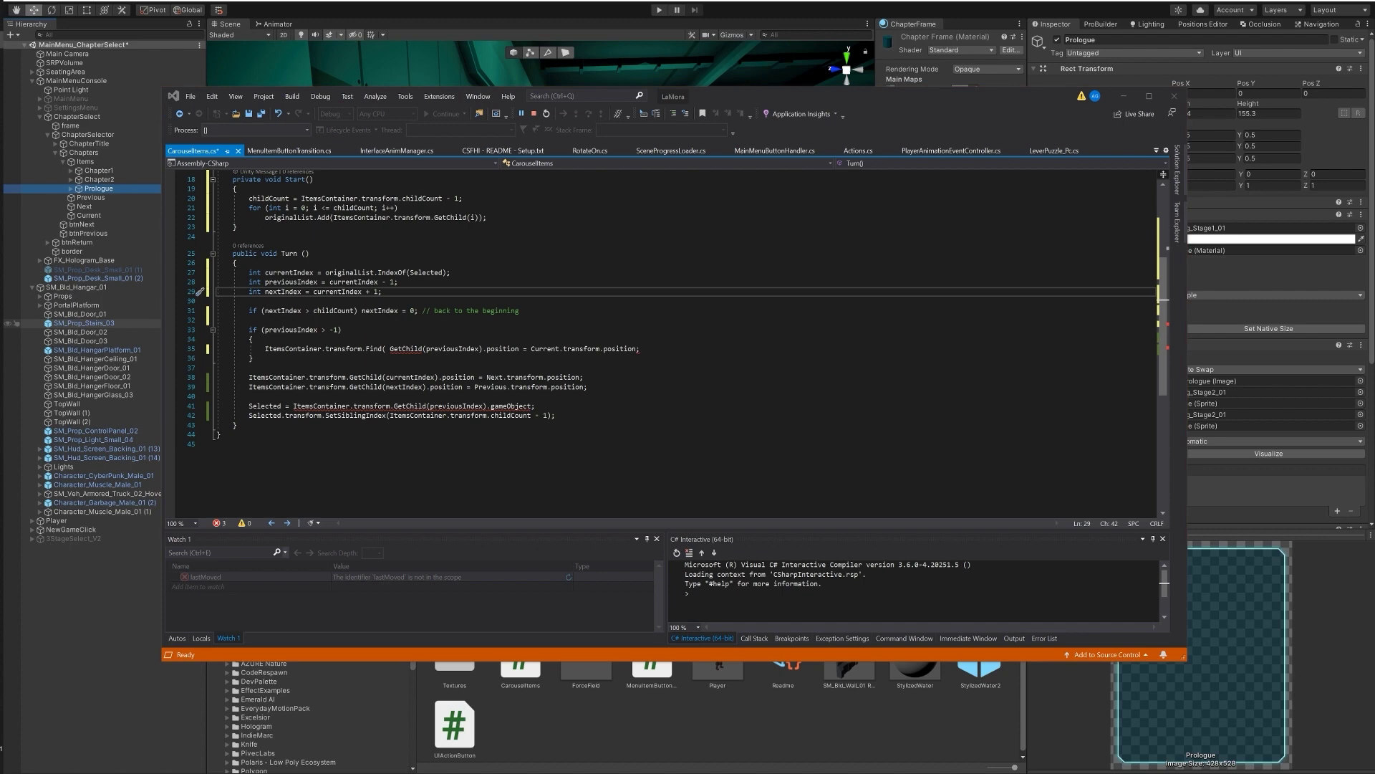
Switch to Unity and rename Previous, Next and Current under Chapters to PreviousMarker, NextMarker and CurrentMarker.
{"action": "key", "text": "alt+Tab"}
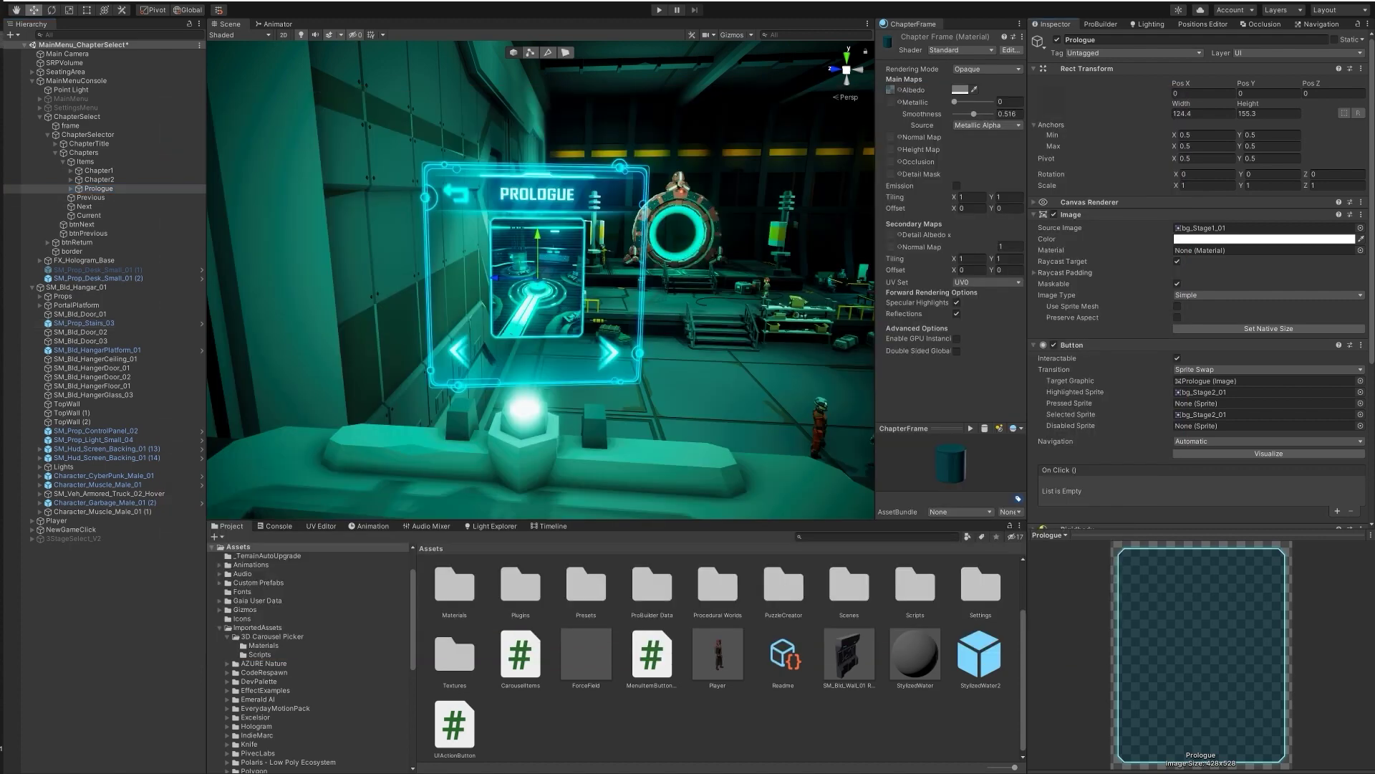
{"action": "left_click", "coordinate": [83, 153]}
{"action": "left_click", "coordinate": [91, 198]}
{"action": "left_click", "coordinate": [85, 206]}
{"action": "left_click", "coordinate": [89, 215]}
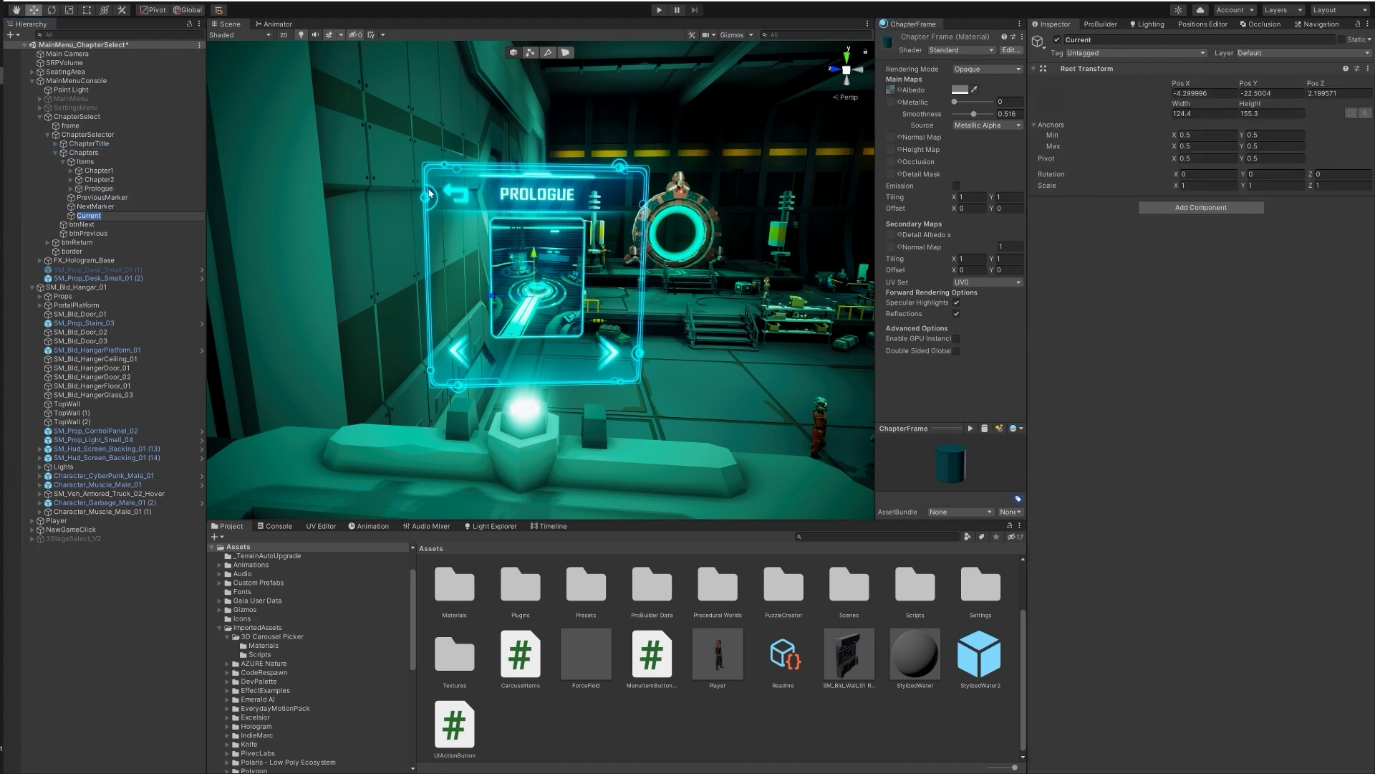
Assign NextMarker, PreviousMarker and CurrentMarker to their matching slots in the Chapters object's Carousel Items script.
{"action": "left_click", "coordinate": [84, 152]}
{"action": "left_click_drag", "start_coordinate": [96, 206], "coordinate": [1203, 146]}
{"action": "left_click_drag", "start_coordinate": [100, 198], "coordinate": [1204, 168]}
{"action": "left_click_drag", "start_coordinate": [99, 216], "coordinate": [1203, 157]}
Move Prologue to the first place under Items and test the chapter carousel in Play mode.
{"action": "left_click", "coordinate": [115, 188]}
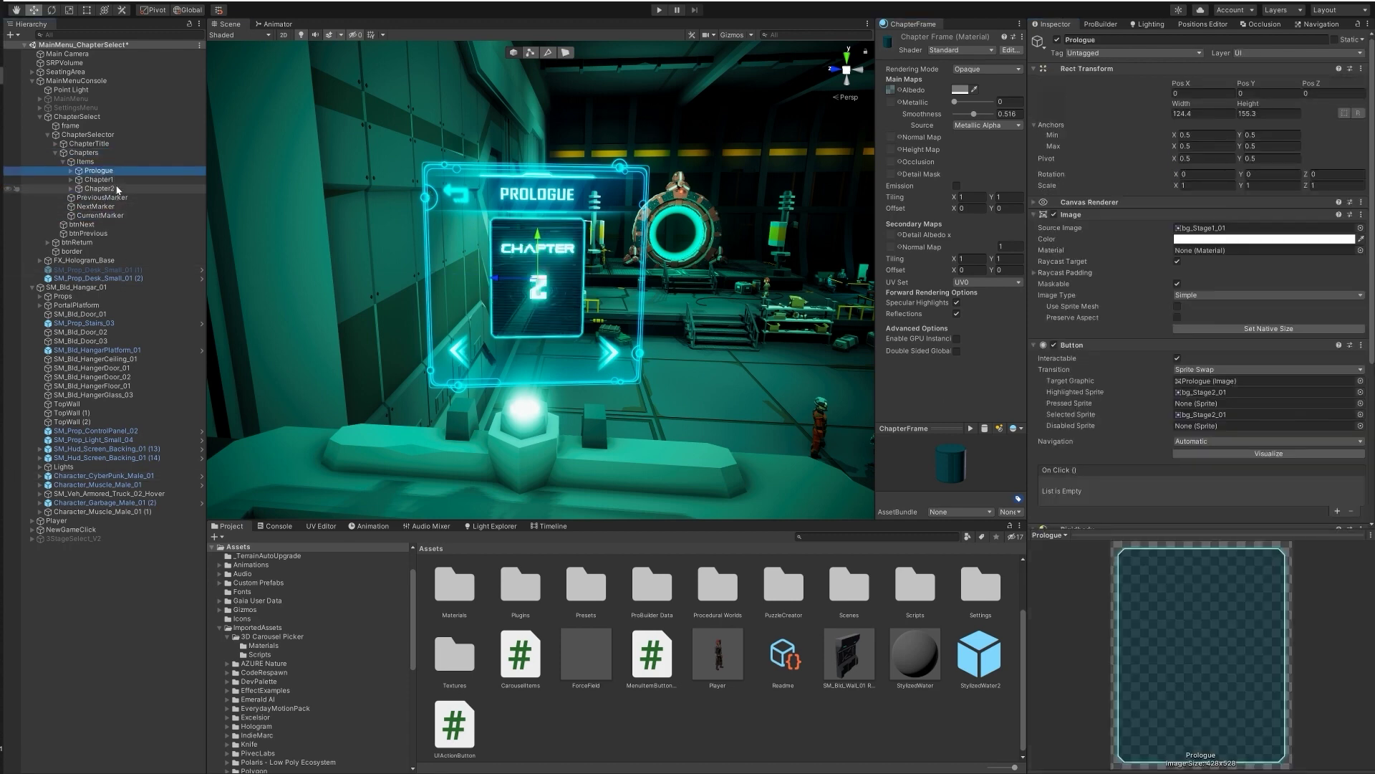
{"action": "key", "text": "ctrl+p"}
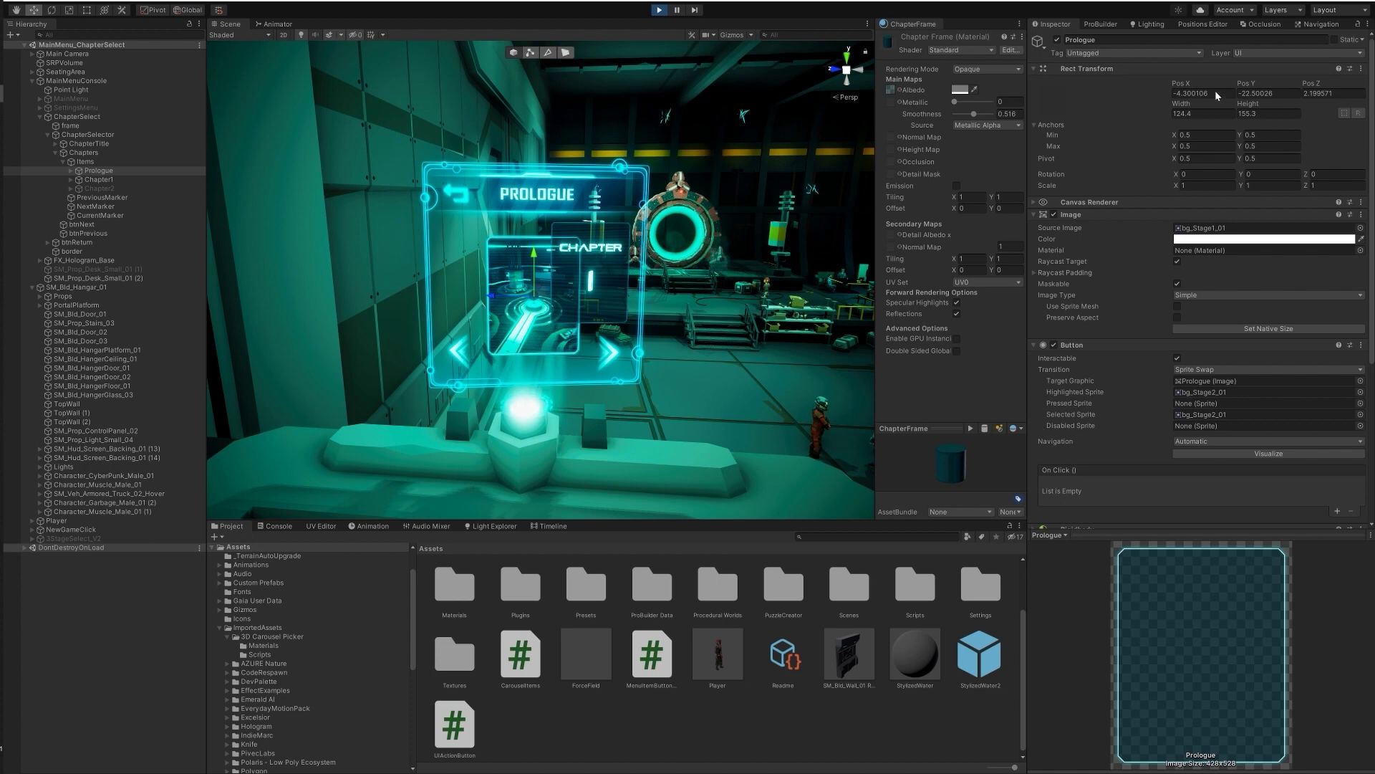
{"action": "key", "text": "ctrl+p"}
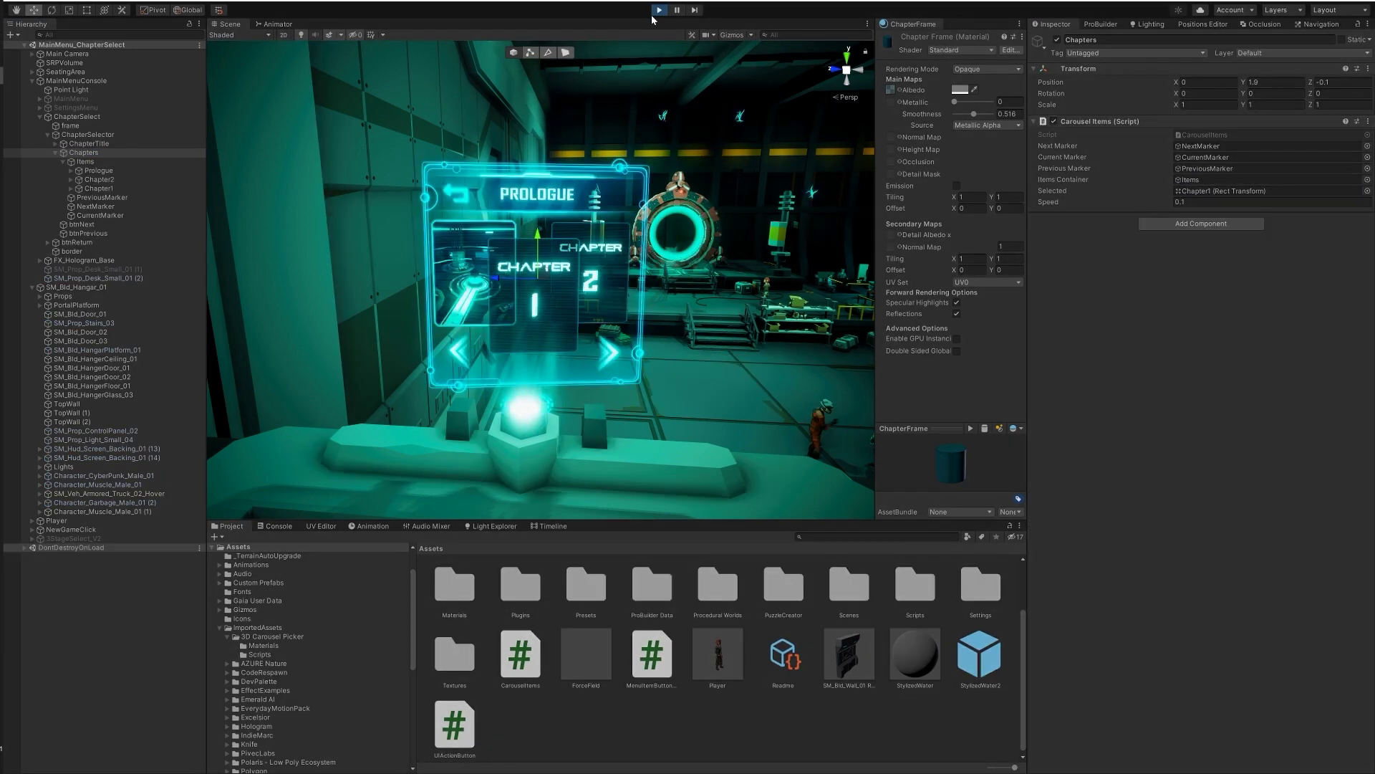
{"action": "left_click", "coordinate": [657, 11]}
Switch to Visual Studio, clear the commented-out code at the start of Turn and begin a public int declaration there.
{"action": "key", "text": "alt+Tab"}
{"action": "scroll", "coordinate": [688, 336], "scroll_direction": "down", "scroll_amount": 8}
{"action": "left_click", "coordinate": [251, 254]}
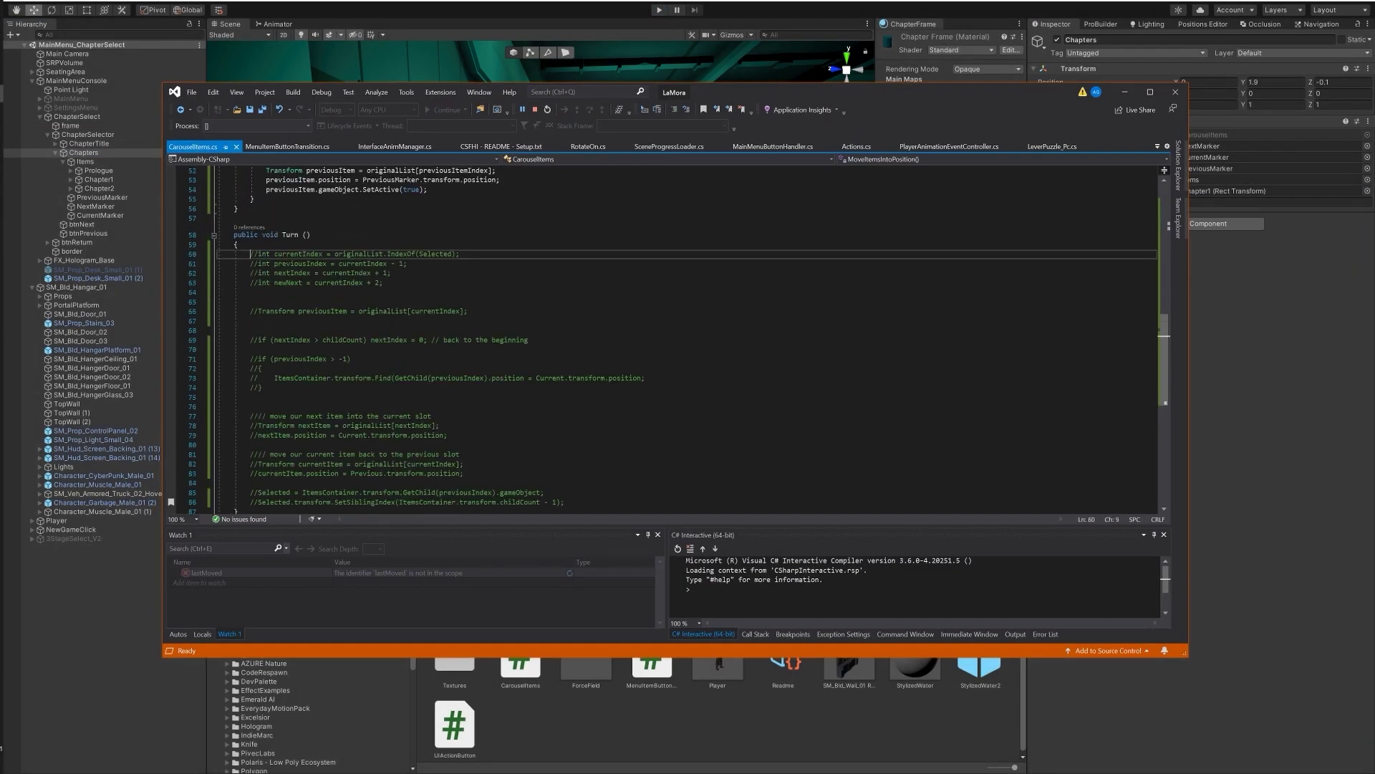
{"action": "key", "text": "Delete"}
{"action": "type", "text": "public int curren"}
In Unity's Play mode, set the On Click of btnPrevious and btnNext to CarouselItems.Turn, with its boolean argument enabled only for btnNext.
{"action": "left_click", "coordinate": [659, 10]}
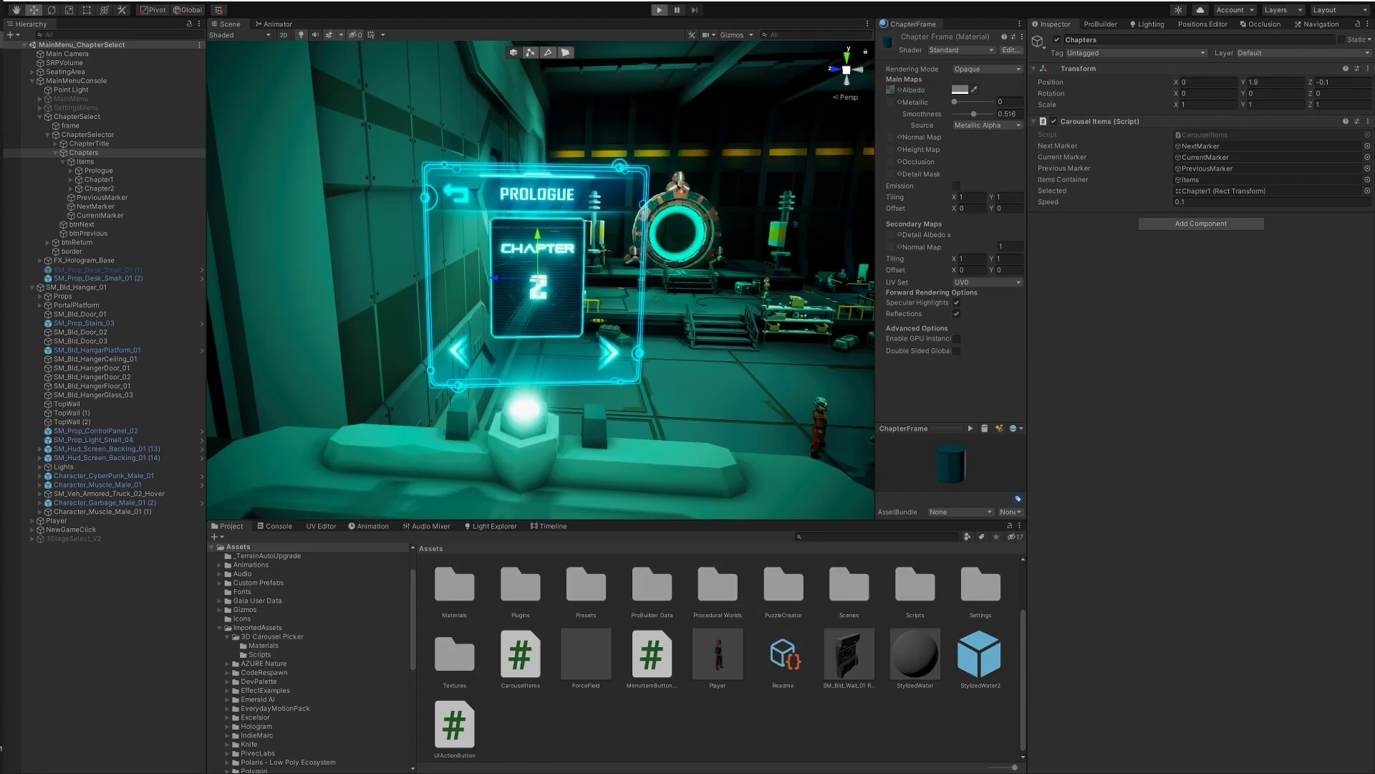
{"action": "left_click", "coordinate": [673, 401]}
{"action": "left_click", "coordinate": [88, 233]}
{"action": "left_click", "coordinate": [1179, 429]}
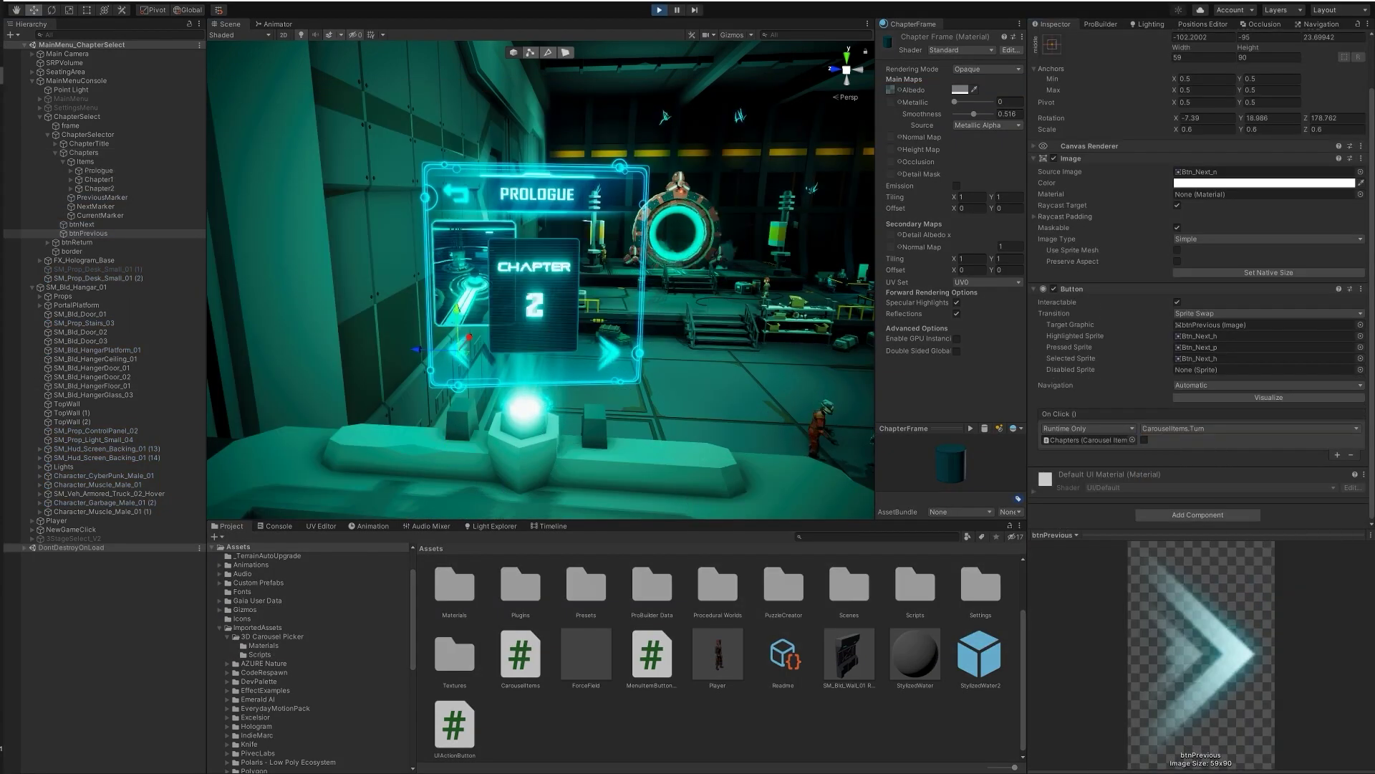
{"action": "left_click", "coordinate": [1144, 440]}
{"action": "left_click", "coordinate": [81, 224]}
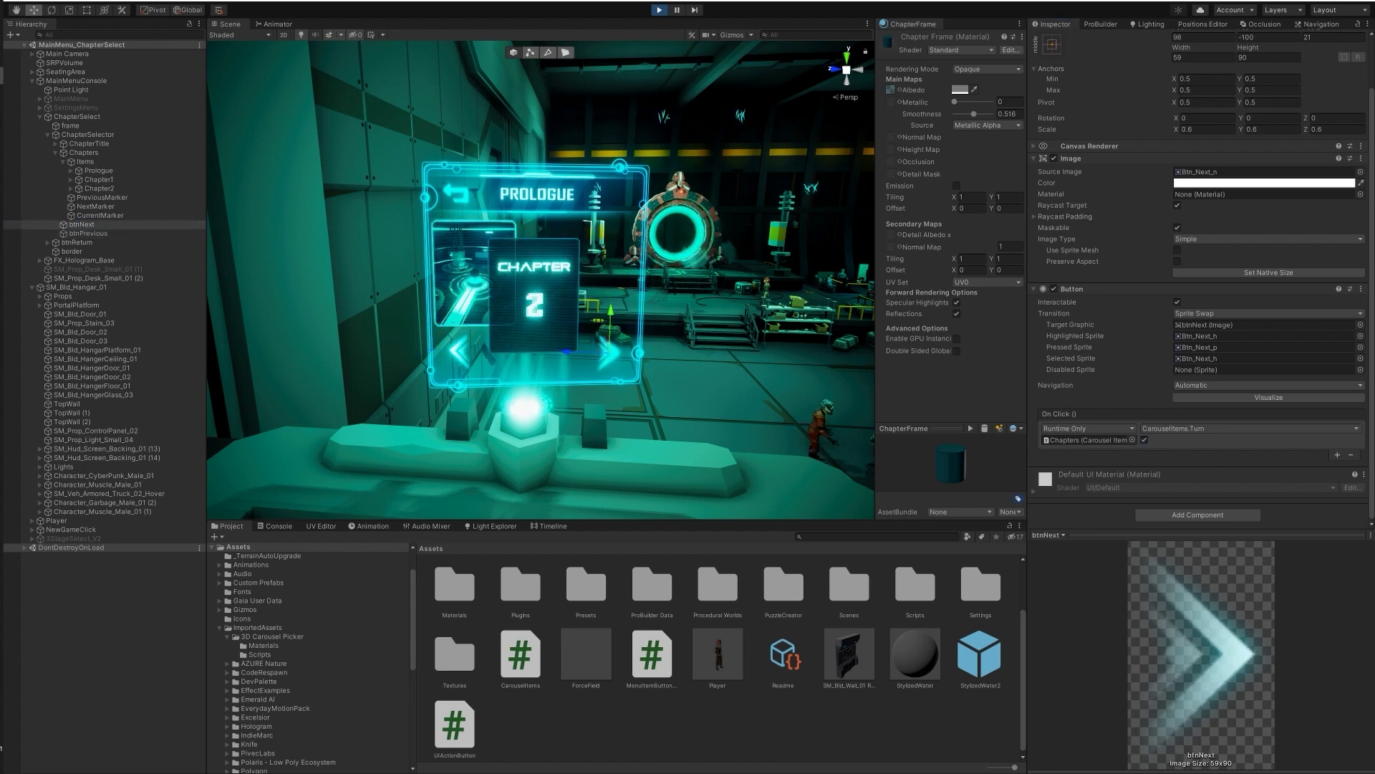
{"action": "key", "text": "alt+Tab"}
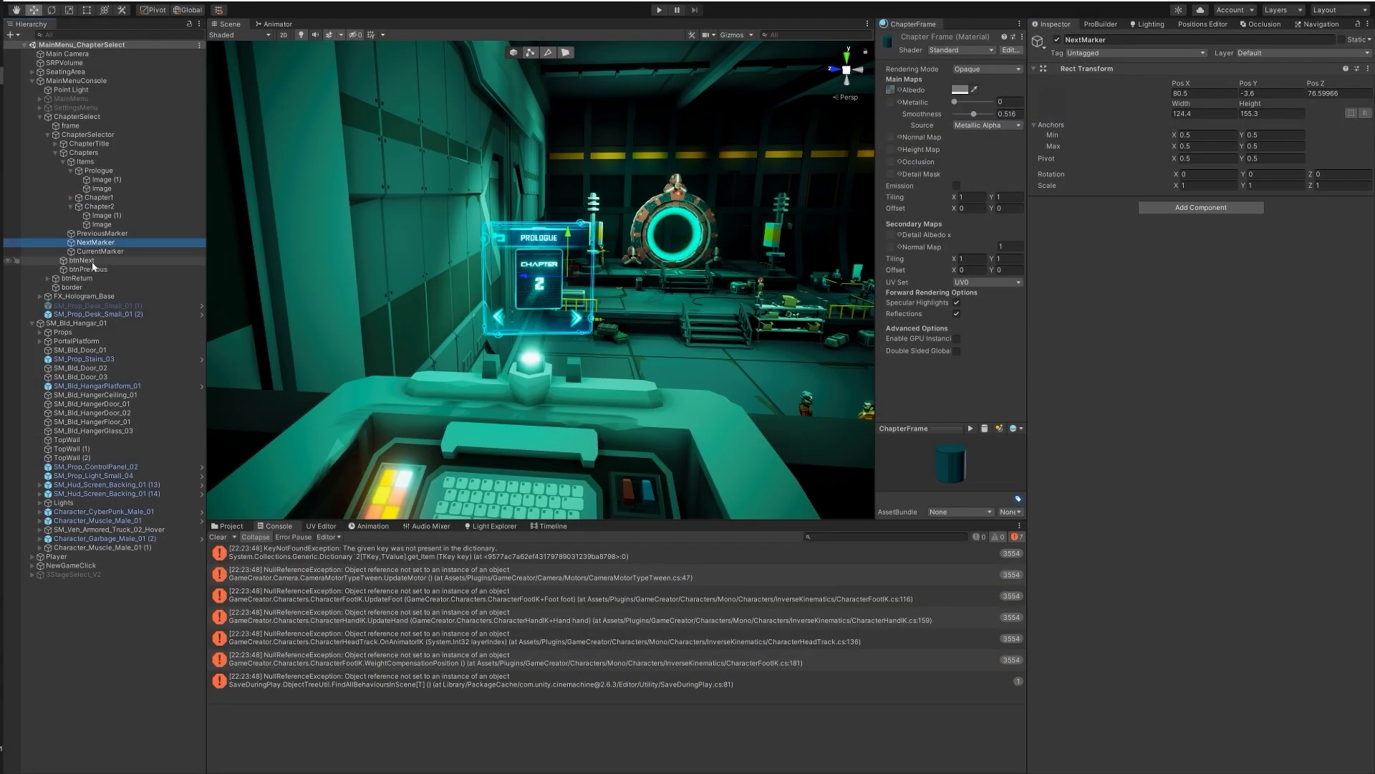
{"action": "left_click", "coordinate": [83, 261]}
{"action": "scroll", "coordinate": [1081, 283], "scroll_direction": "down", "scroll_amount": 5}
{"action": "left_click", "coordinate": [88, 270]}
{"action": "left_click", "coordinate": [1080, 280]}
Remove the Image component from the Chapter2 object under Items.
{"action": "left_click", "coordinate": [99, 206]}
{"action": "scroll", "coordinate": [1098, 300], "scroll_direction": "up", "scroll_amount": 5}
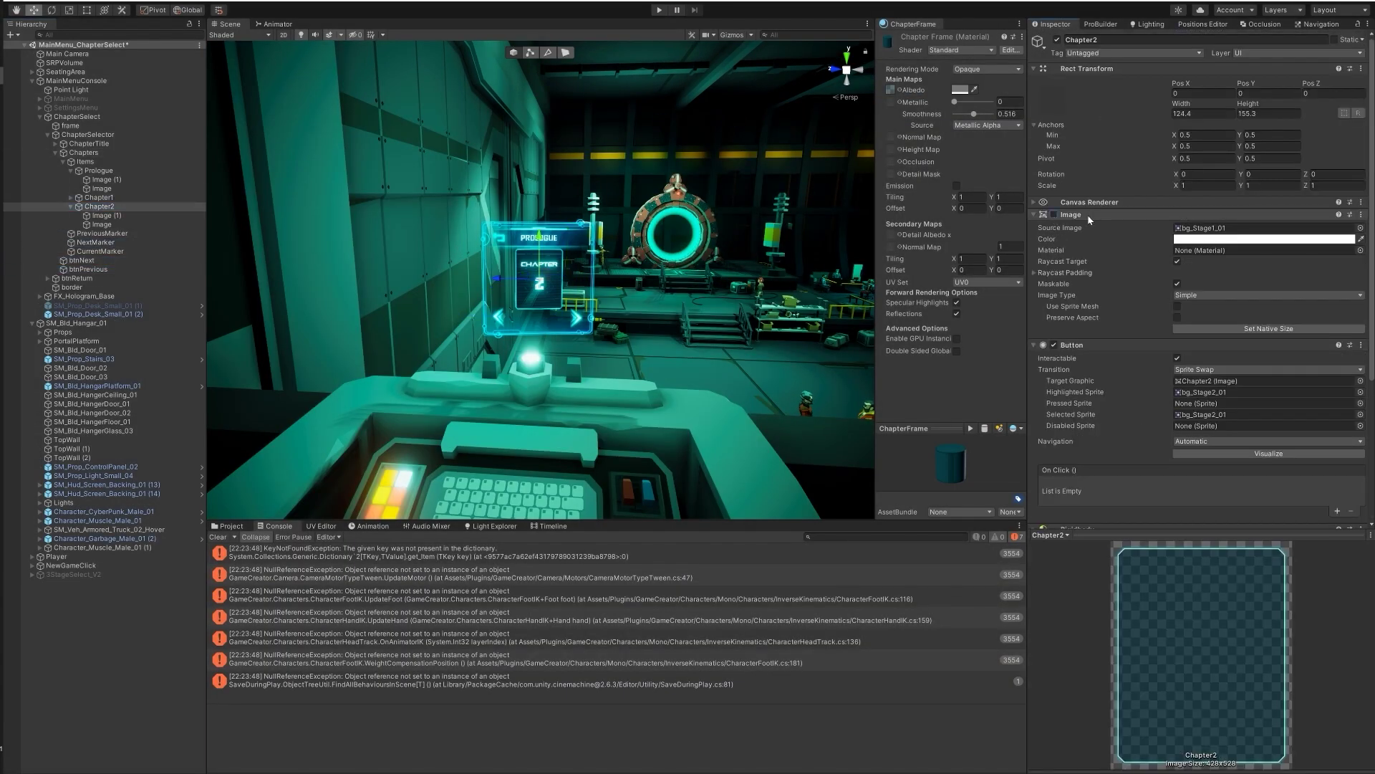
{"action": "left_click", "coordinate": [230, 526]}
{"action": "left_click", "coordinate": [1202, 392]}
{"action": "left_click", "coordinate": [100, 252]}
{"action": "left_click", "coordinate": [1055, 214]}
{"action": "left_click", "coordinate": [98, 206]}
{"action": "left_click", "coordinate": [1361, 215]}
{"action": "left_click", "coordinate": [1286, 240]}
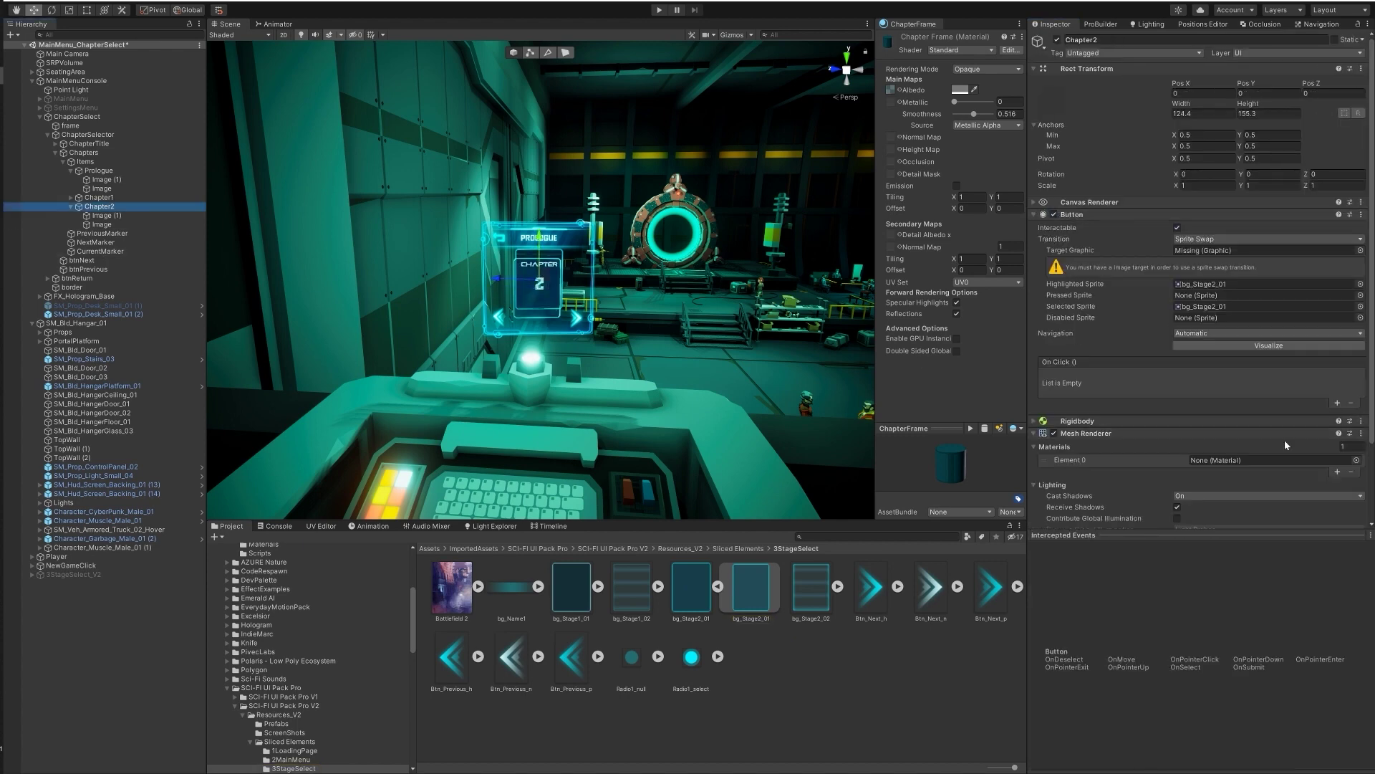
Remove the Image component from the Chapter1 and Prologue objects as well.
{"action": "left_click", "coordinate": [1287, 445]}
{"action": "left_click_drag", "start_coordinate": [93, 252], "coordinate": [91, 252]}
{"action": "left_click", "coordinate": [99, 252]}
{"action": "left_click", "coordinate": [103, 207]}
{"action": "left_click", "coordinate": [99, 198]}
{"action": "right_click", "coordinate": [1071, 215]}
{"action": "left_click", "coordinate": [1161, 220]}
{"action": "left_click", "coordinate": [115, 172]}
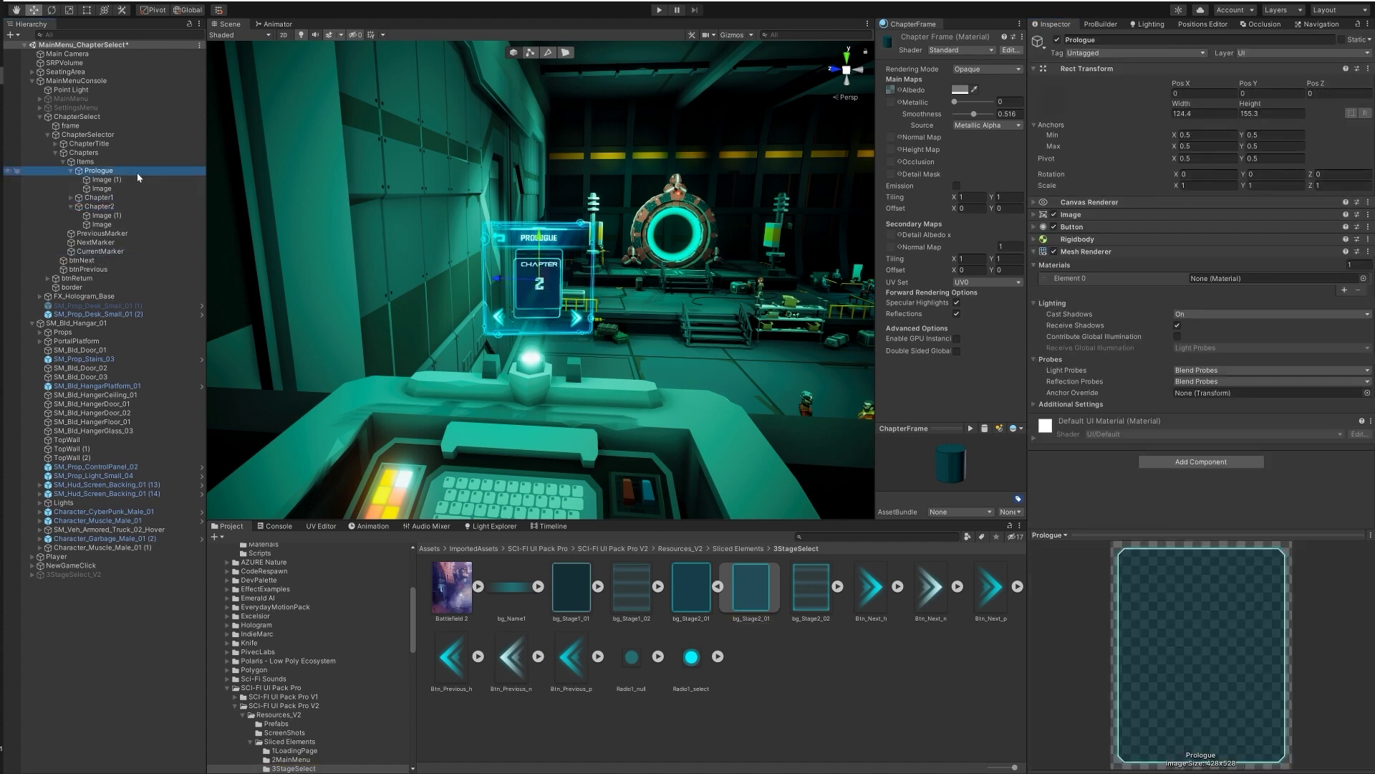
{"action": "right_click", "coordinate": [1071, 215]}
{"action": "left_click", "coordinate": [1160, 220]}
Move one chapter's Image child under CurrentMarker and delete the Image children of the other chapters.
{"action": "left_click_drag", "start_coordinate": [108, 189], "coordinate": [108, 252]}
{"action": "left_click", "coordinate": [103, 216]}
{"action": "key", "text": "Delete"}
{"action": "left_click", "coordinate": [71, 188]}
{"action": "left_click", "coordinate": [111, 207]}
{"action": "key", "text": "Delete"}
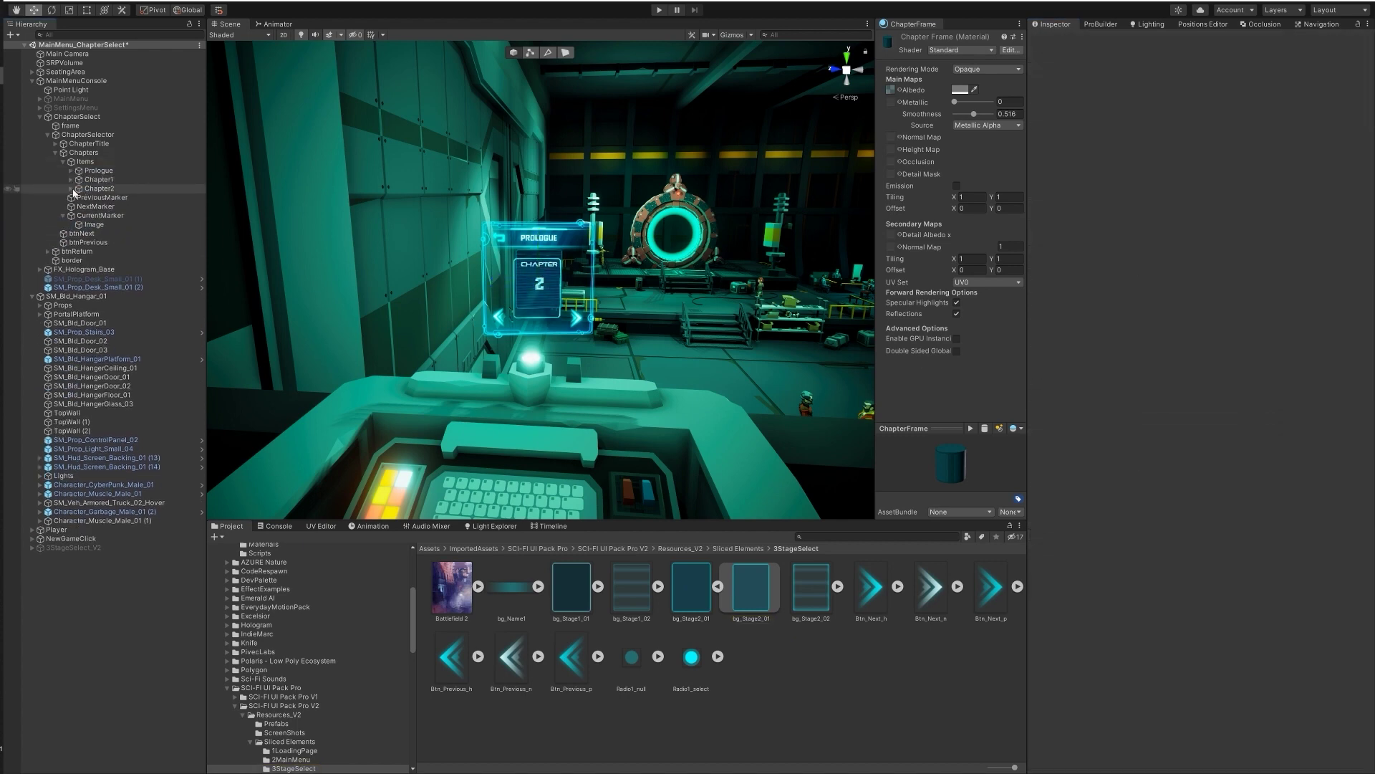
Assign Prologue to the Selected slot of Chapters' Carousel Items script and start Play mode.
{"action": "left_click", "coordinate": [84, 153]}
{"action": "left_click_drag", "start_coordinate": [99, 171], "coordinate": [1219, 191]}
{"action": "key", "text": "ctrl+p"}
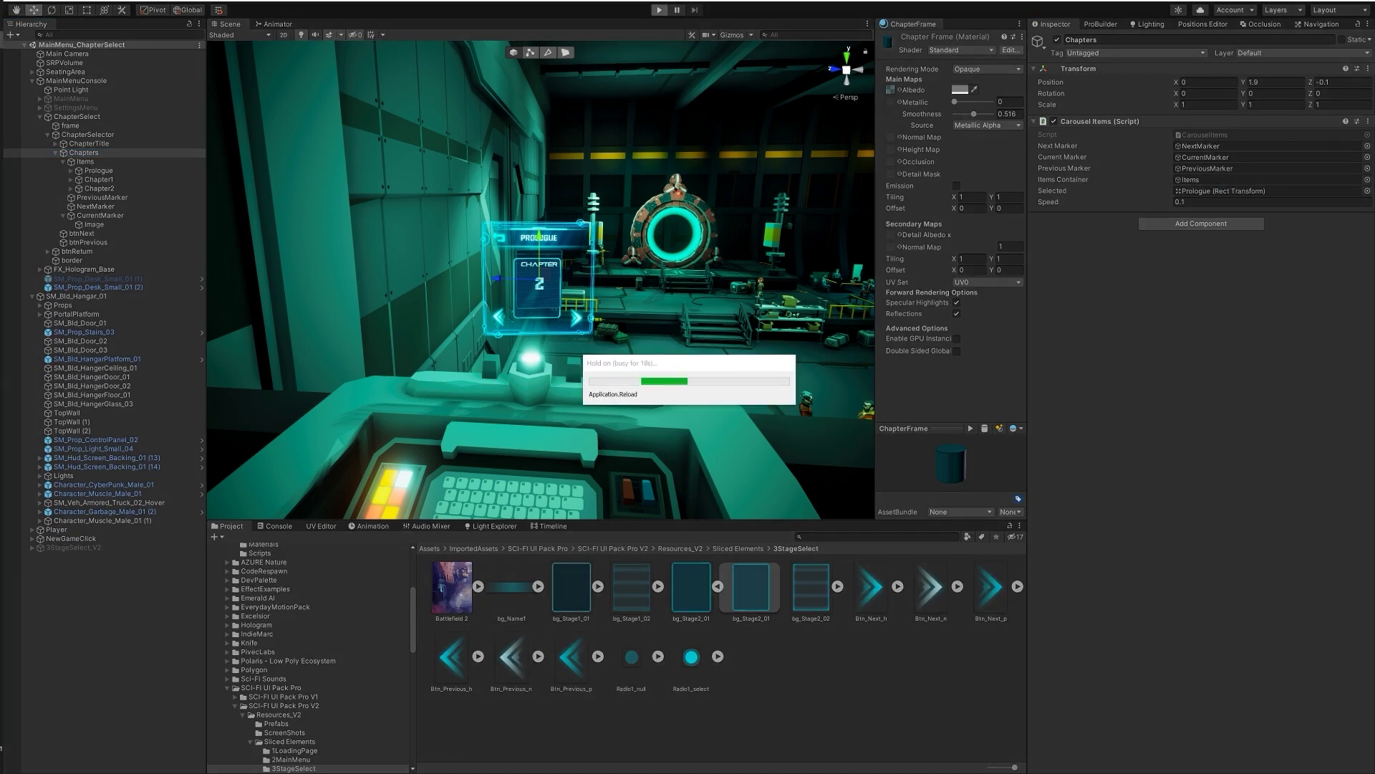
In Play mode, try adding a copy of the frame image to each chapter card, positioned at 0, and leave Play mode.
{"action": "left_click", "coordinate": [70, 170]}
{"action": "left_click", "coordinate": [71, 188]}
{"action": "left_click", "coordinate": [71, 207]}
{"action": "left_click", "coordinate": [94, 251]}
{"action": "key", "text": "ctrl+d"}
{"action": "left_click_drag", "start_coordinate": [95, 261], "coordinate": [111, 219]}
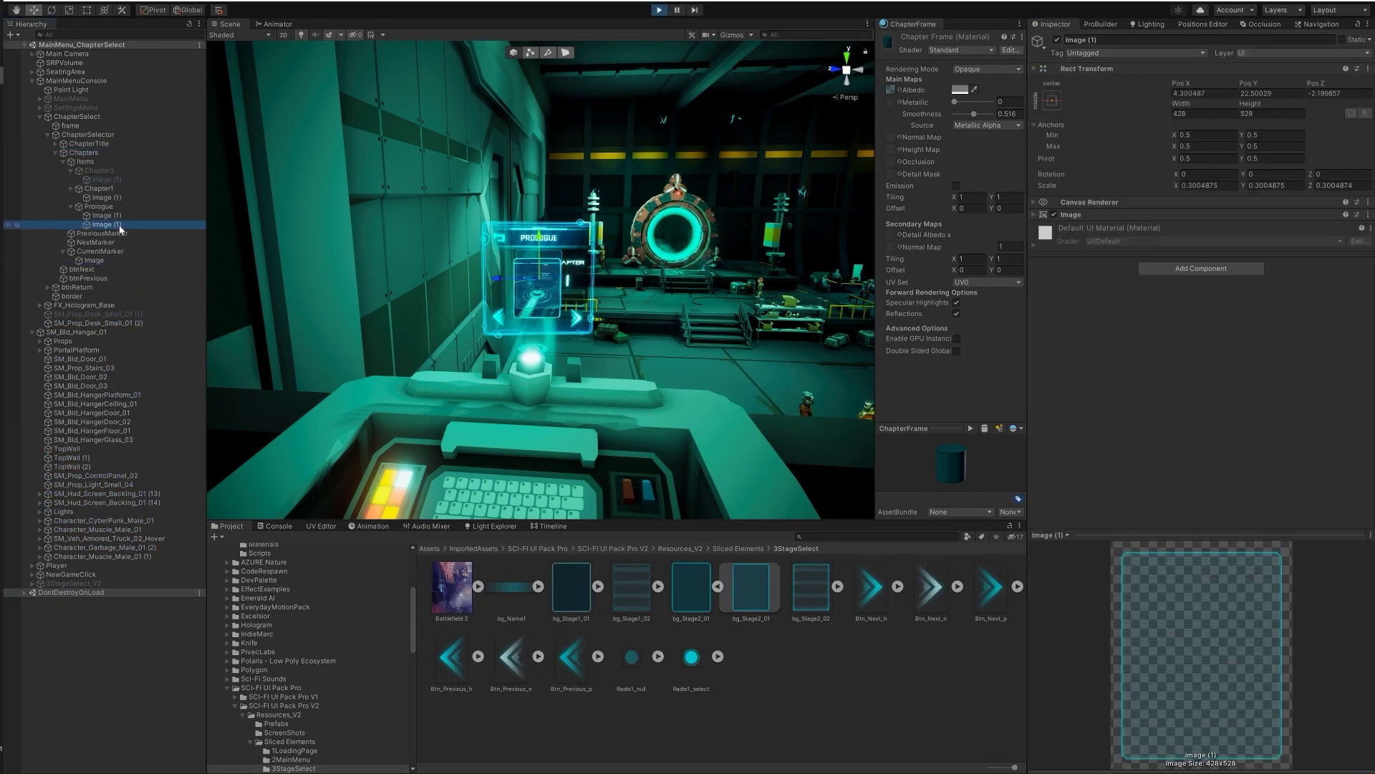
{"action": "left_click", "coordinate": [1272, 93]}
{"action": "type", "text": "0"}
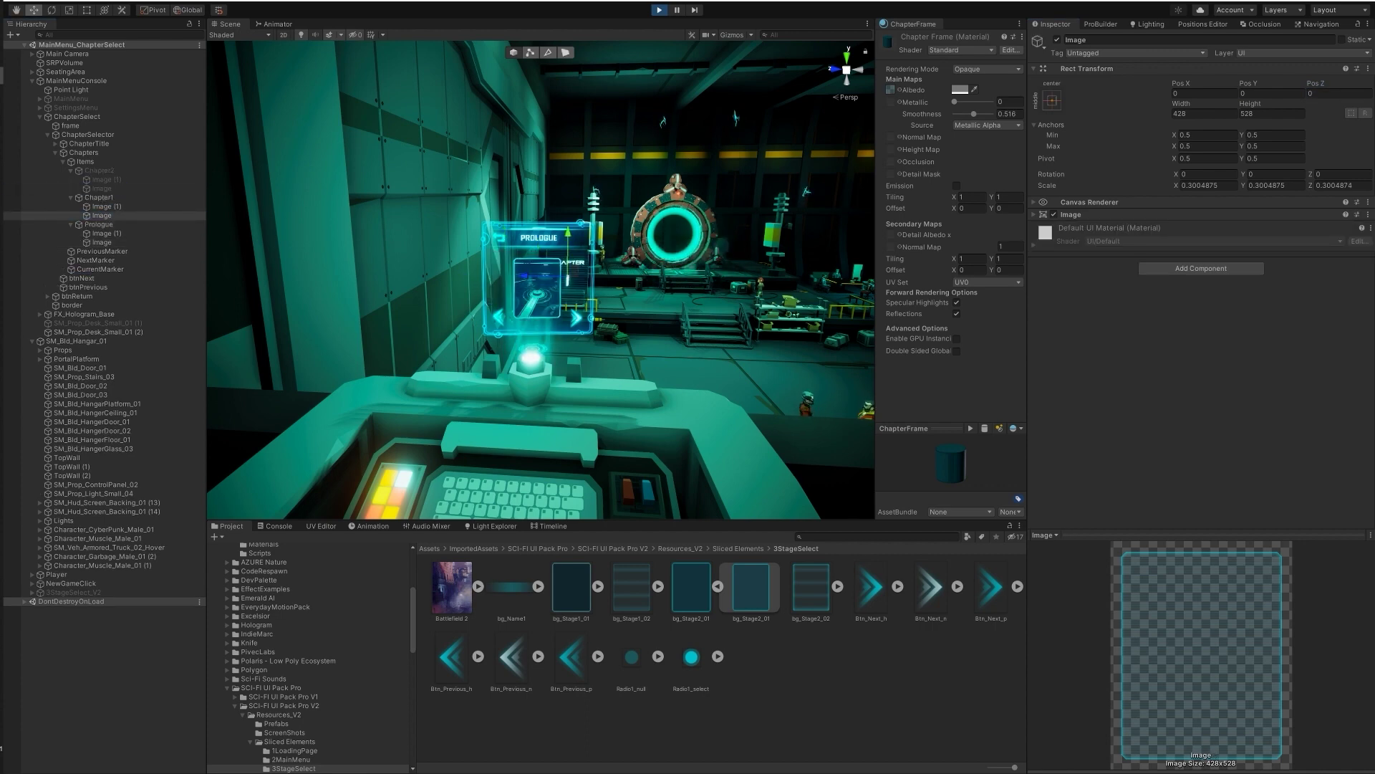
{"action": "key", "text": "ctrl+p"}
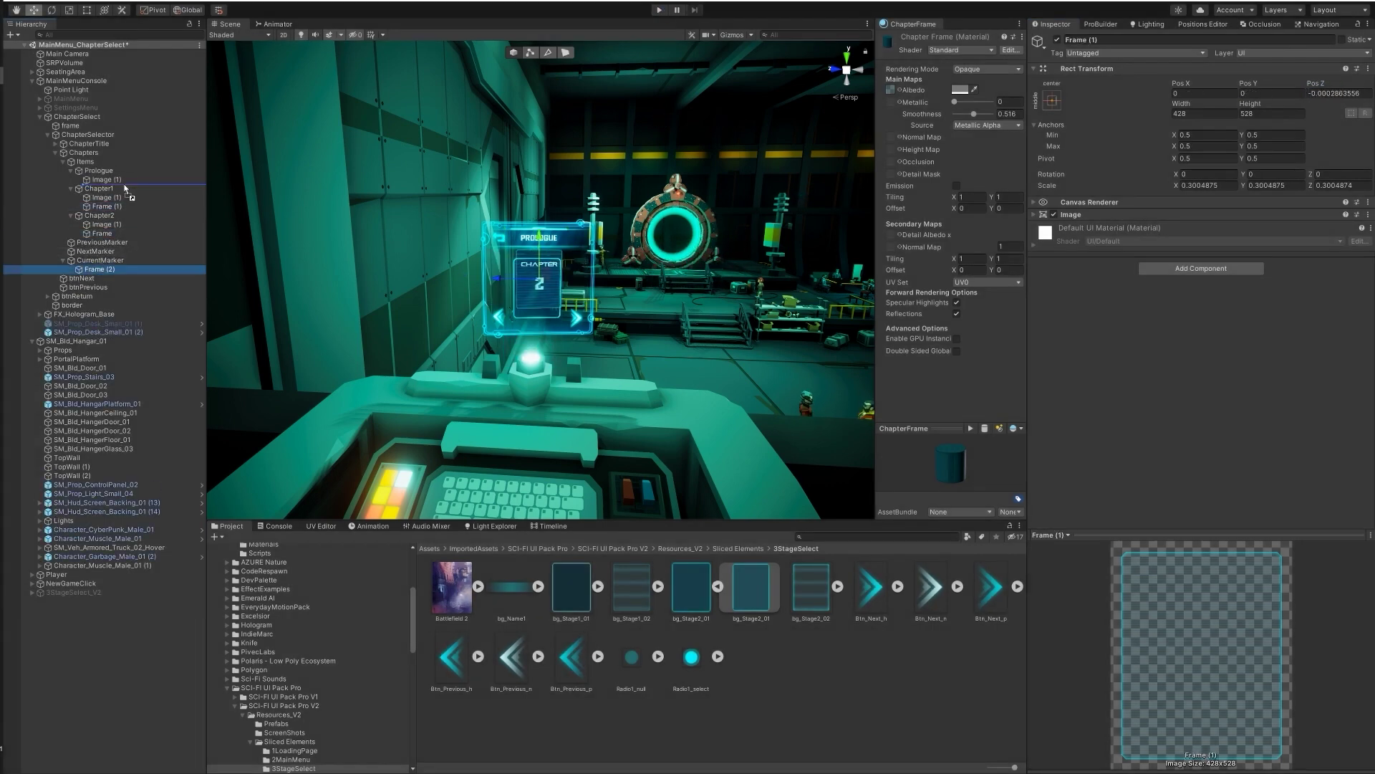
Rename the chapter cards' background images to BG and set the Carousel Items Speed on Chapters to 0.3.
{"action": "left_click", "coordinate": [108, 233]}
{"action": "type", "text": "BG"}
{"action": "key", "text": "Return"}
{"action": "left_click", "coordinate": [129, 152]}
{"action": "left_click", "coordinate": [1271, 202]}
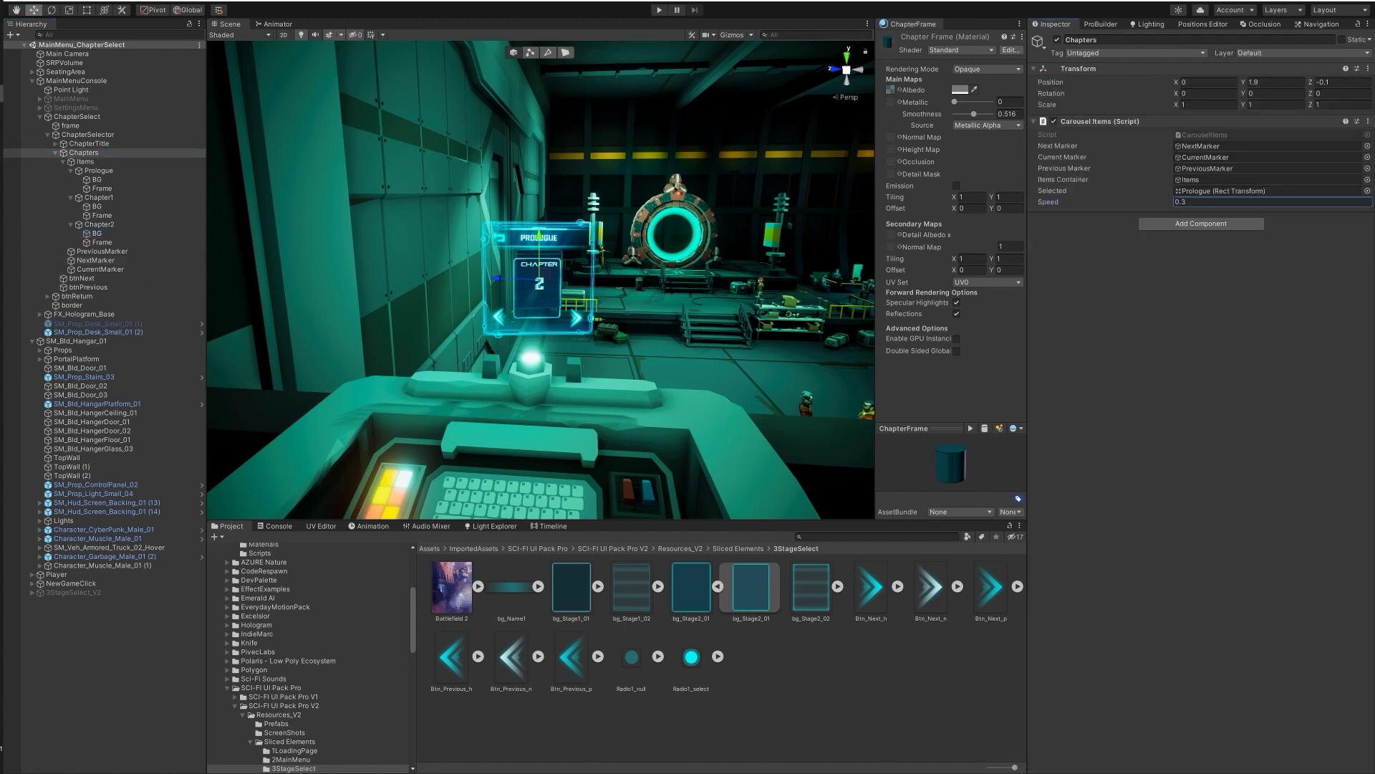
Assign Point Light and FX_Hologram_Base to the hologram light and base slots of btnNewGame's Main Menu Button Handler.
{"action": "key", "text": "alt+Tab"}
{"action": "scroll", "coordinate": [365, 344], "scroll_direction": "up", "scroll_amount": 2}
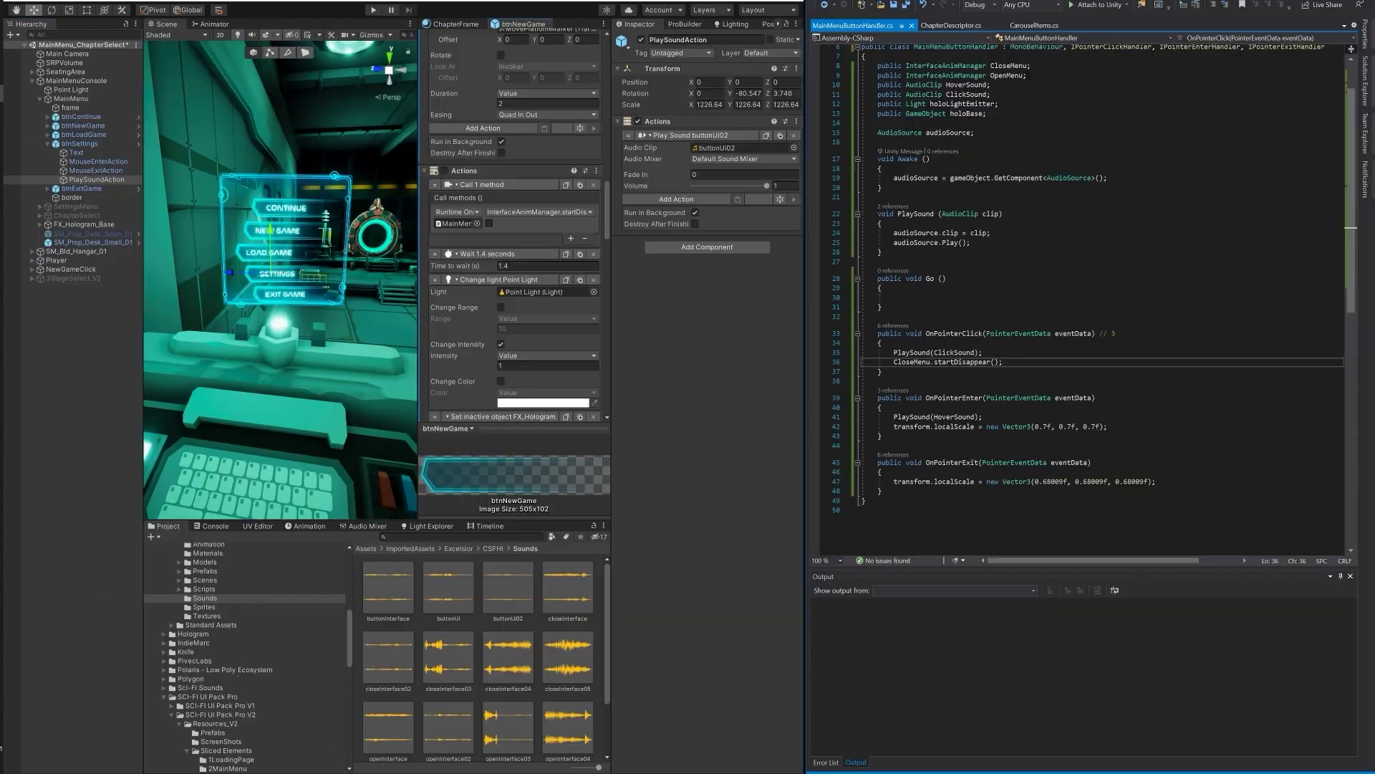
{"action": "scroll", "coordinate": [516, 272], "scroll_direction": "up", "scroll_amount": 10}
{"action": "left_click_drag", "start_coordinate": [71, 89], "coordinate": [528, 253]}
{"action": "left_click_drag", "start_coordinate": [84, 225], "coordinate": [527, 263]}
{"action": "scroll", "coordinate": [931, 301], "scroll_direction": "up", "scroll_amount": 2}
{"action": "scroll", "coordinate": [516, 272], "scroll_direction": "down", "scroll_amount": 10}
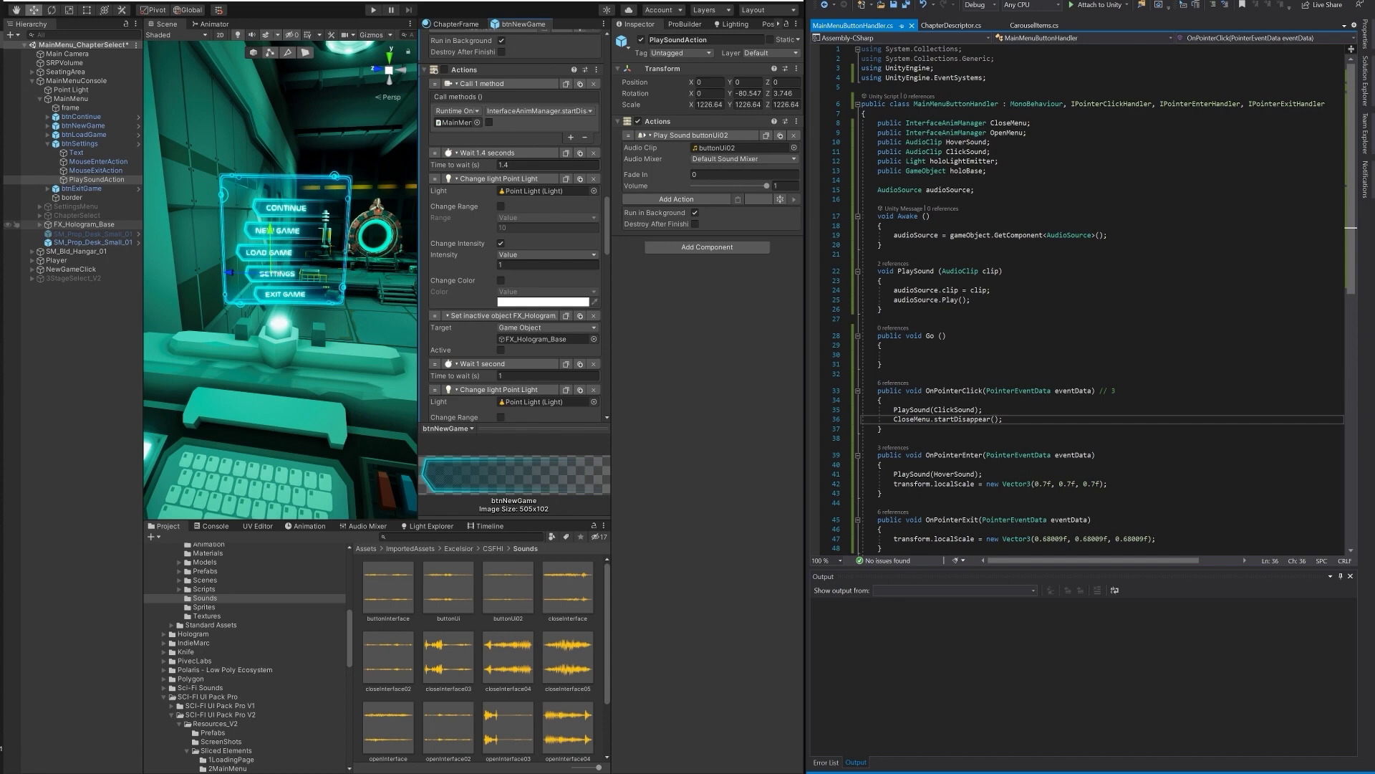
Add an IEnumerator HandleMouseClick () method below PlaySound and replace the OnPointerClick body with StartCoroutine(HandleMouseClick());.
{"action": "scroll", "coordinate": [1017, 390], "scroll_direction": "down", "scroll_amount": 3}
{"action": "left_click", "coordinate": [884, 217]}
{"action": "key", "text": "Return"}
{"action": "key", "text": "Return"}
{"action": "type", "text": "IEnumerator HandleMouseClick ()"}
{"action": "key", "text": "Return"}
{"action": "type", "text": "{"}
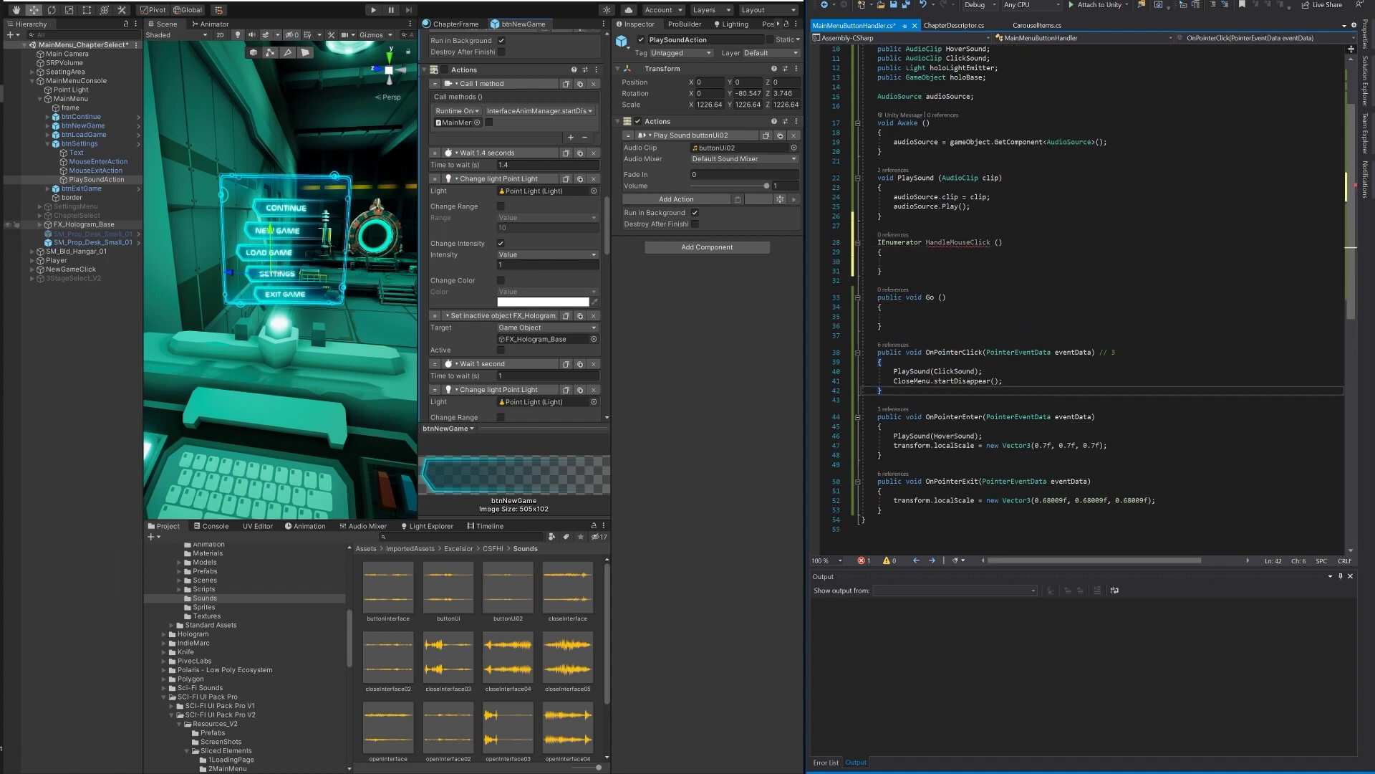
{"action": "left_click_drag", "start_coordinate": [1003, 382], "coordinate": [894, 372]}
{"action": "type", "text": "StartCoroutine(HandleMouseClick);()"}
Fill HandleMouseClick with PlaySound(ClickSound), CloseMenu.startDisappear() and a WaitForSeconds(1.4f) yield.
{"action": "left_click", "coordinate": [894, 261]}
{"action": "type", "text": "PlaySound(ClickSound);"}
{"action": "key", "text": "Return"}
{"action": "type", "text": "CloseMenu.startDisappear();"}
{"action": "key", "text": "Return"}
{"action": "type", "text": "yield return new WaitForSeconds(1.4f);"}
{"action": "left_click_drag", "start_coordinate": [1003, 272], "coordinate": [894, 272]}
{"action": "left_click", "coordinate": [1047, 281]}
{"action": "key", "text": "Return"}
Rename the hologram fields to HoloLight and HoloBase, and deactivate both objects with SetActive(false) after the wait in HandleMouseClick.
{"action": "double_click", "coordinate": [963, 68]}
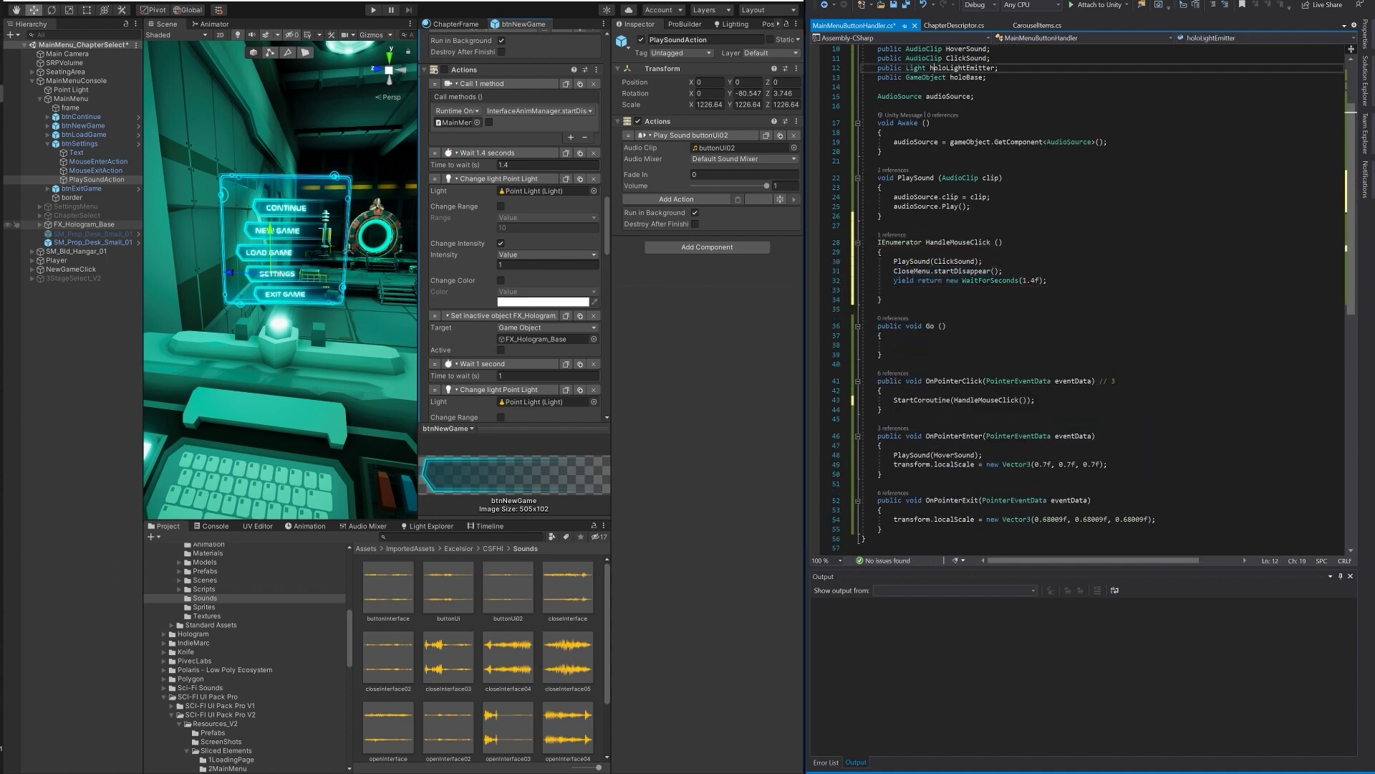
{"action": "type", "text": "HoloLight"}
{"action": "double_click", "coordinate": [947, 68]}
{"action": "left_click", "coordinate": [896, 290]}
{"action": "type", "text": "HoloLight.gameObject.SetActive(false);"}
{"action": "double_click", "coordinate": [966, 77]}
{"action": "left_click_drag", "start_coordinate": [975, 300], "coordinate": [894, 299]}
{"action": "type", "text": "HoloBase"}
{"action": "scroll", "coordinate": [464, 396], "scroll_direction": "down", "scroll_amount": 4}
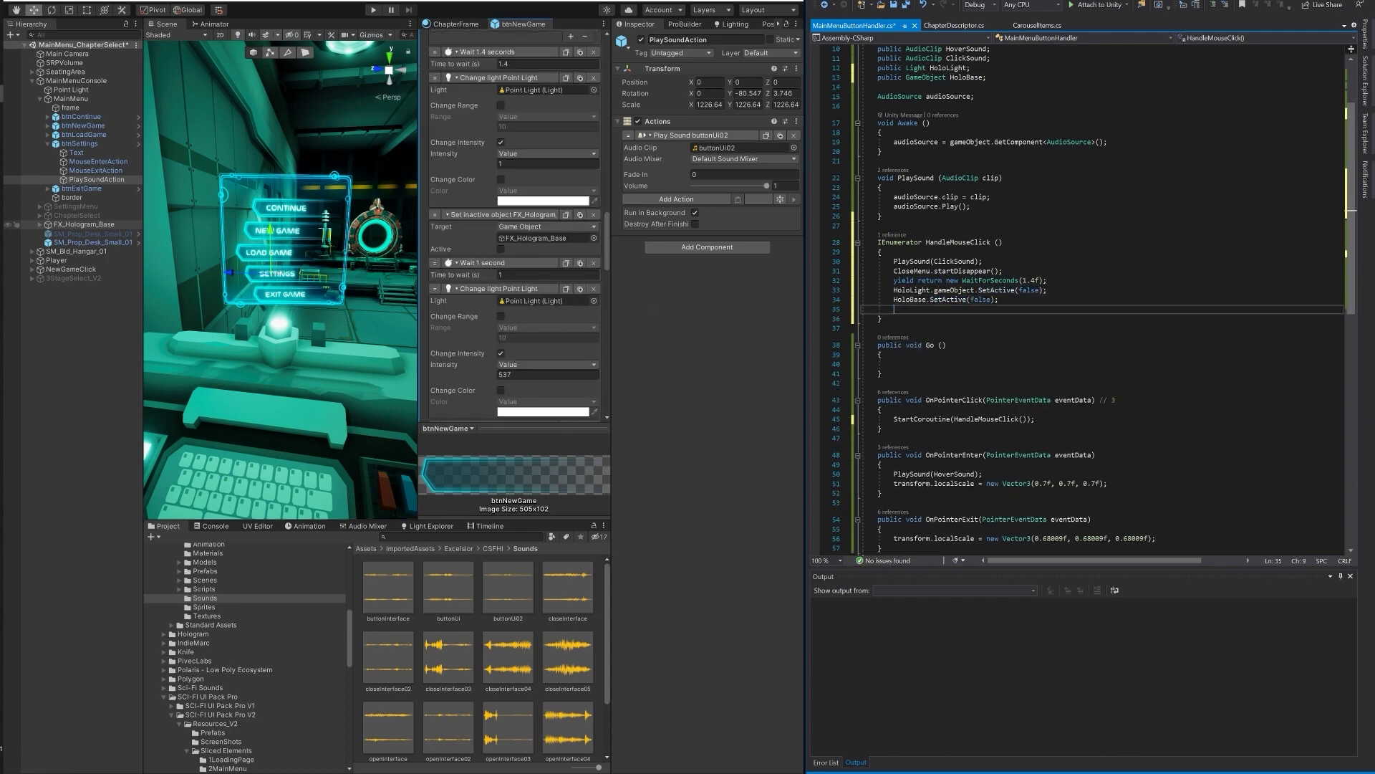
Add a WaitForSeconds(1) yield, reactivate HoloLight and HoloBase, call OpenMenu.startAppear(), and save the script.
{"action": "type", "text": "yield return new WaitForSeconds(1); HoloLight.gameObject.SetActive(true); HoloBase.SetActive(true);"}
{"action": "scroll", "coordinate": [464, 396], "scroll_direction": "down", "scroll_amount": 8}
{"action": "type", "text": "OpenMenu.StartAppear();"}
{"action": "key", "text": "ctrl+s"}
{"action": "scroll", "coordinate": [512, 236], "scroll_direction": "down", "scroll_amount": 3}
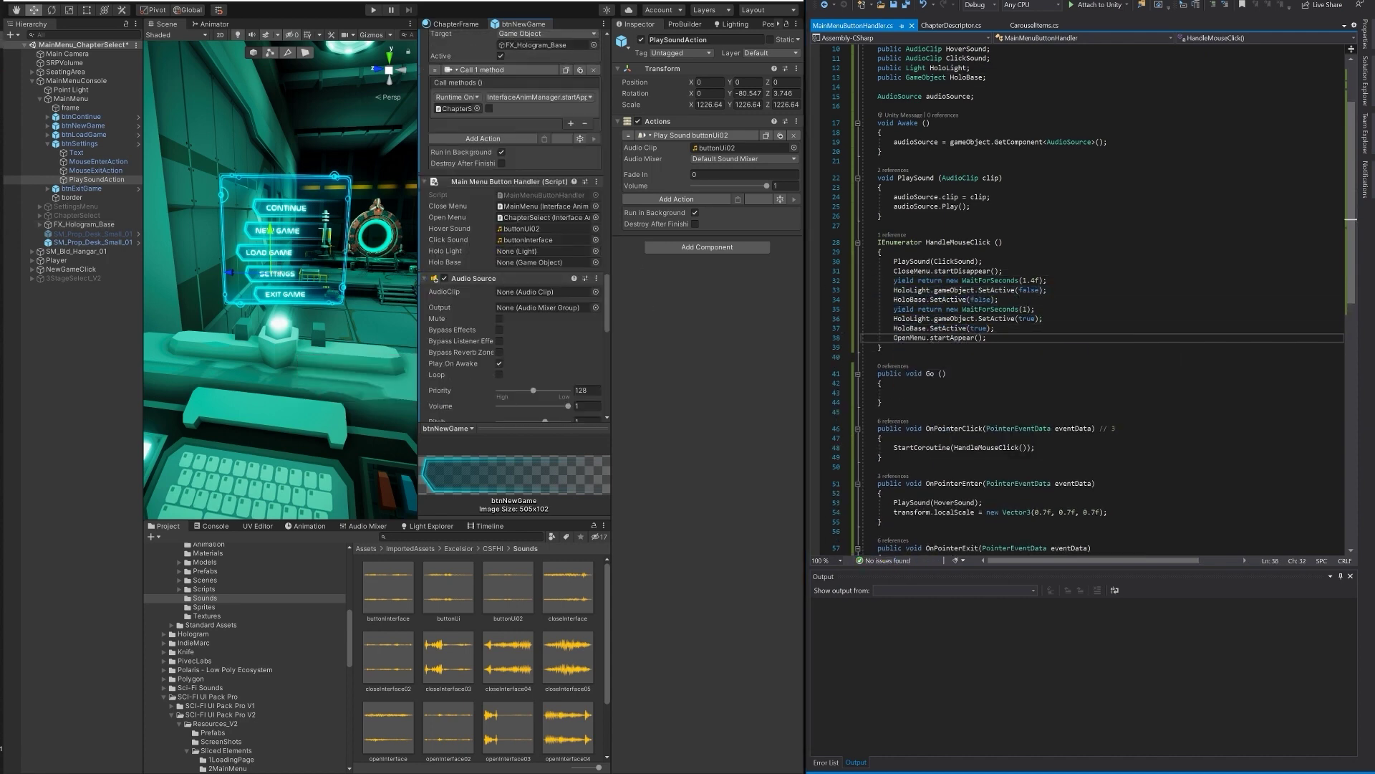
{"action": "scroll", "coordinate": [519, 265], "scroll_direction": "up", "scroll_amount": 8}
{"action": "left_click", "coordinate": [459, 230]}
{"action": "left_click", "coordinate": [458, 242]}
{"action": "scroll", "coordinate": [458, 229], "scroll_direction": "down", "scroll_amount": 4}
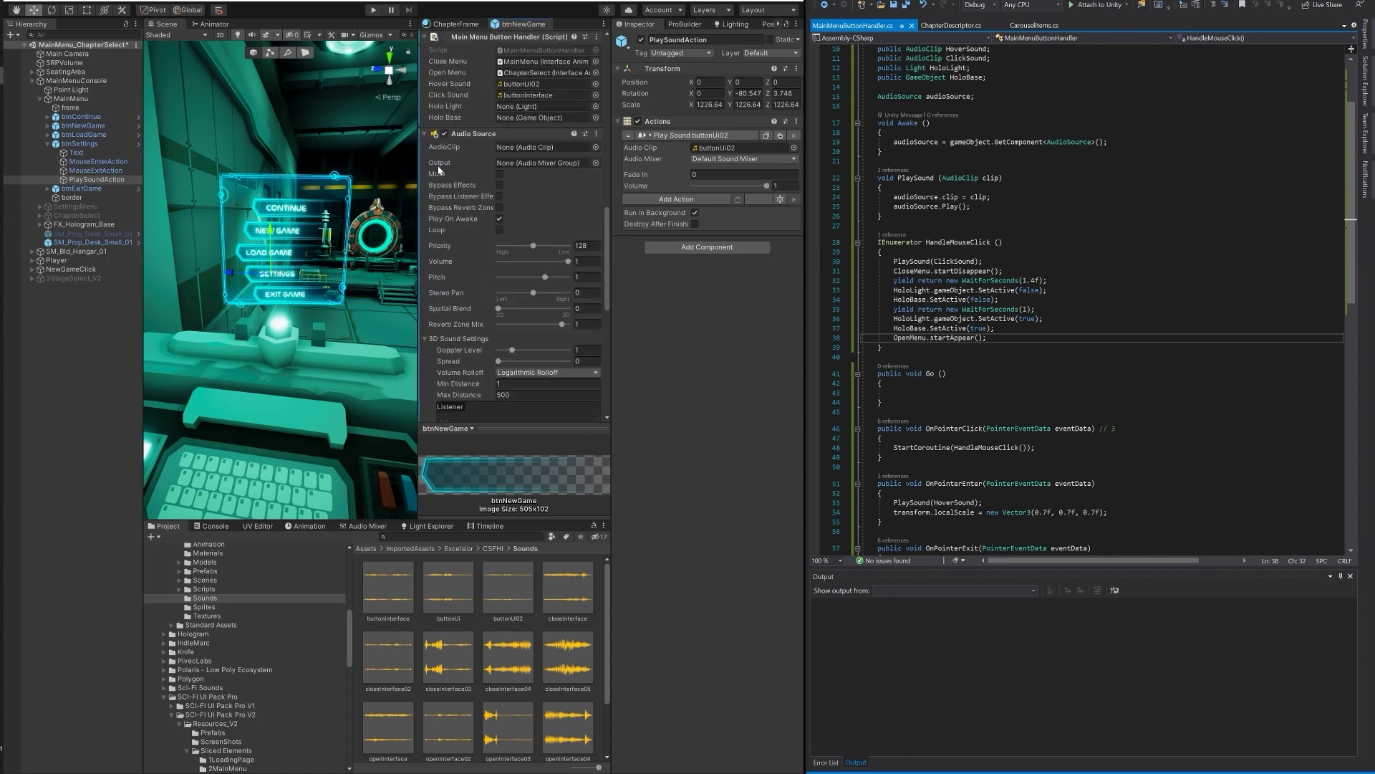
{"action": "left_click", "coordinate": [438, 135]}
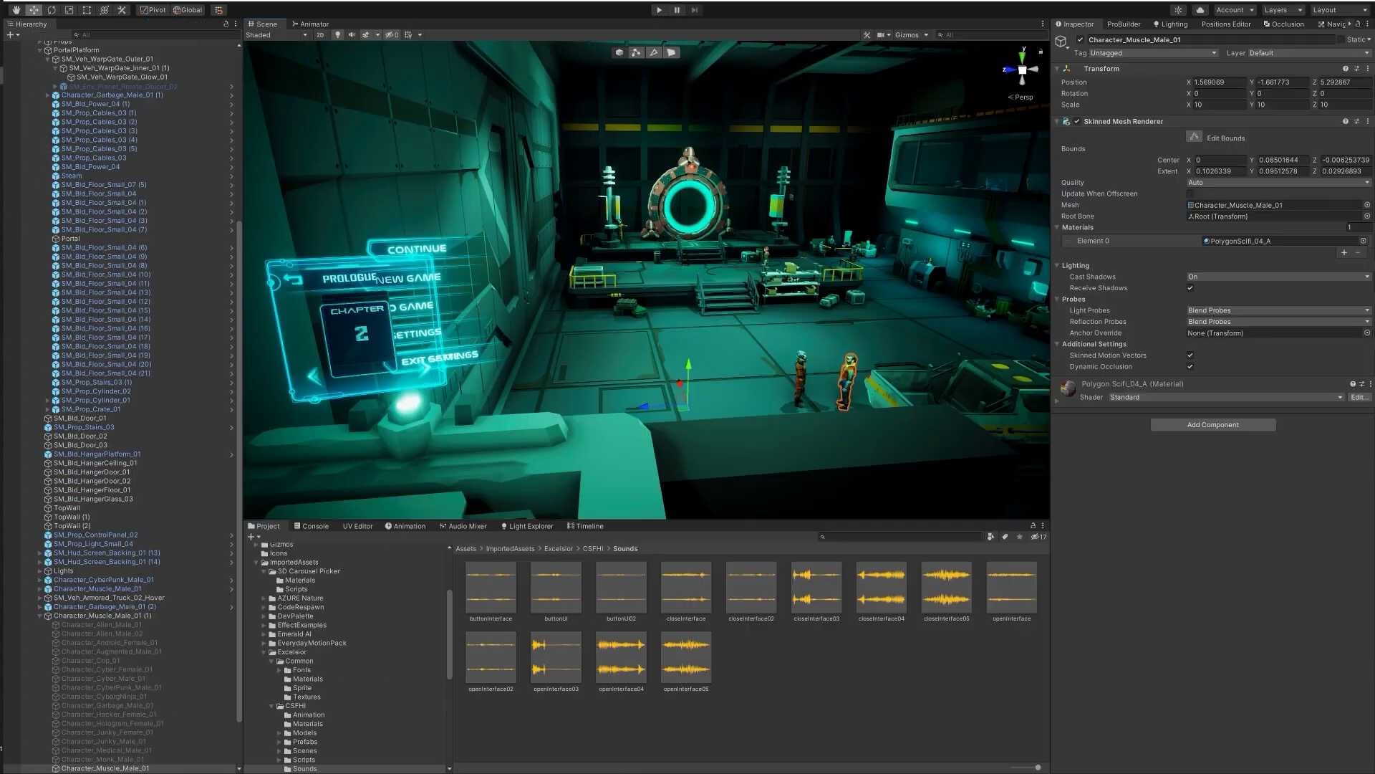
Deactivate the SettingsMenu and ChapterSelect objects under MainMenuConsole.
{"action": "scroll", "coordinate": [133, 156], "scroll_direction": "up", "scroll_amount": 6}
{"action": "left_click", "coordinate": [78, 171]}
{"action": "left_click", "coordinate": [1081, 40]}
{"action": "left_click", "coordinate": [76, 180]}
{"action": "left_click", "coordinate": [41, 180]}
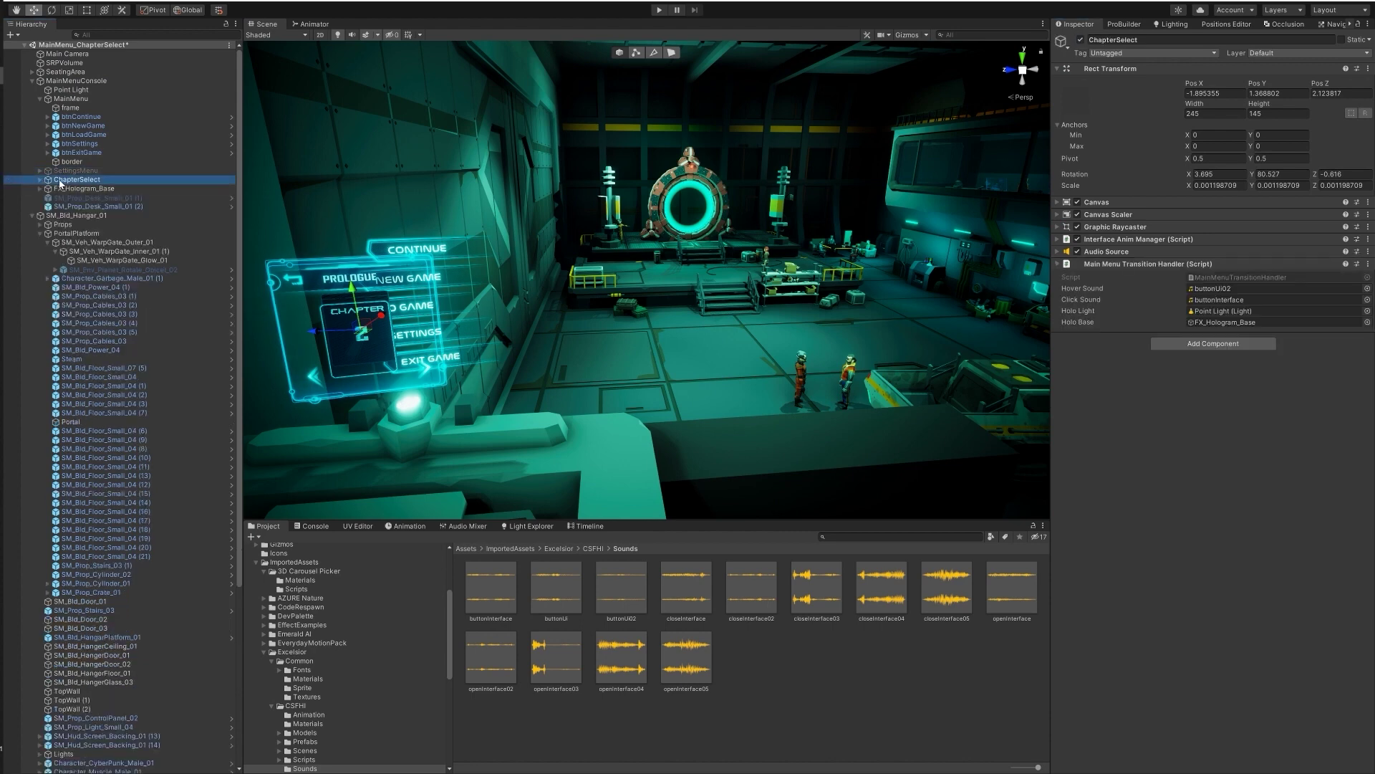
{"action": "left_click", "coordinate": [1080, 40]}
Test the New Game menu transition in Play mode and stop the run.
{"action": "key", "text": "ctrl+p"}
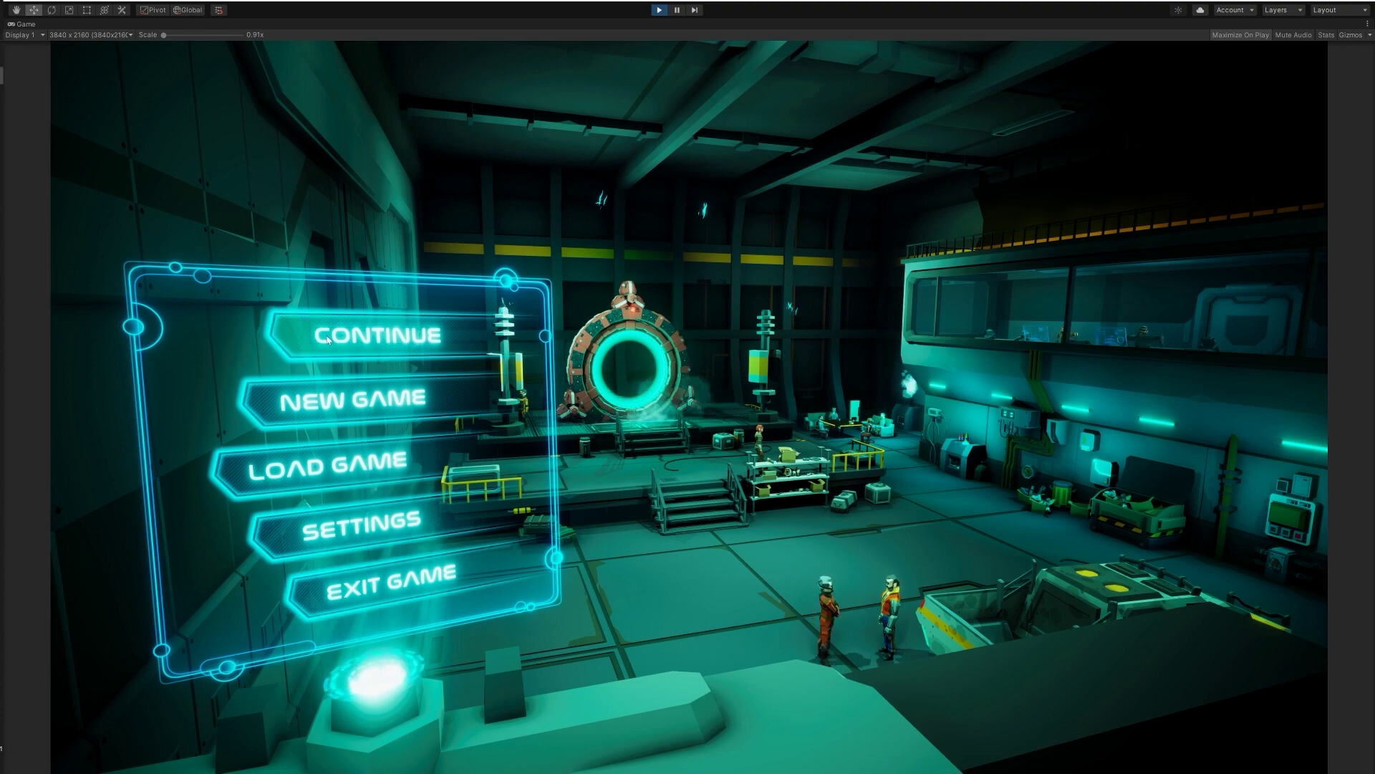
{"action": "left_click", "coordinate": [310, 403]}
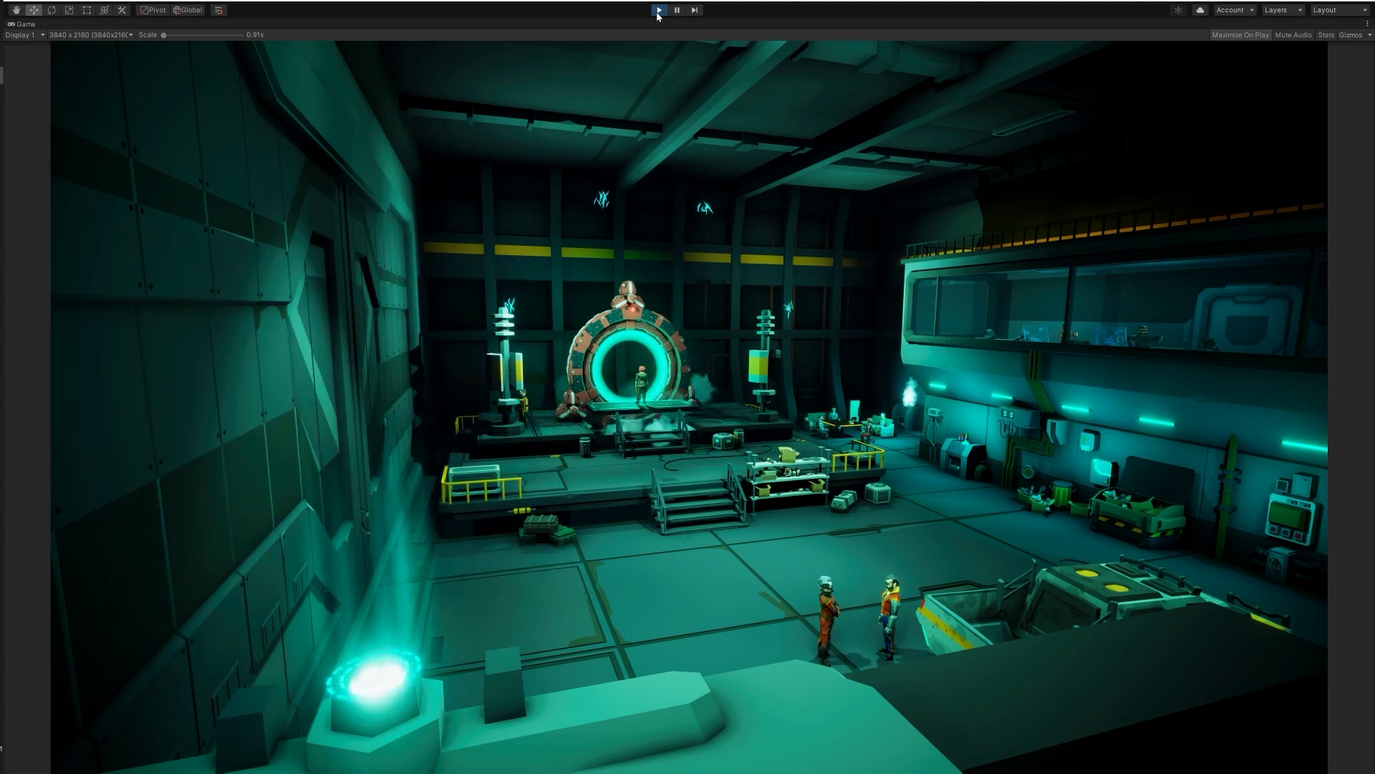
{"action": "key", "text": "ctrl+p"}
Expand ChapterSelect's Interface Anim Manager settings and test the New Game, carousel and return buttons in Play mode.
{"action": "left_click", "coordinate": [95, 173]}
{"action": "left_click", "coordinate": [1218, 240]}
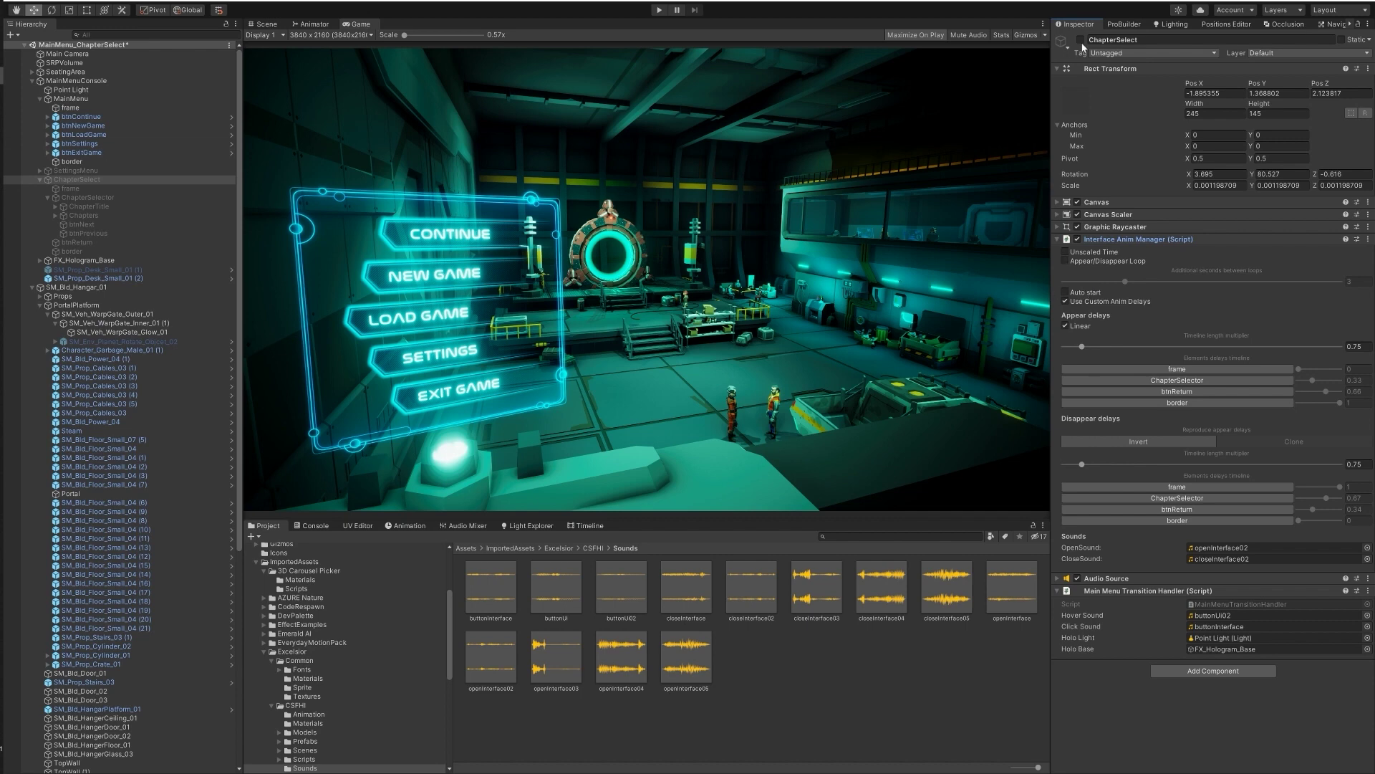
{"action": "key", "text": "ctrl+p"}
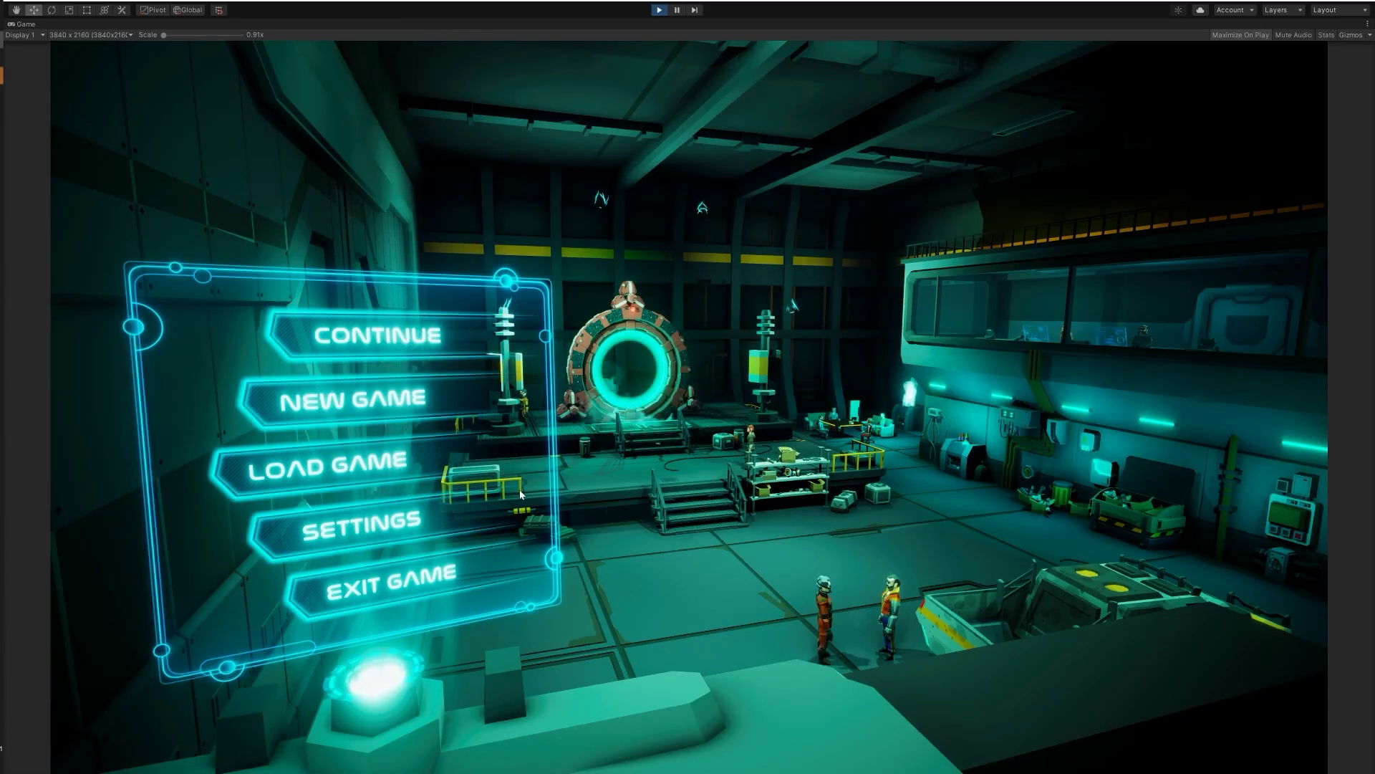
{"action": "left_click", "coordinate": [351, 401]}
{"action": "left_click", "coordinate": [510, 582]}
{"action": "left_click", "coordinate": [510, 581]}
{"action": "left_click", "coordinate": [203, 319]}
{"action": "left_click", "coordinate": [277, 476]}
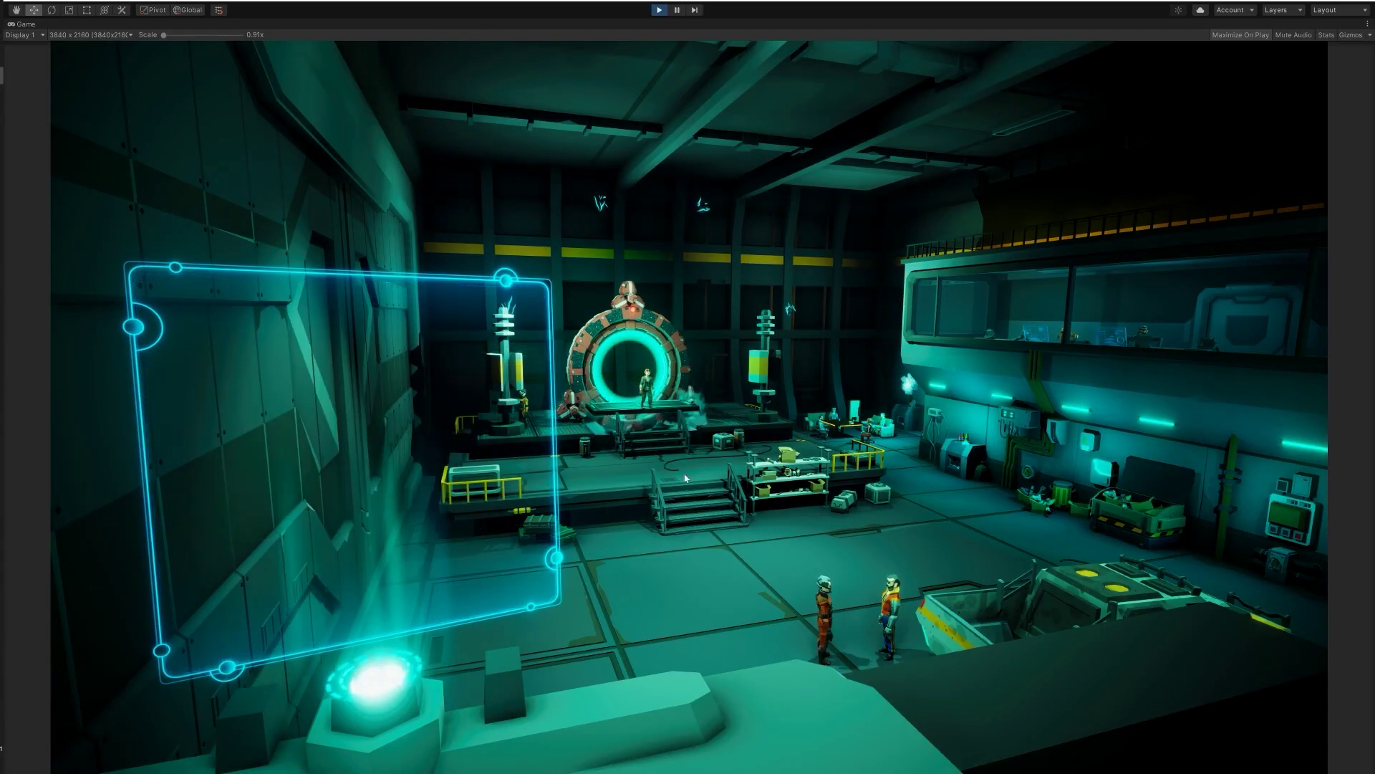
{"action": "key", "text": "Escape"}
{"action": "left_click", "coordinate": [382, 384]}
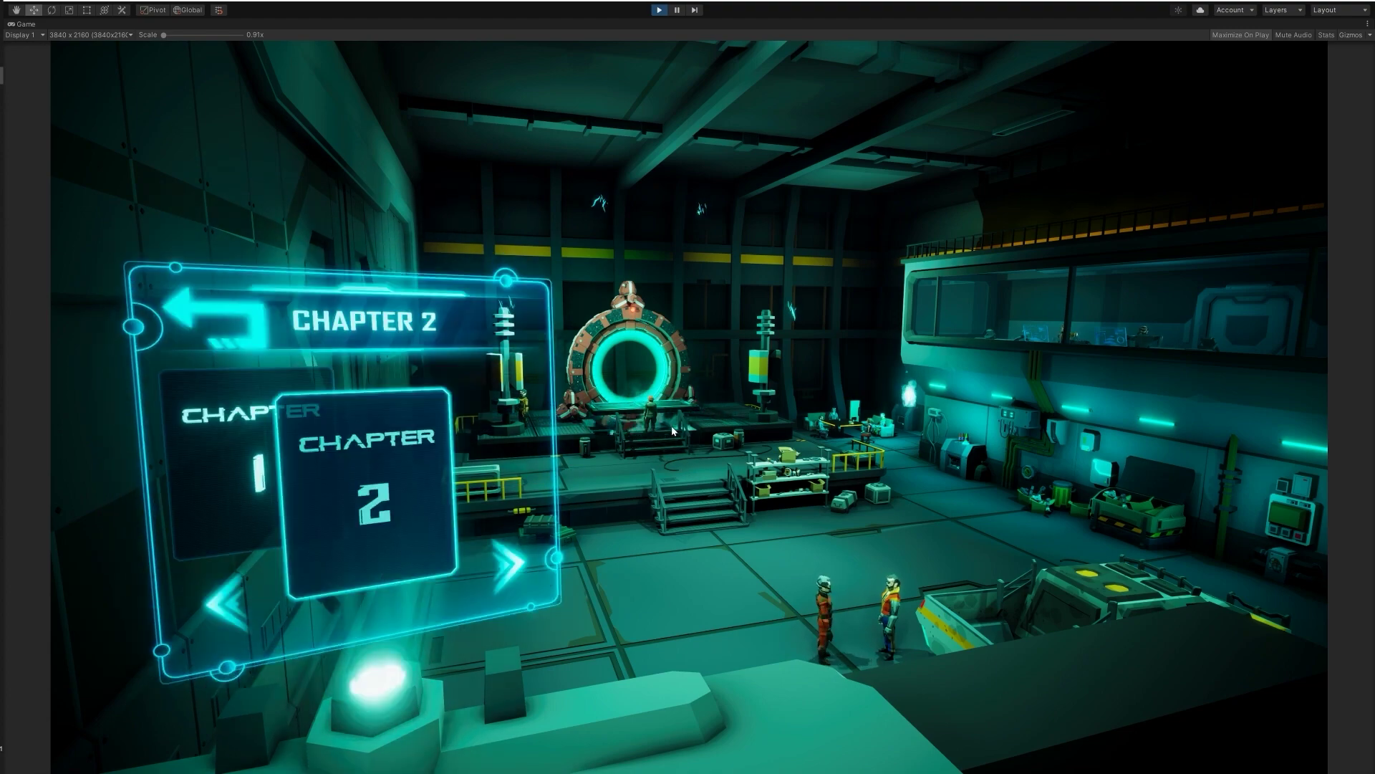
{"action": "left_click", "coordinate": [659, 10]}
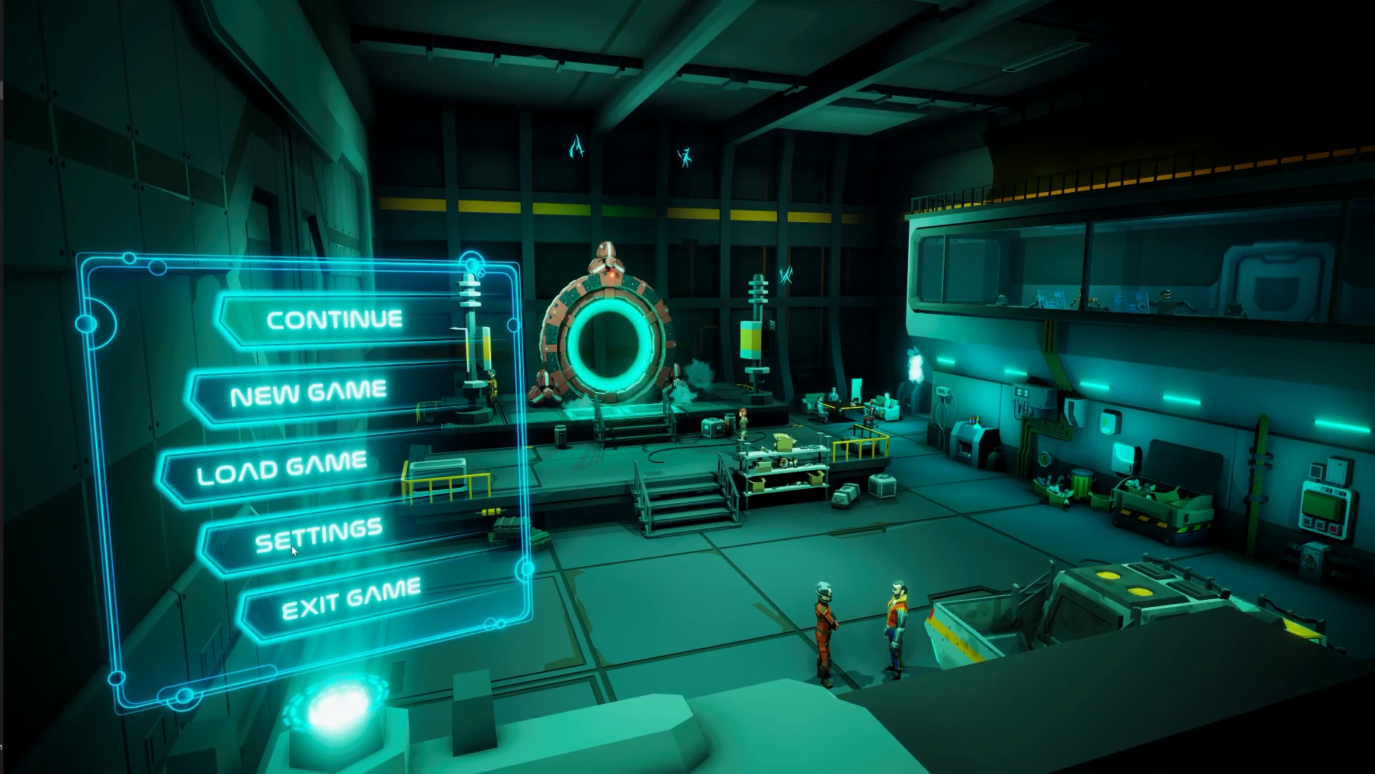
Open the chapter selection through New Game and cycle forward and back between Prologue, Chapter 1 and Chapter 2.
{"action": "left_click", "coordinate": [248, 402]}
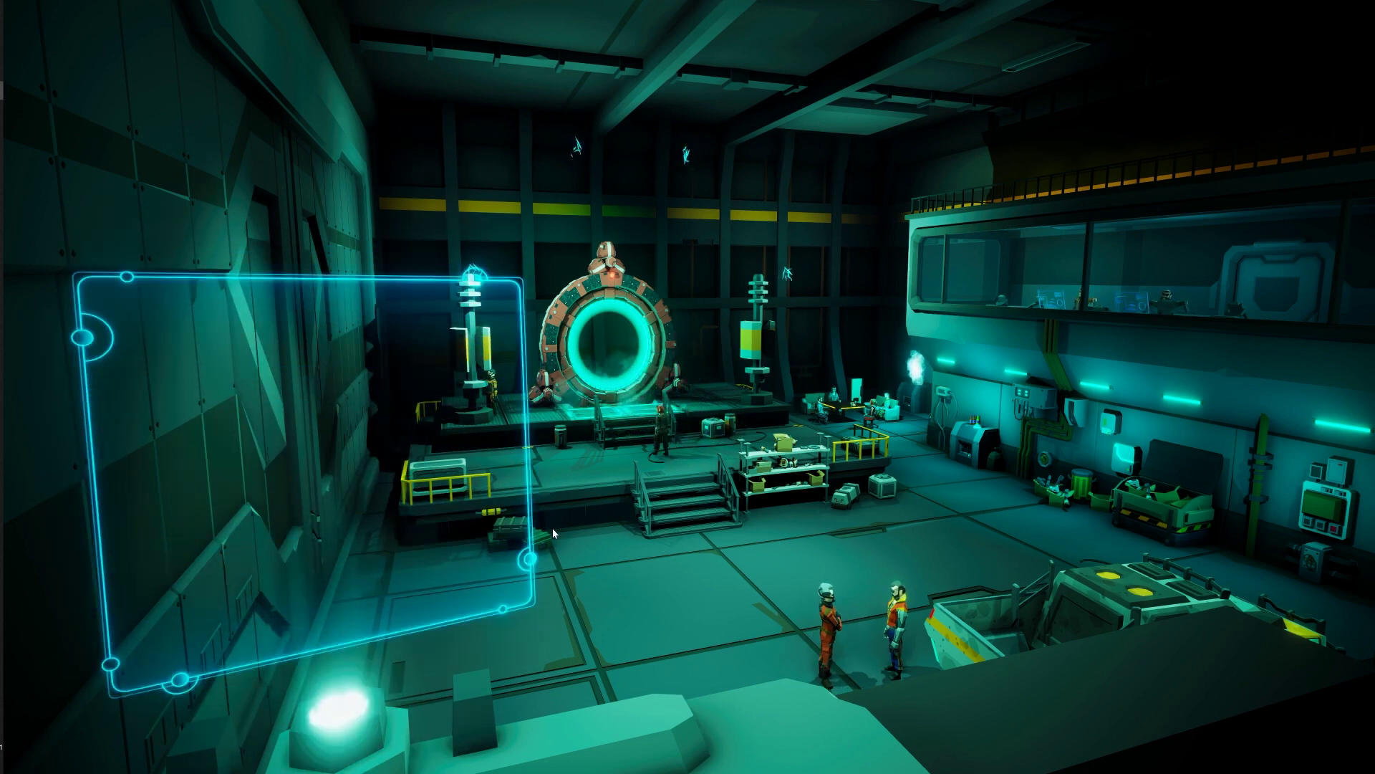
{"action": "left_click", "coordinate": [487, 583]}
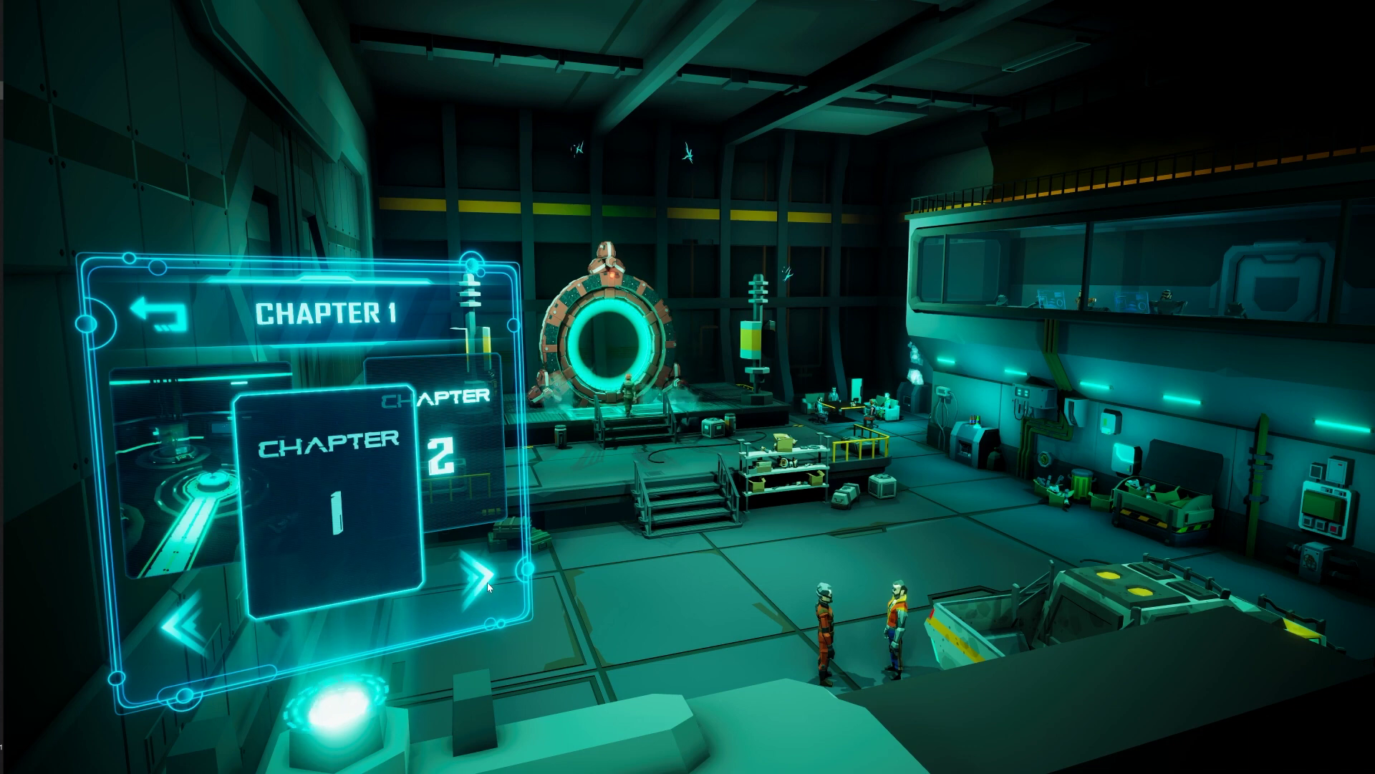
{"action": "left_click", "coordinate": [489, 587]}
{"action": "left_click", "coordinate": [186, 626]}
{"action": "left_click", "coordinate": [186, 626]}
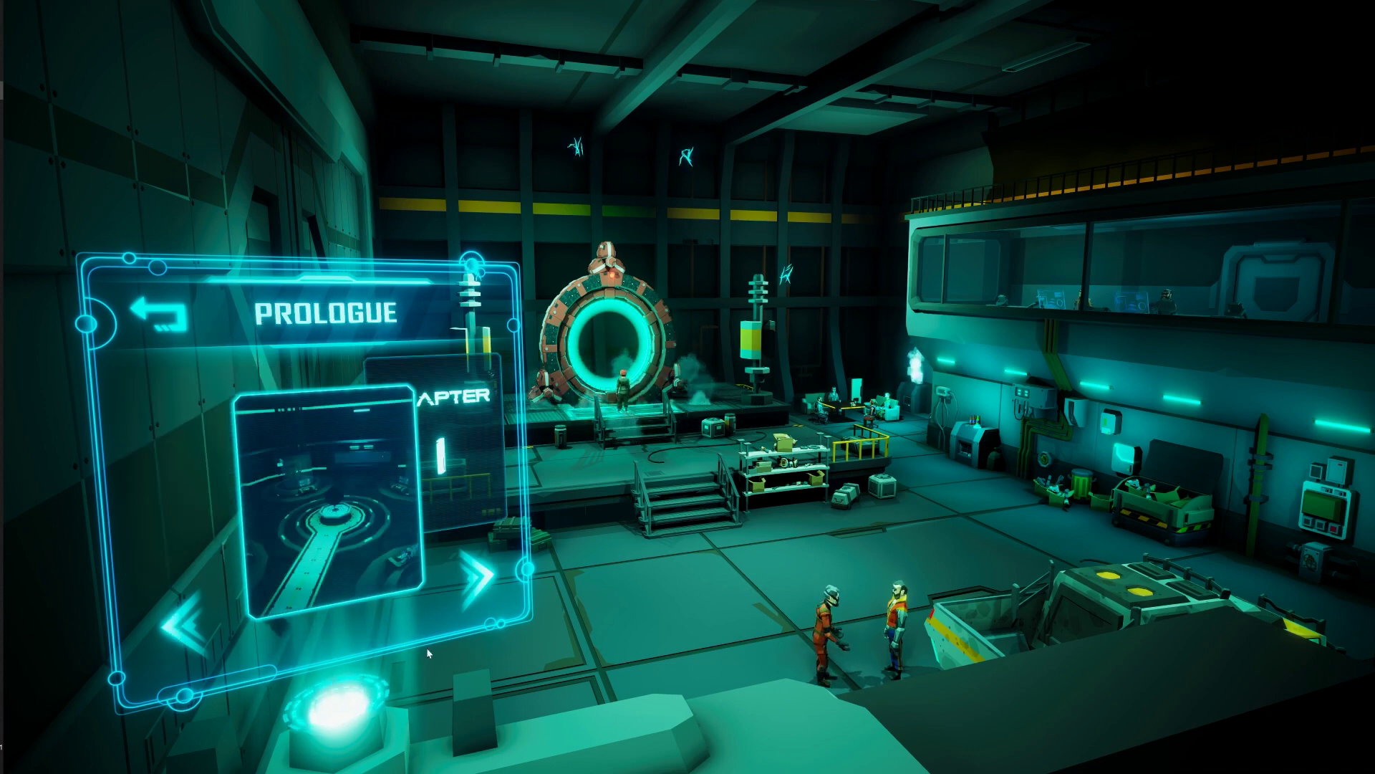
{"action": "left_click", "coordinate": [485, 591]}
{"action": "left_click", "coordinate": [484, 591]}
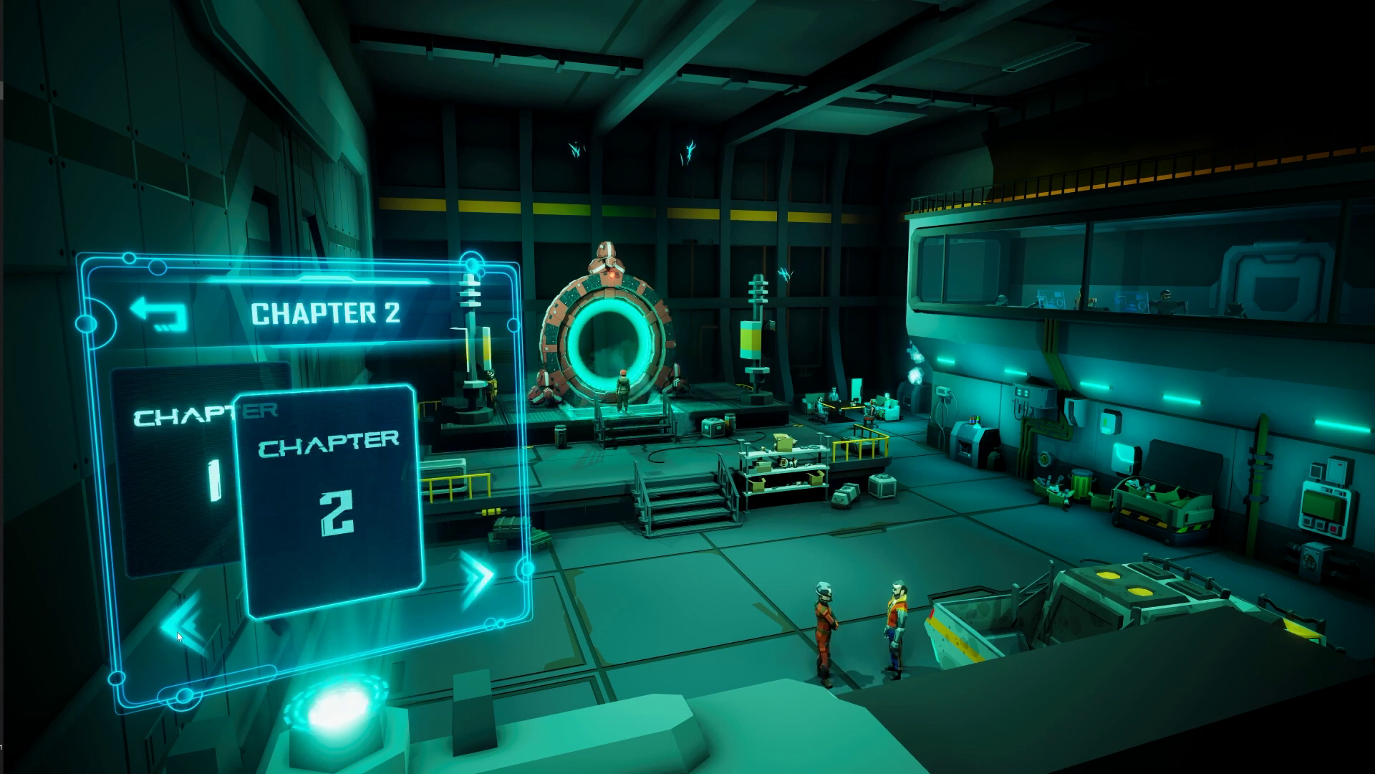
{"action": "left_click", "coordinate": [179, 635]}
{"action": "left_click", "coordinate": [181, 636]}
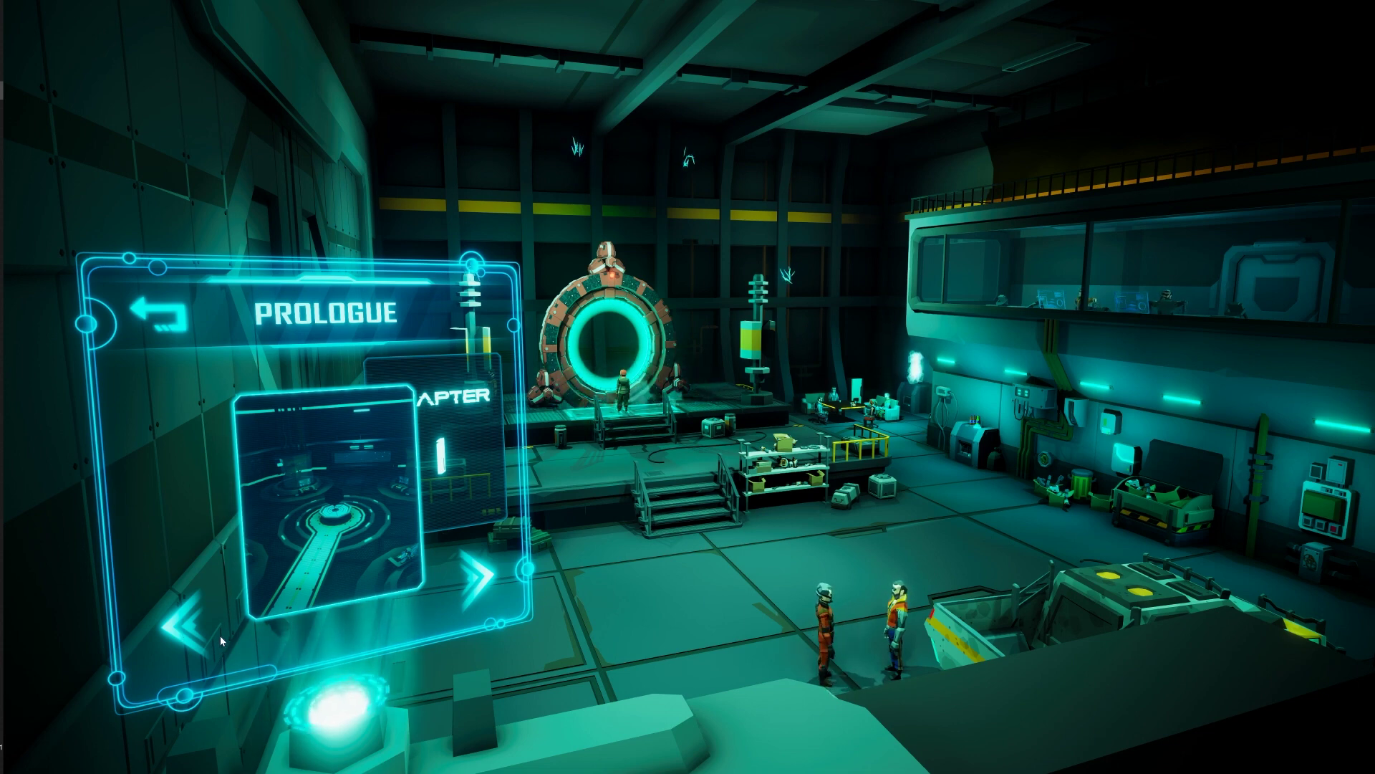
Test the chapter carousel by cycling from Prologue to Chapter 2 and back to Prologue, two times in a row.
{"action": "left_click", "coordinate": [471, 600]}
{"action": "left_click", "coordinate": [469, 604]}
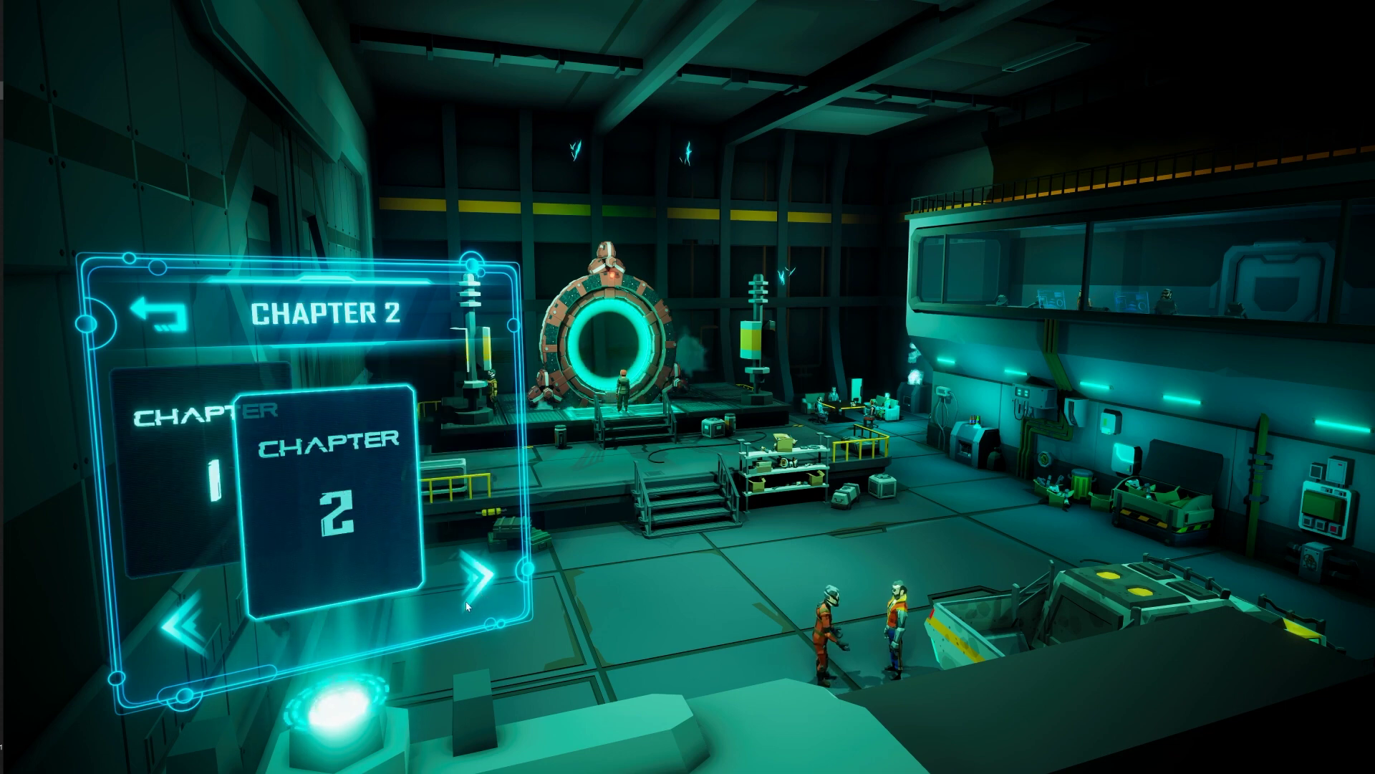
{"action": "left_click", "coordinate": [157, 627]}
{"action": "left_click", "coordinate": [159, 630]}
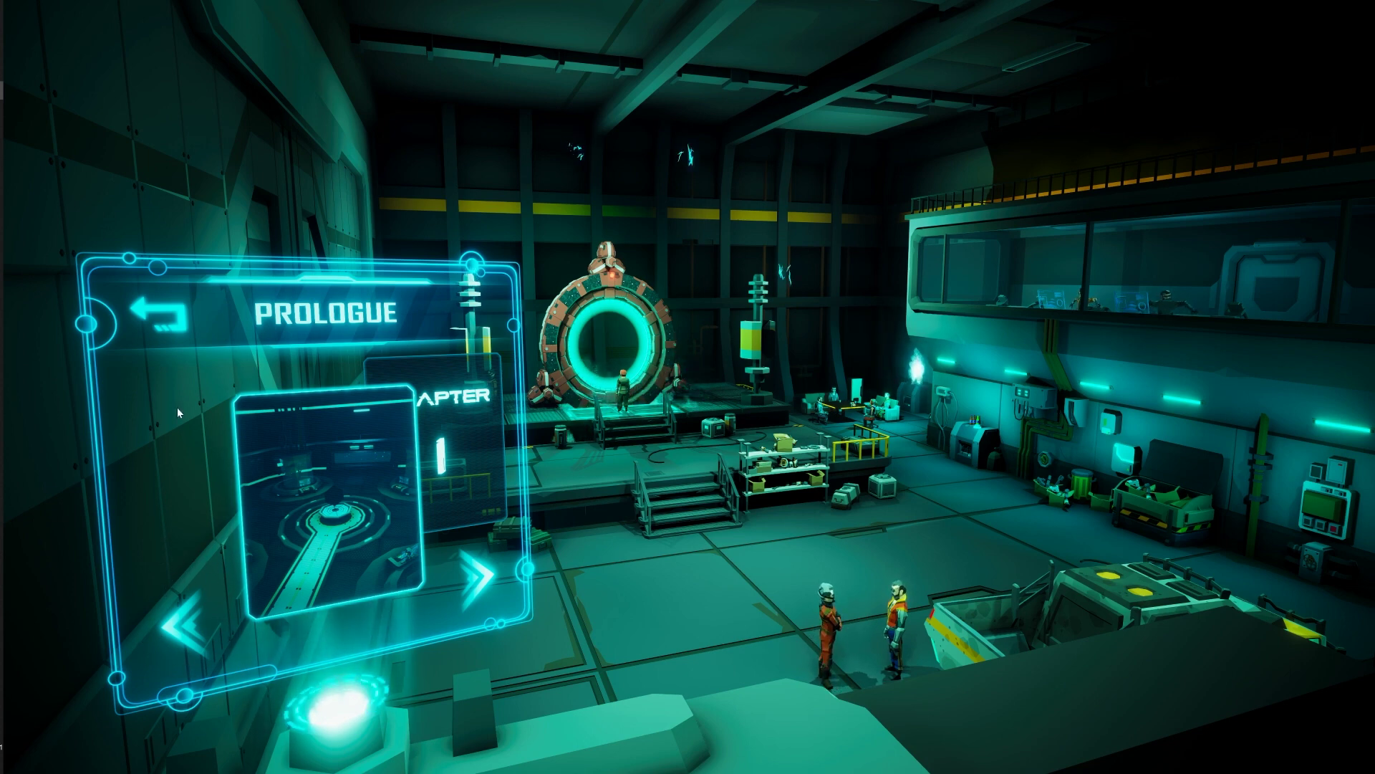
{"action": "left_click", "coordinate": [487, 586]}
{"action": "left_click", "coordinate": [488, 586]}
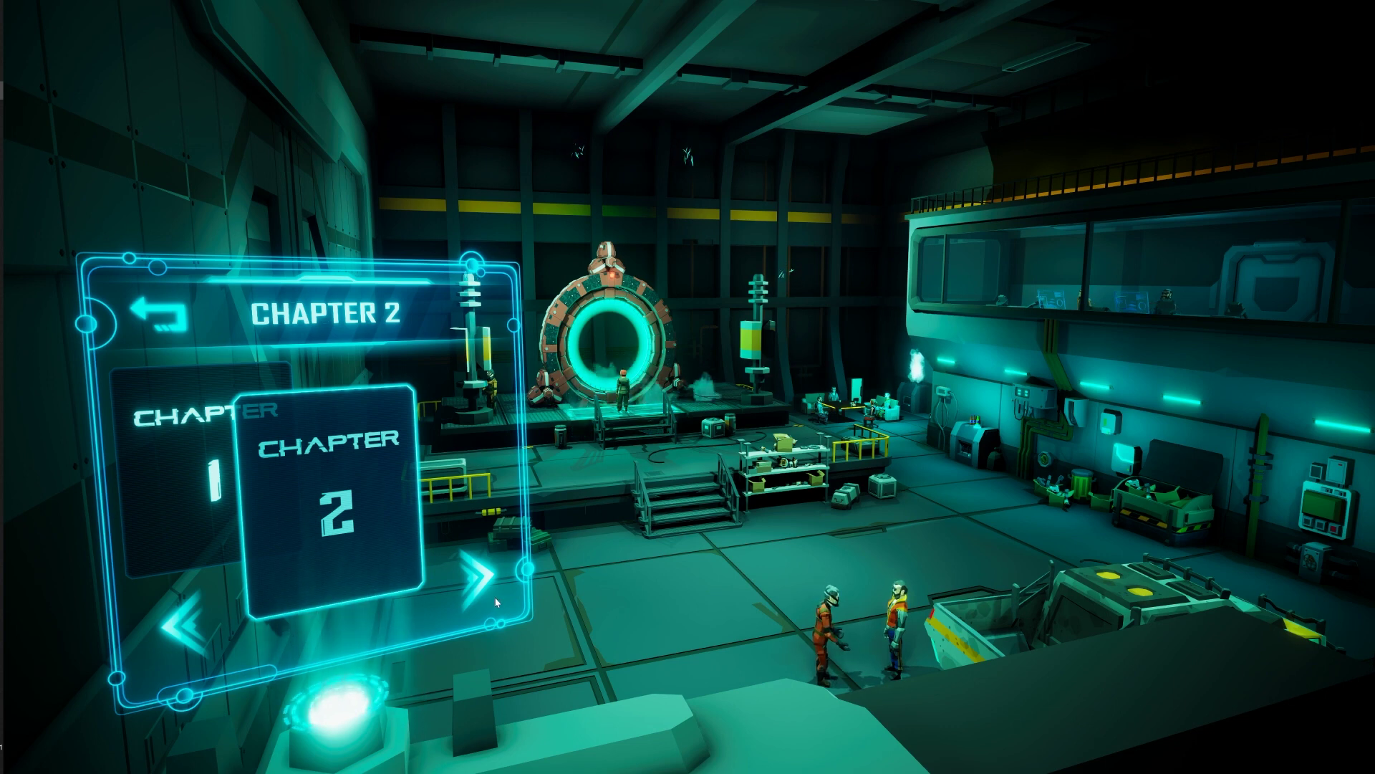
{"action": "left_click", "coordinate": [187, 622]}
{"action": "left_click", "coordinate": [188, 621]}
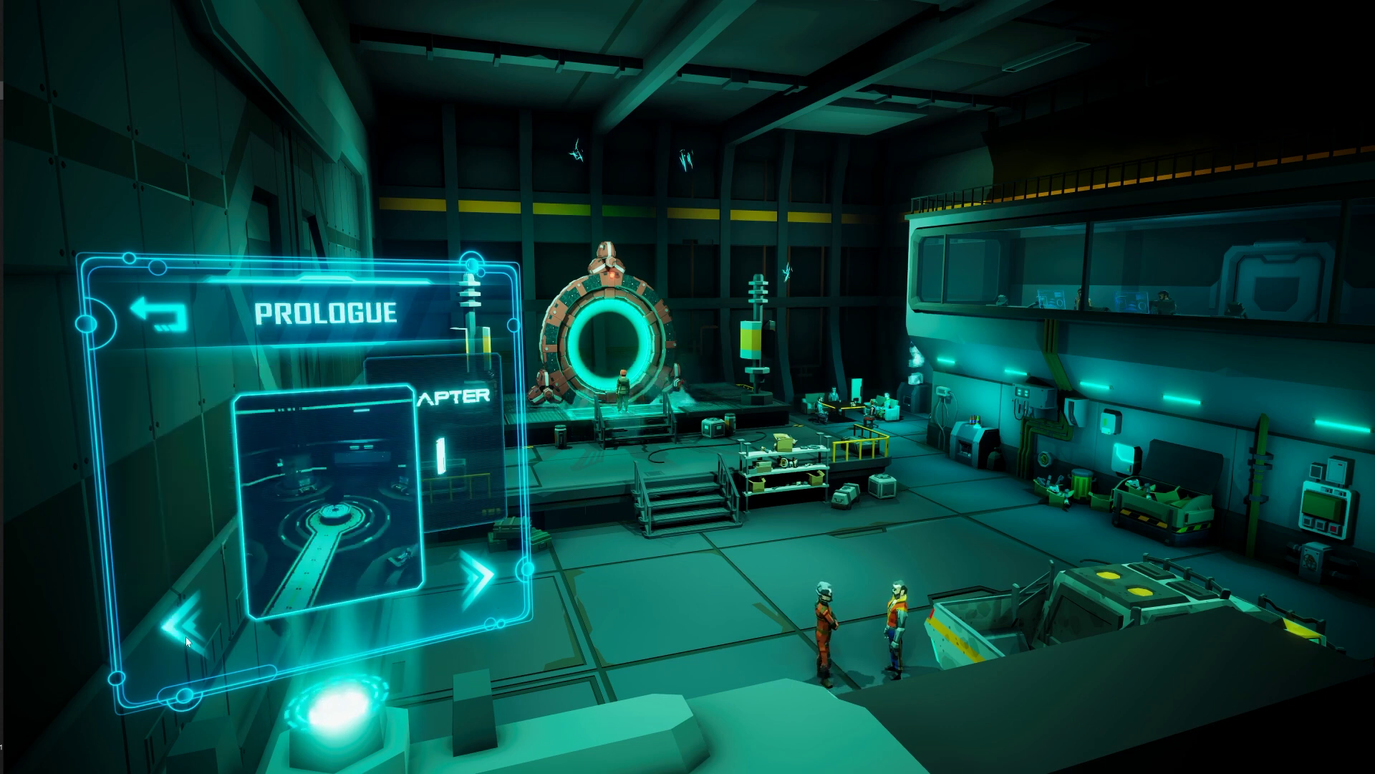
Return to the main menu, reopen the chapter selection through New Game and test its forward and back arrows again.
{"action": "left_click", "coordinate": [176, 323]}
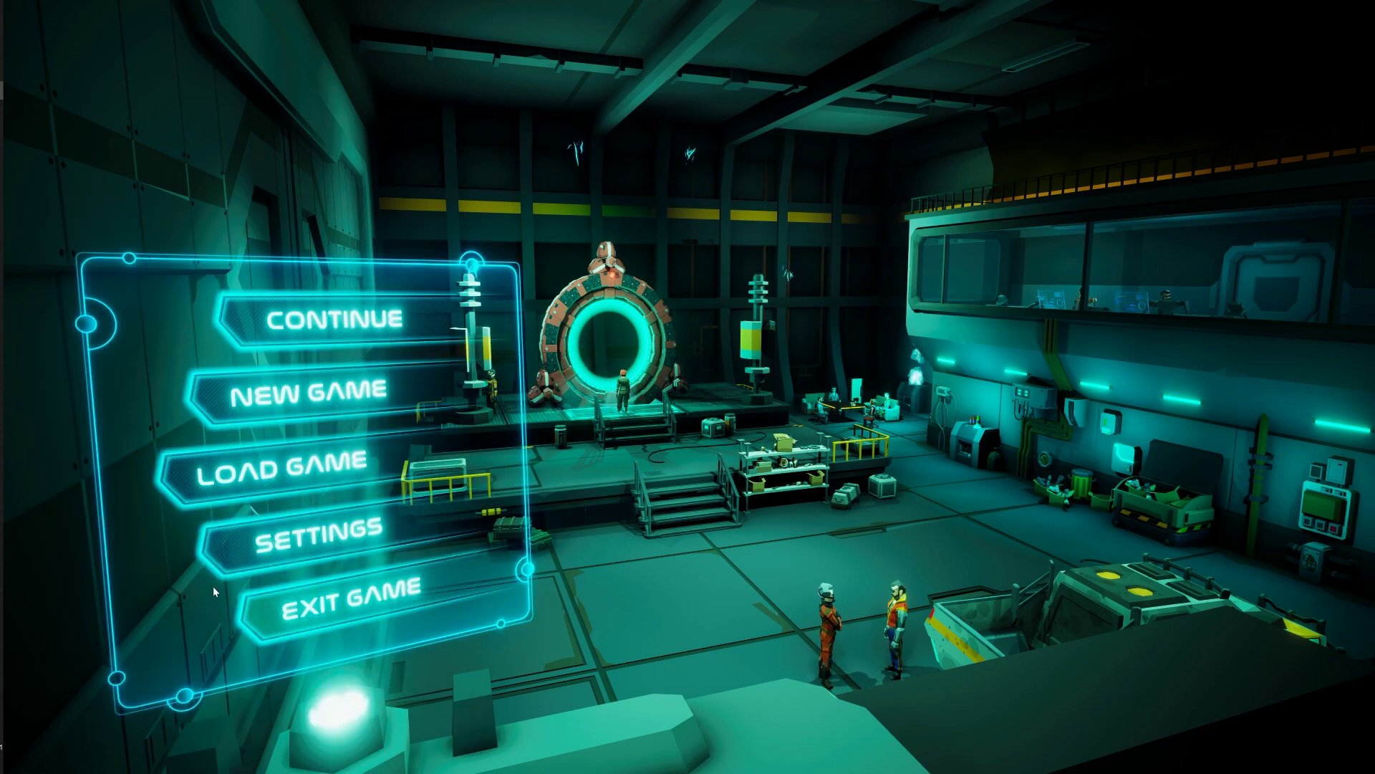
{"action": "left_click", "coordinate": [286, 405]}
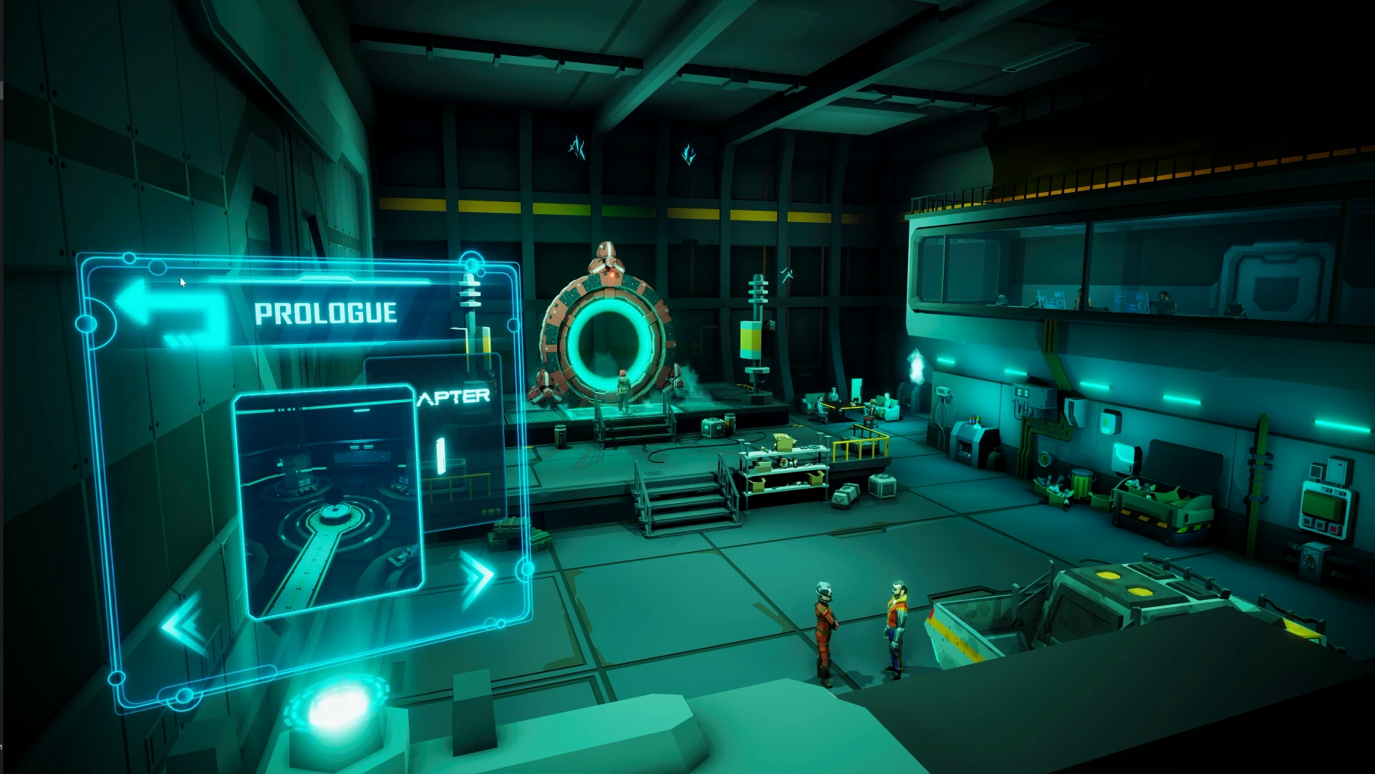
{"action": "double_click", "coordinate": [468, 589]}
{"action": "left_click", "coordinate": [181, 640]}
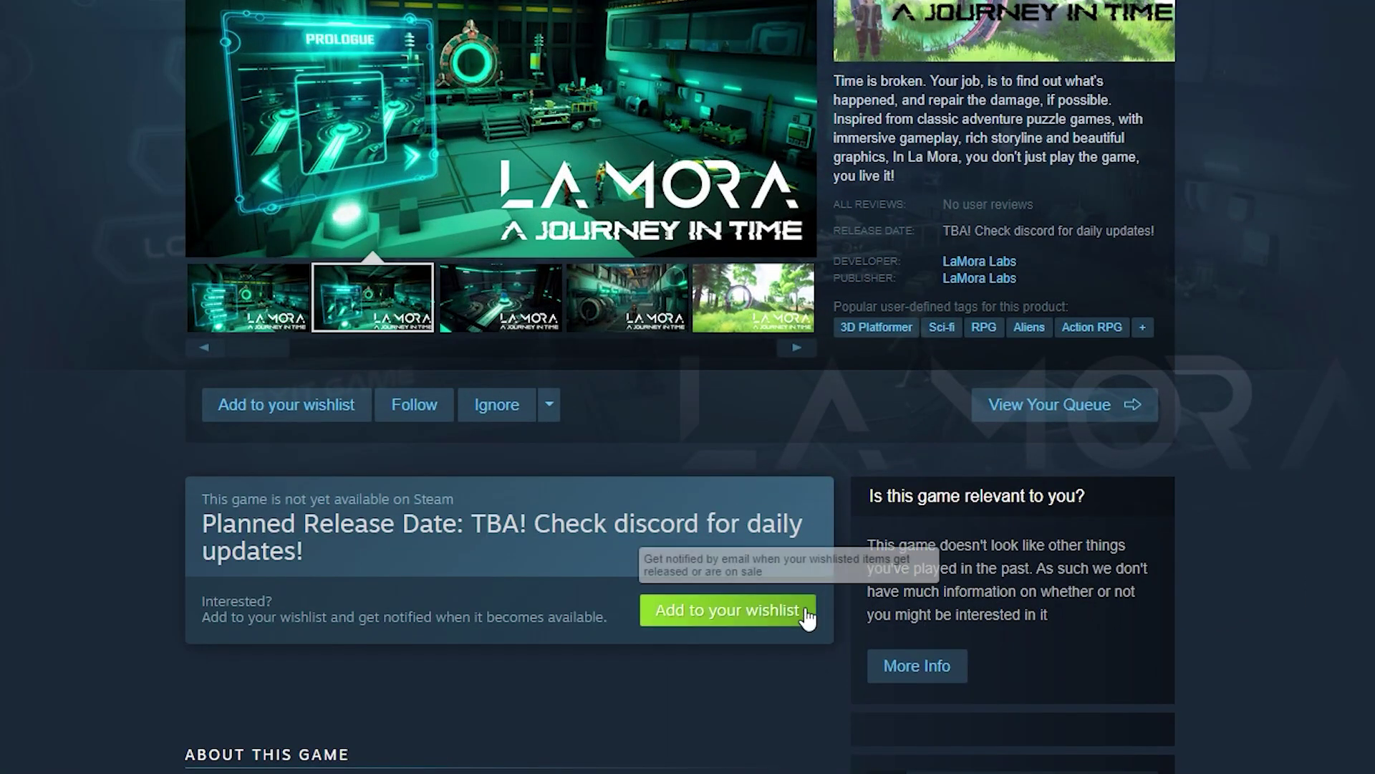
Switch to the Steam store page of La Mora: A Journey in Time and add the game to the wishlist.
{"action": "left_click", "coordinate": [730, 611]}
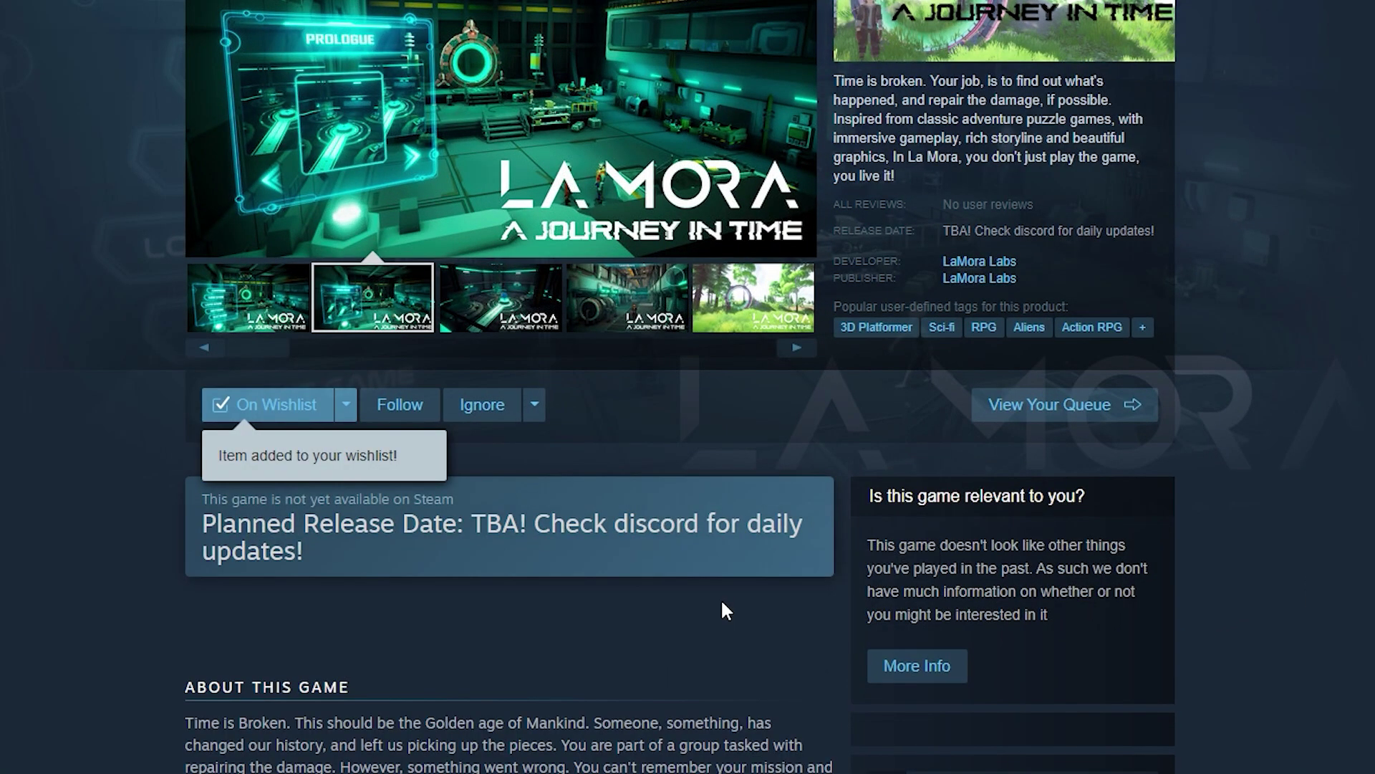